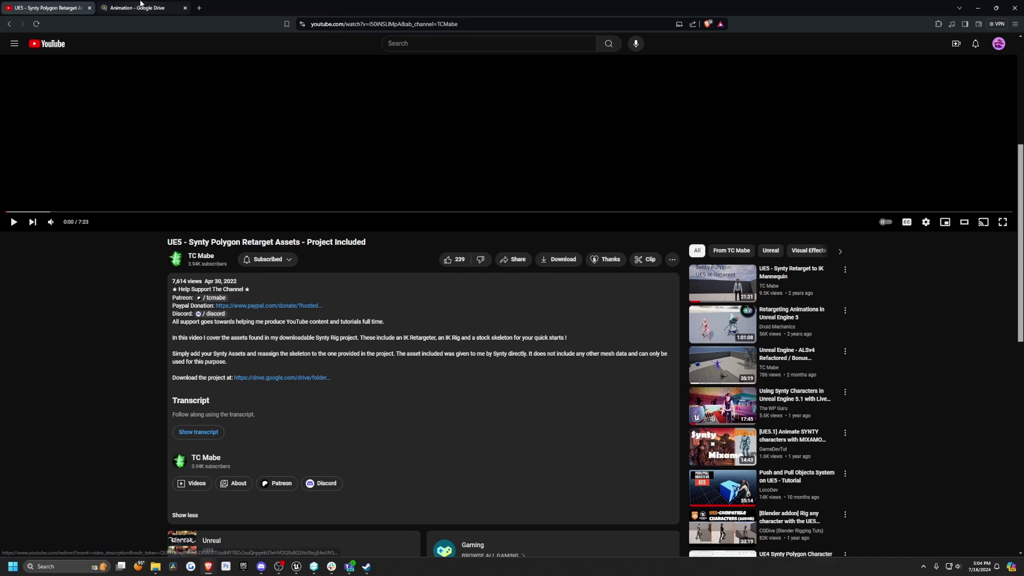
Step: Check the Animation folder in Google Drive, and in Unreal Editor examine the retarget and output pose nodes of ABP_Synty
click(143, 6)
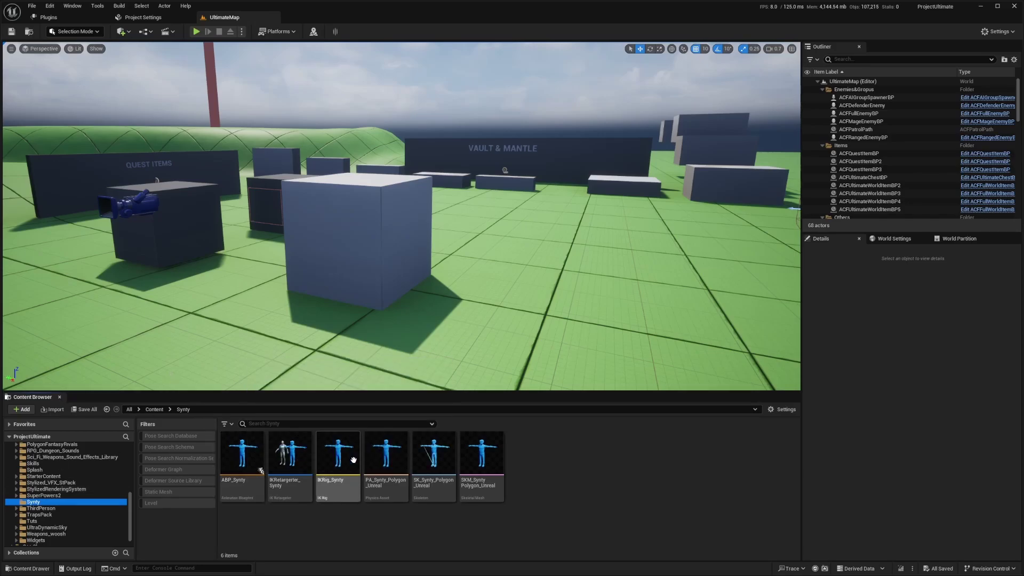
double_click(246, 465)
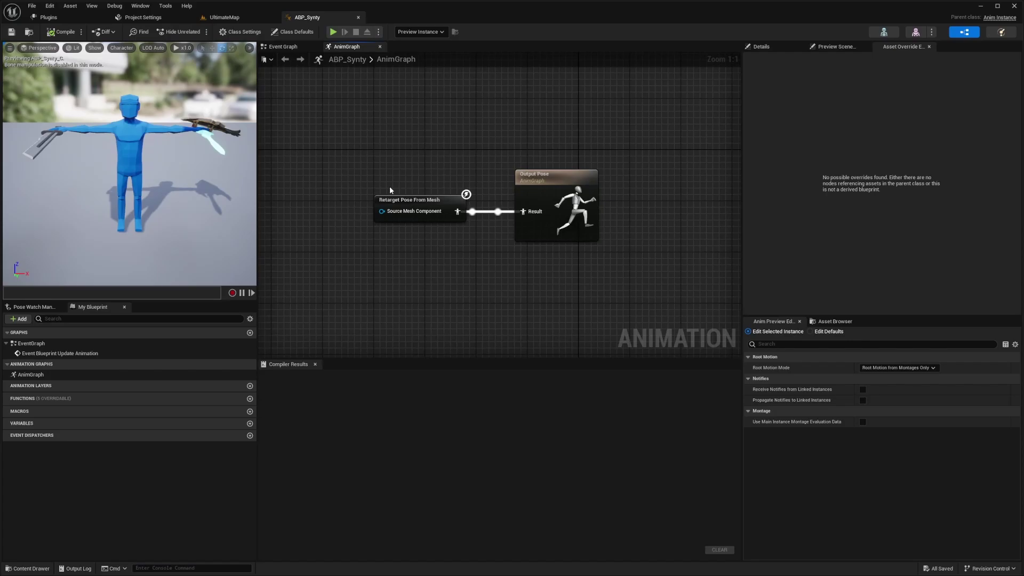
click(418, 199)
click(555, 206)
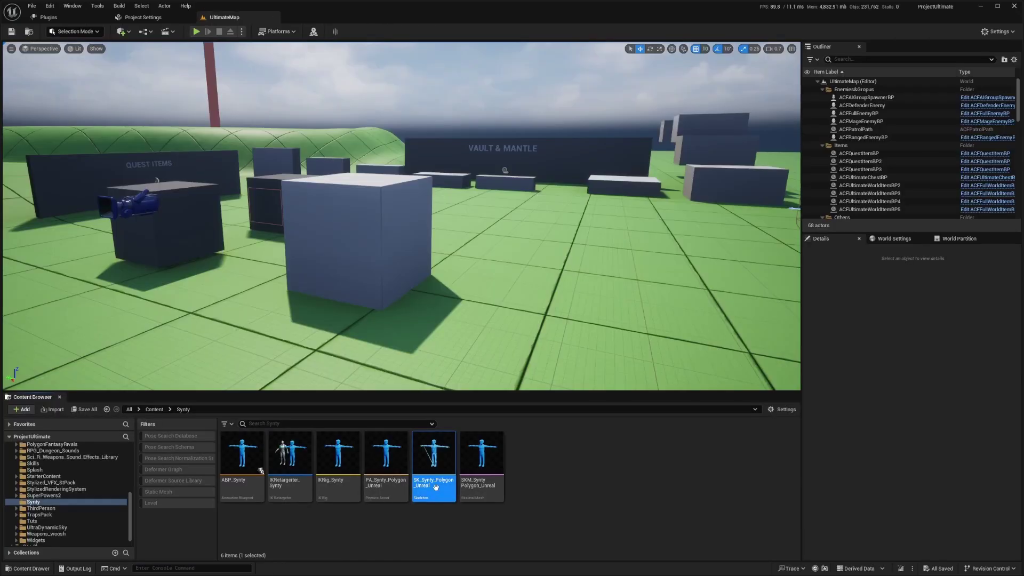
Step: Assign the SK_Synty_Polygon_Unreal skeleton to the SK_Character_Base_01_Mesh skeletal mesh in the ModularCharacters folder
click(436, 487)
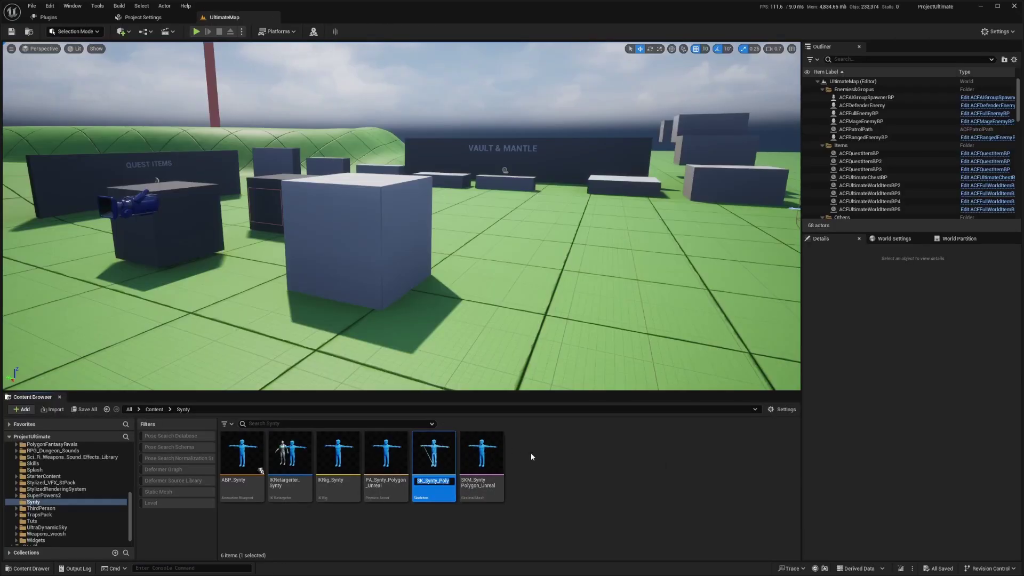
click(548, 471)
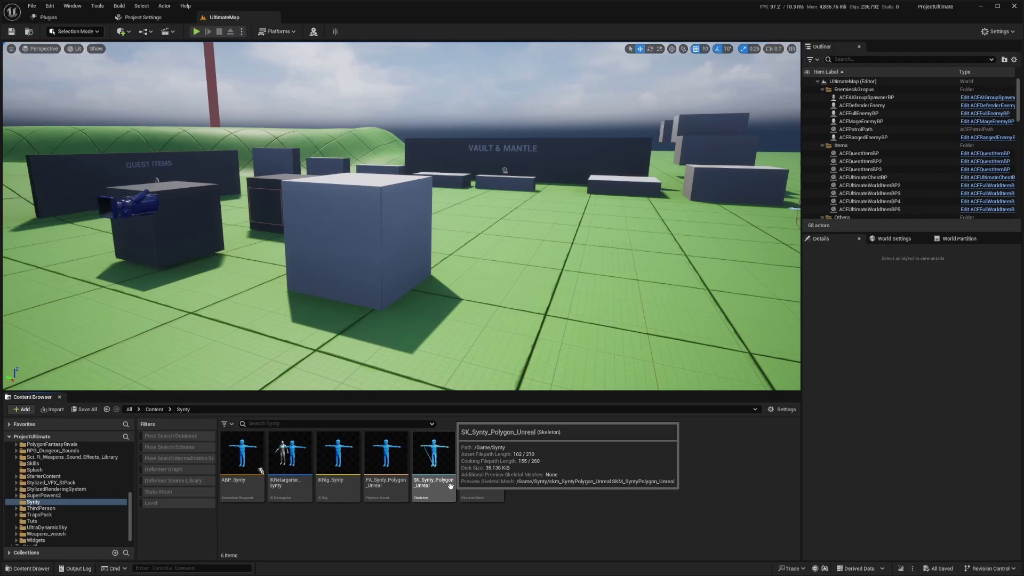
scroll(94, 492, up, 5)
click(49, 525)
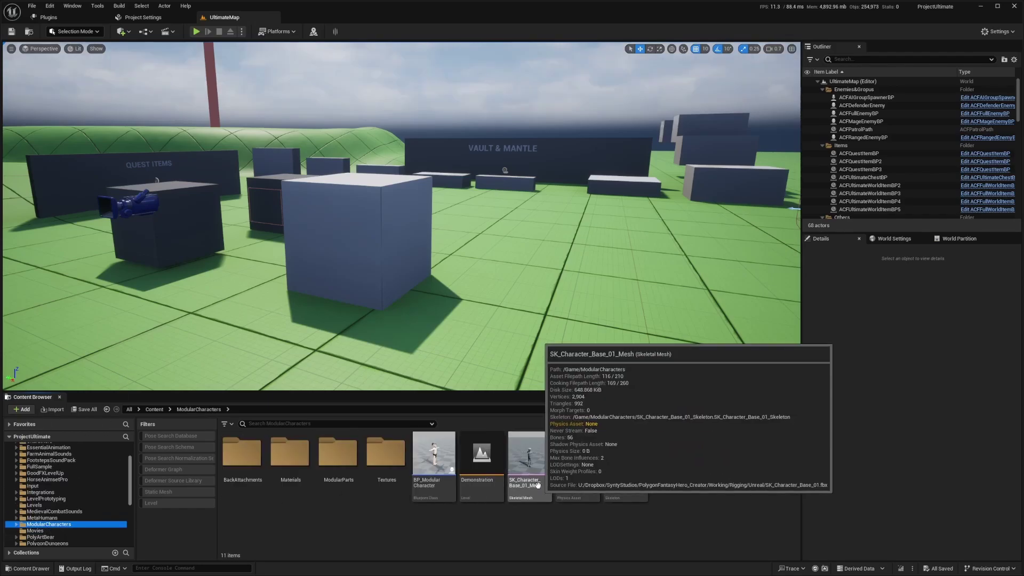
right_click(525, 457)
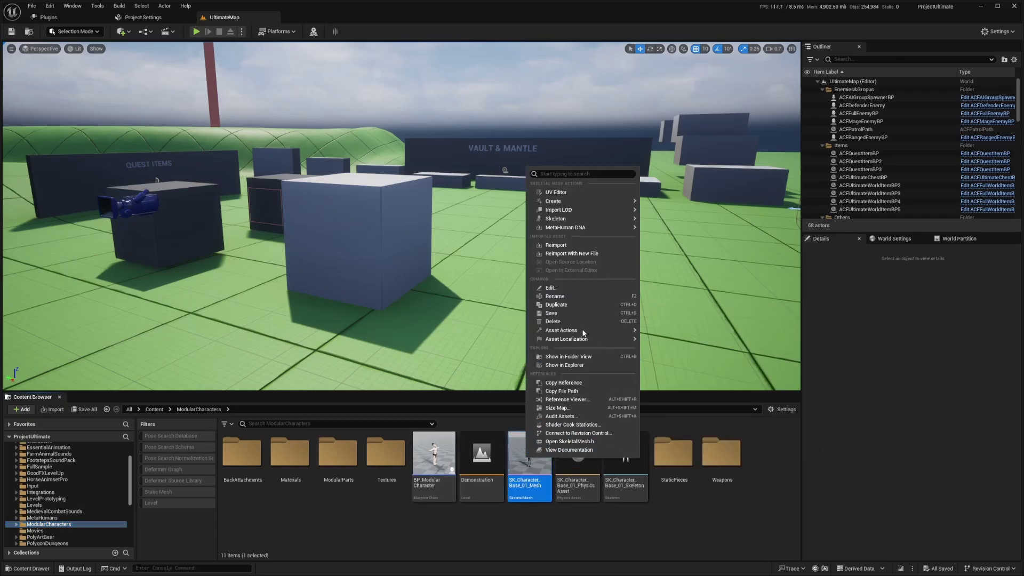
mouse_move(582, 221)
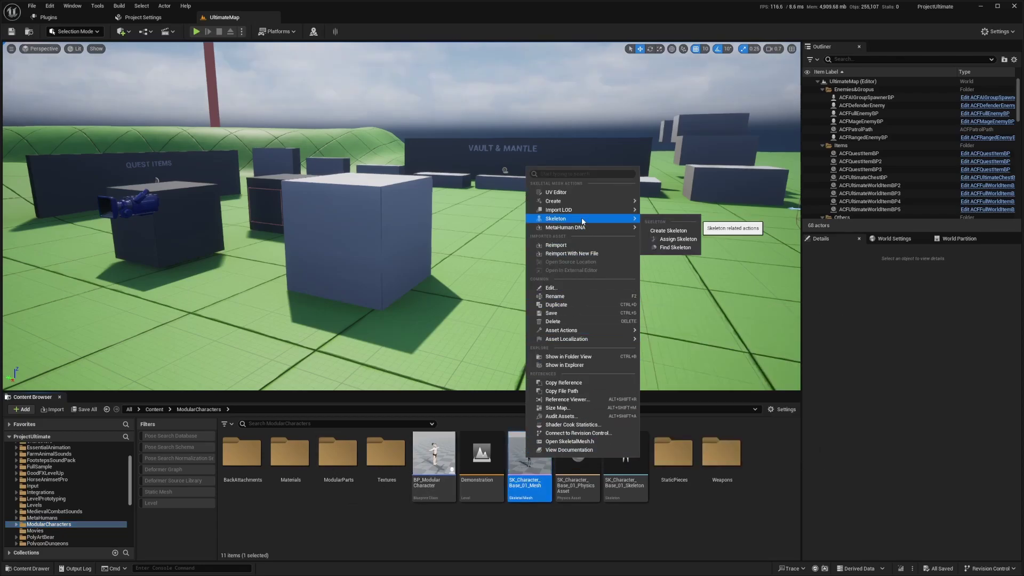
click(678, 239)
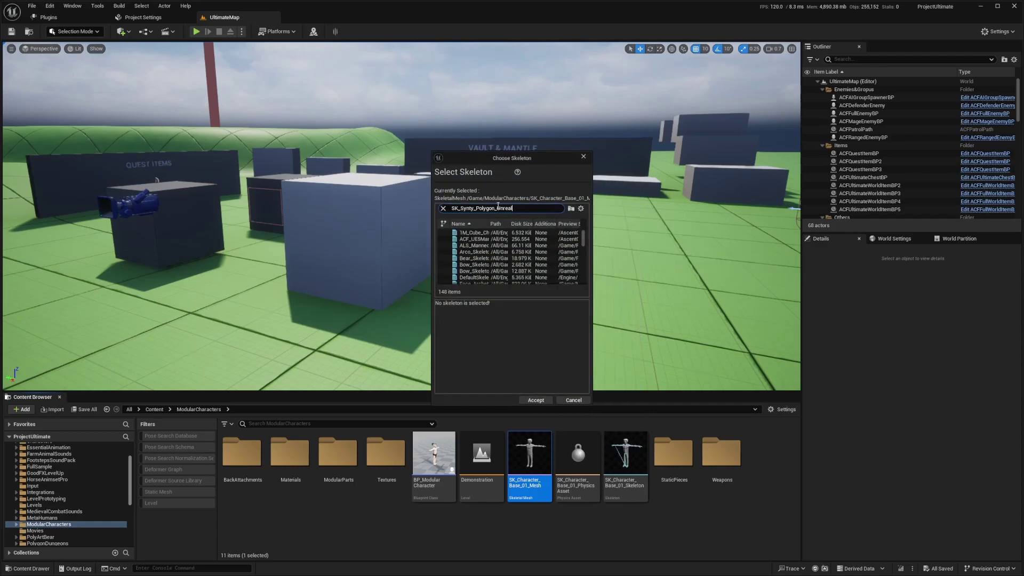
click(472, 233)
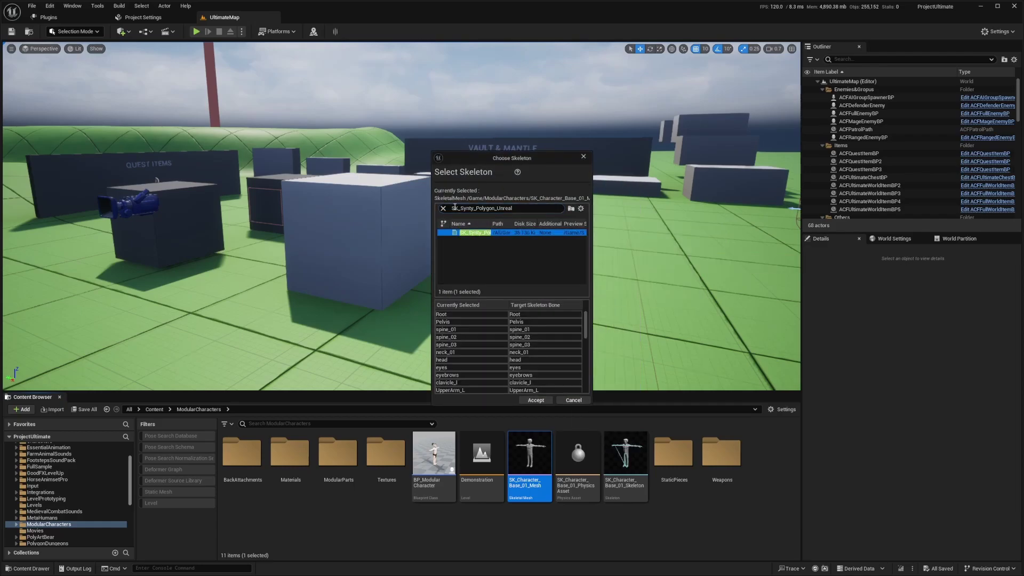
click(535, 400)
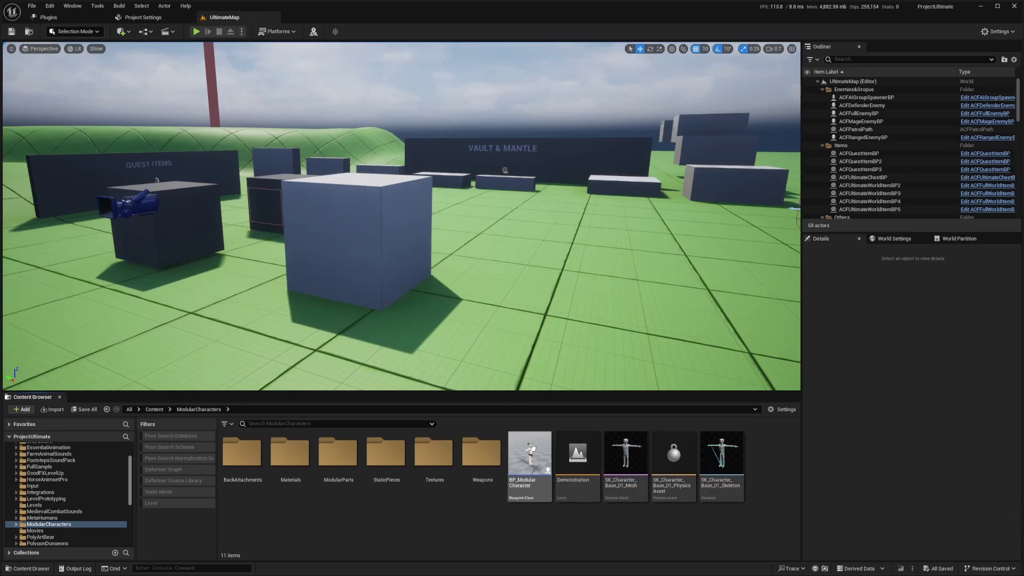
Step: In the ACFUltimatePlayer_UE4 blueprint, examine the Mesh component, the available component types, and the child SkeletalMesh's animation and mesh settings
right_drag(550, 309, 618, 305)
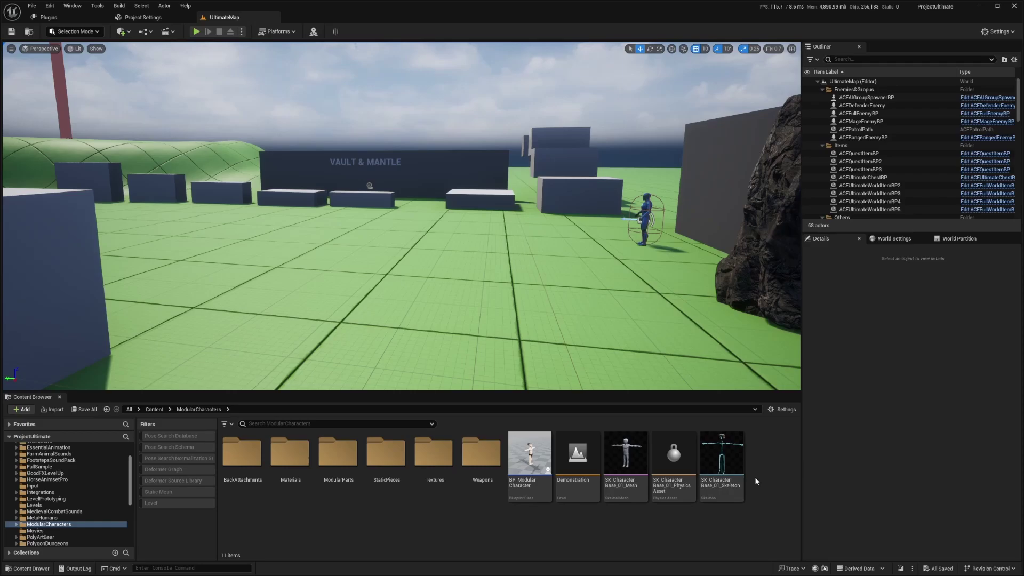
mouse_move(727, 454)
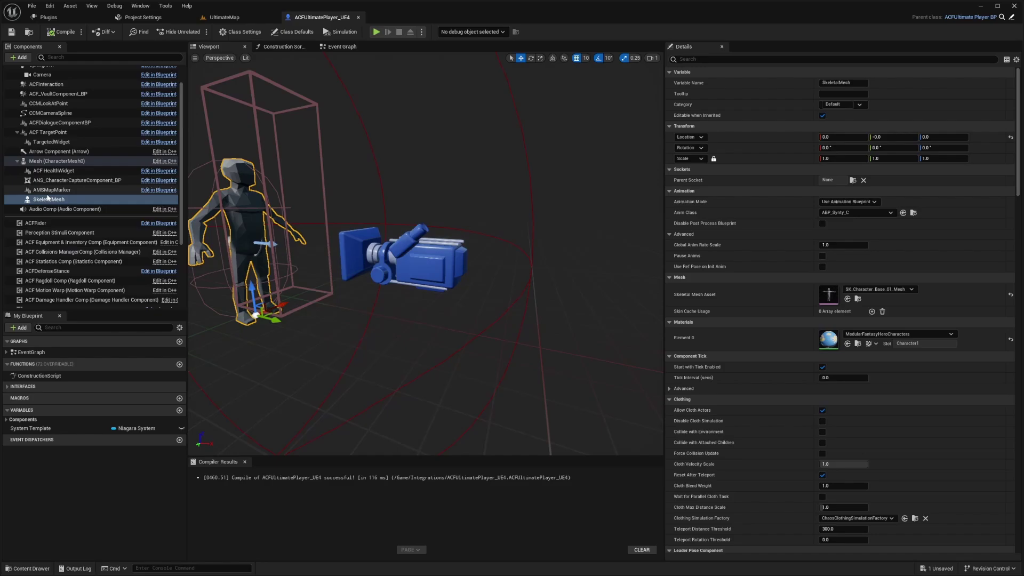
click(53, 160)
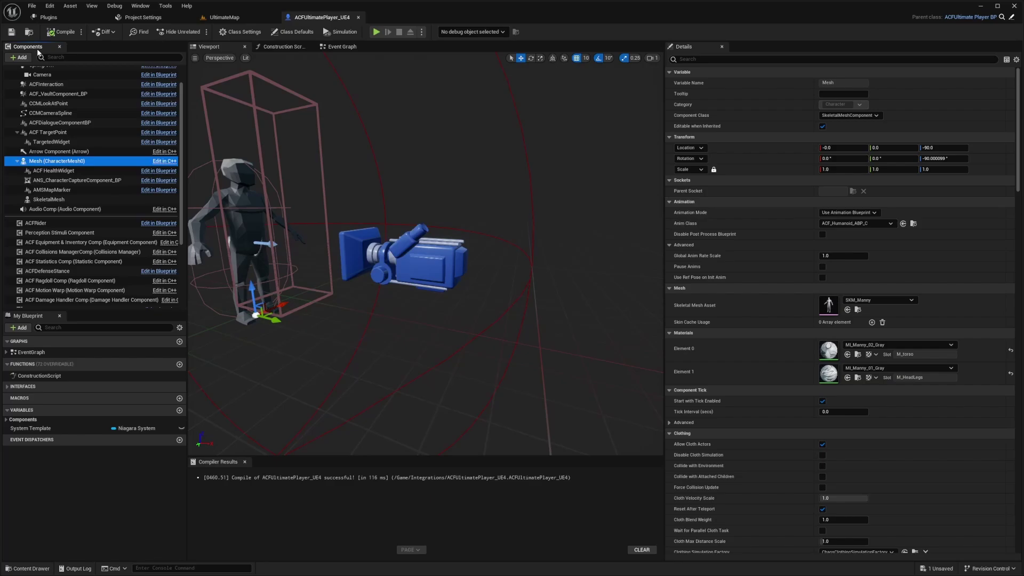
click(19, 58)
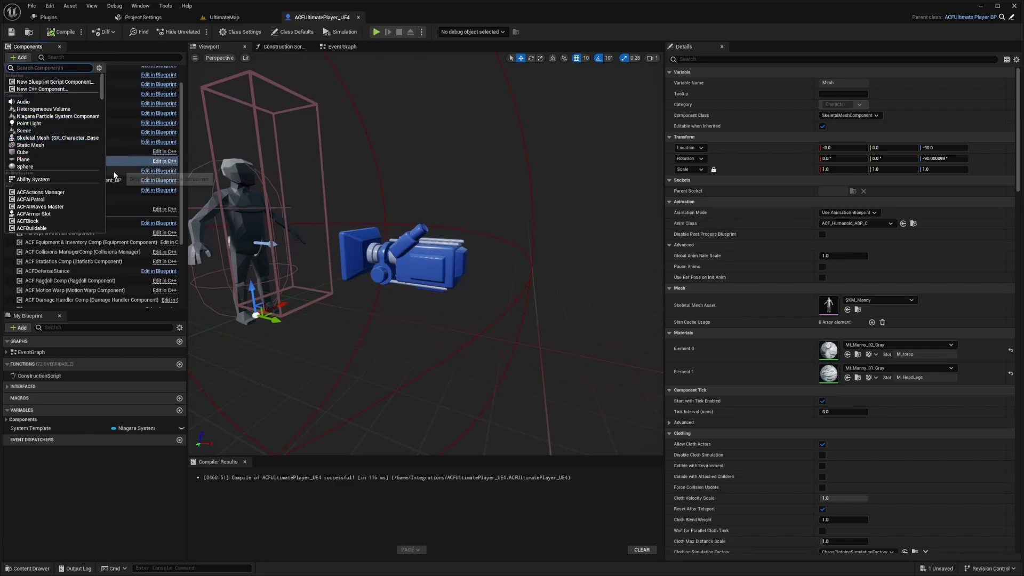
click(49, 140)
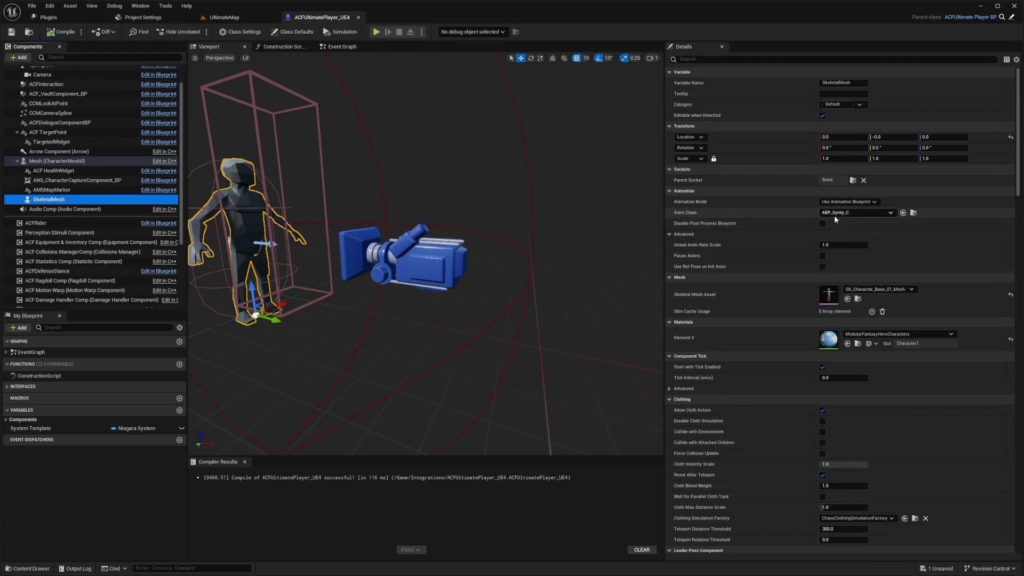
click(653, 41)
Step: View the retargeting assets in the level editor's Synty content folder
click(267, 19)
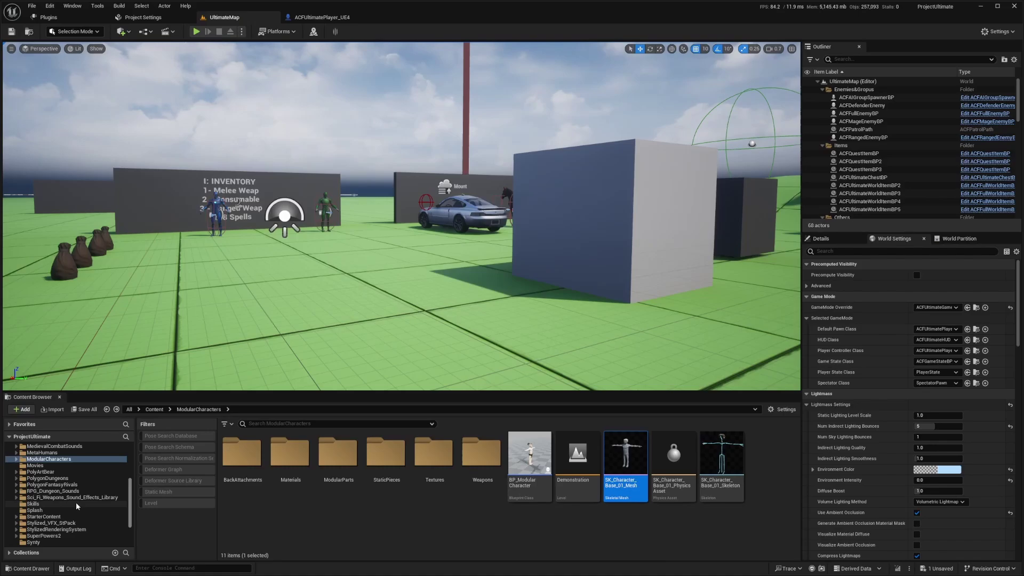
scroll(59, 521, down, 2)
click(33, 517)
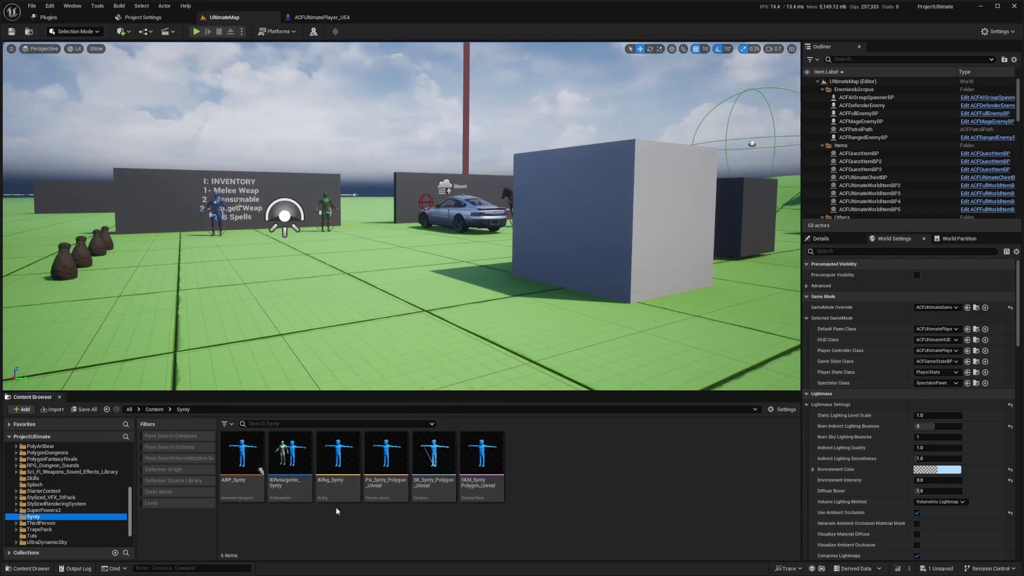
Step: Examine the available equipment slots and starting items of the ACF Equipment & Inventory component in ACFUltimatePlayer_UE4
click(322, 17)
scroll(410, 191, down, 2)
key(s)
right_drag(410, 191, 409, 191)
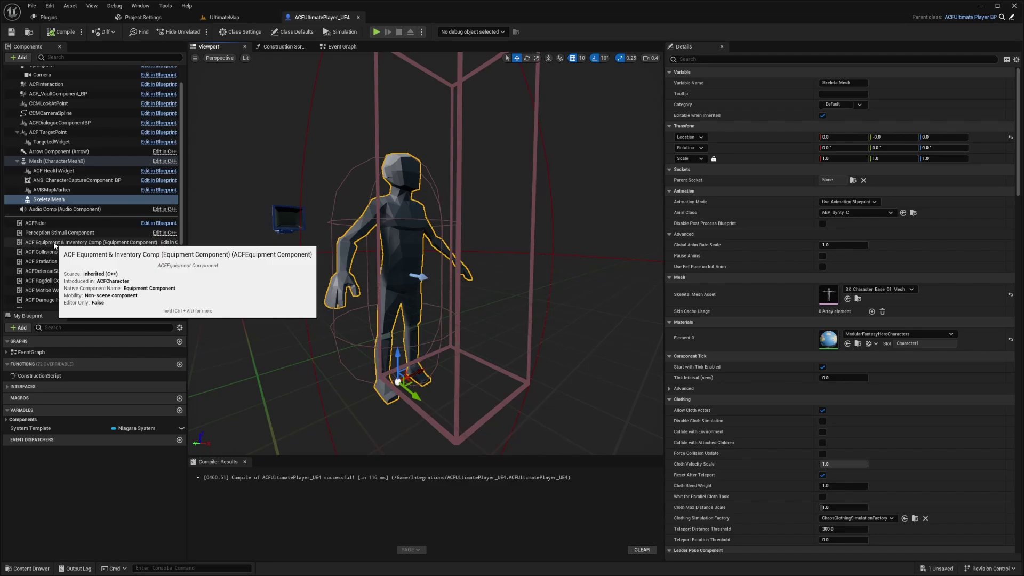
click(86, 244)
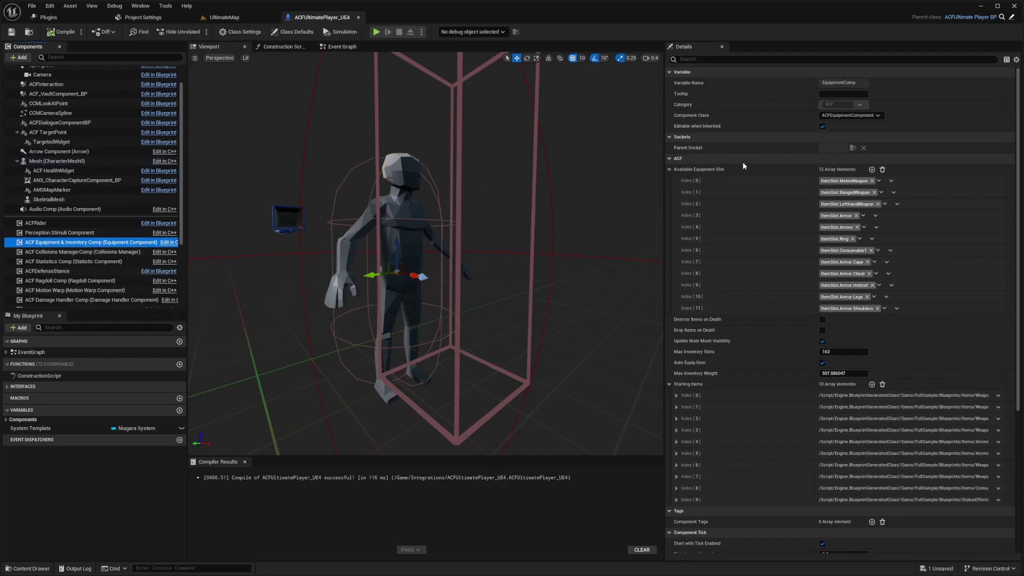
drag(663, 173, 478, 180)
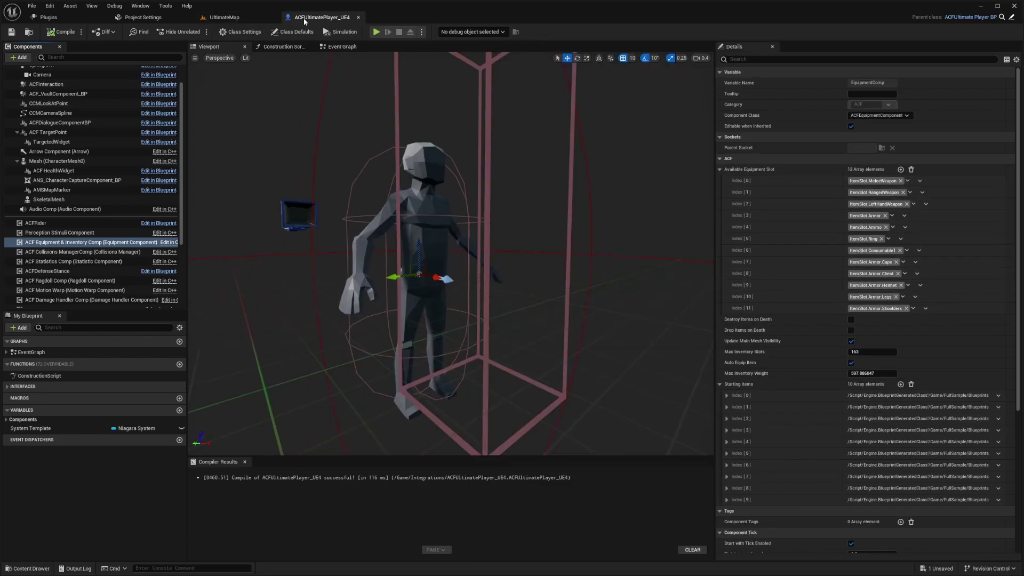
Step: Create a new folder named ACFEquippables inside the ModularCharacters folder
click(227, 20)
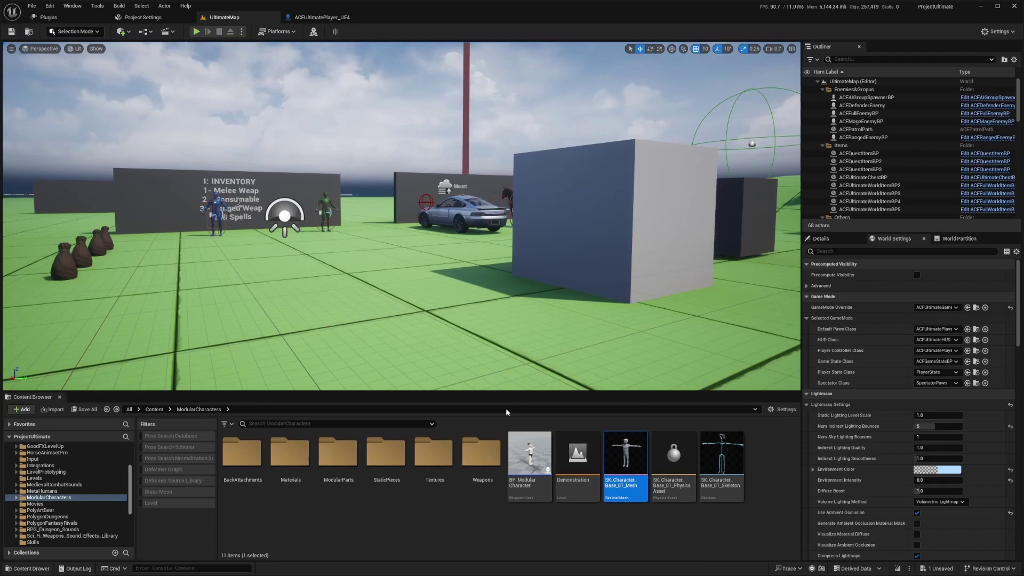
right_click(320, 517)
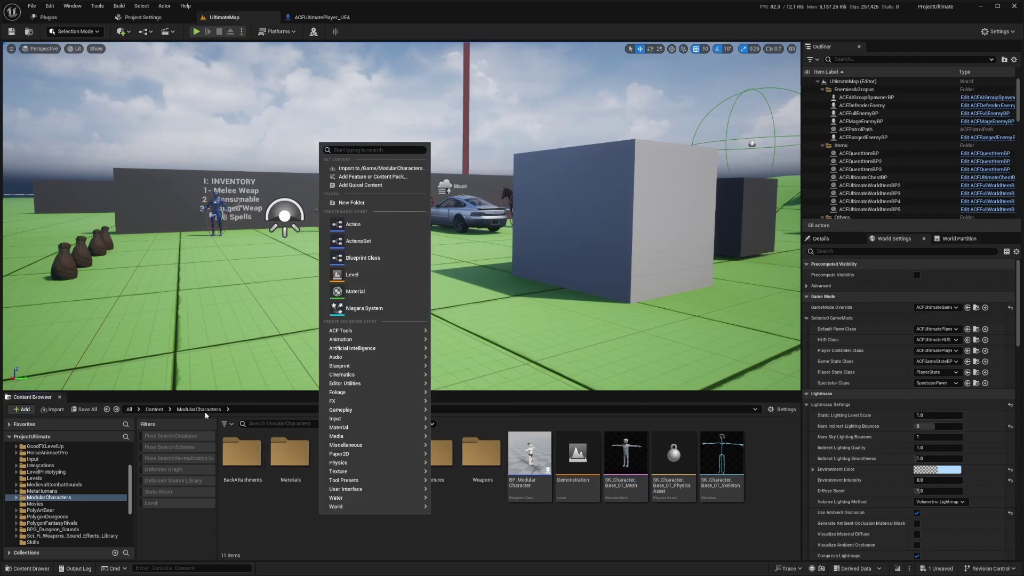
right_click(275, 511)
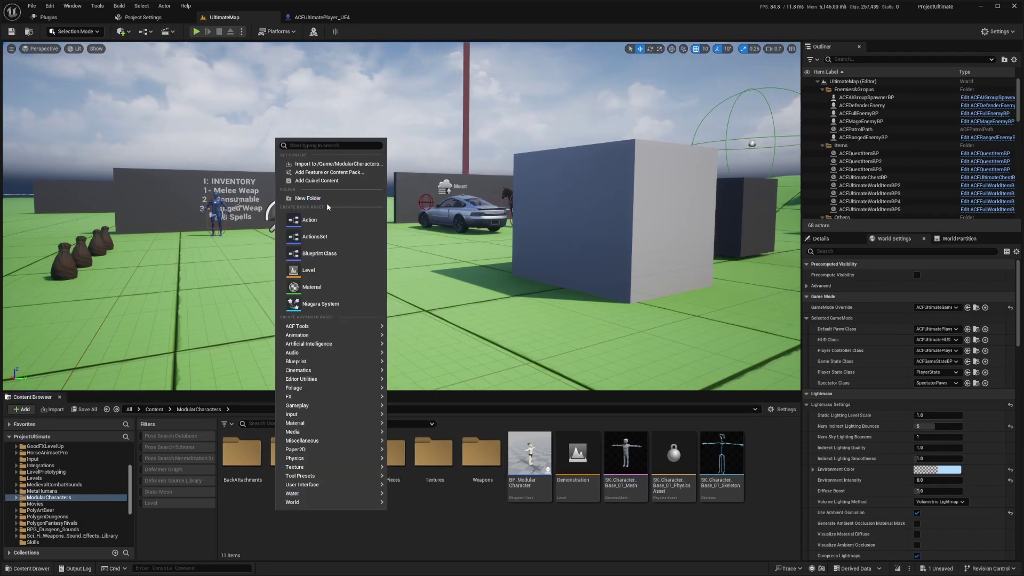
click(315, 198)
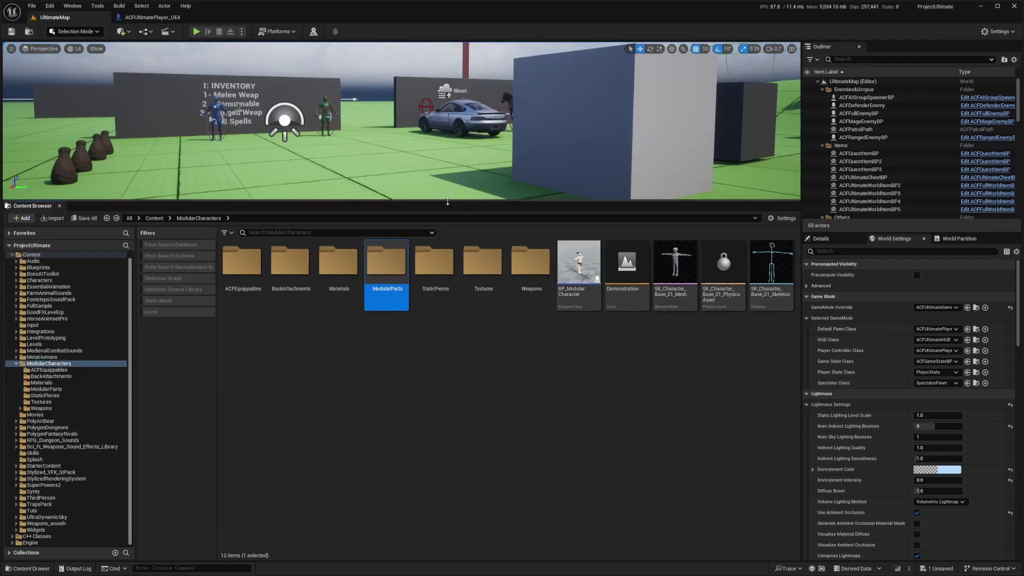
Step: Resize the content browser and look through the meshes in the StaticPieces and ModularParts folders
drag(448, 201, 447, 329)
double_click(435, 387)
scroll(491, 458, down, 2)
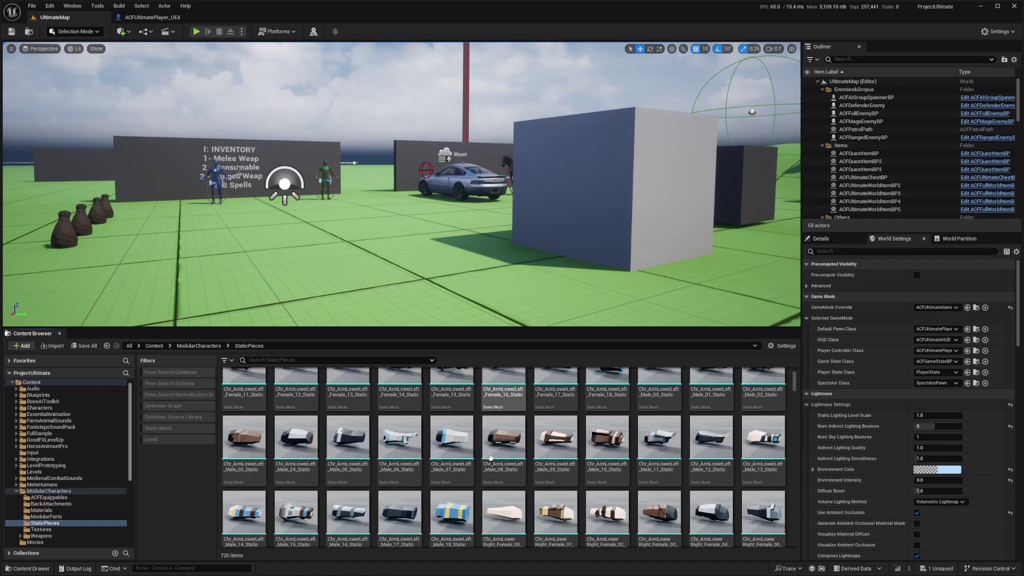
scroll(491, 458, up, 3)
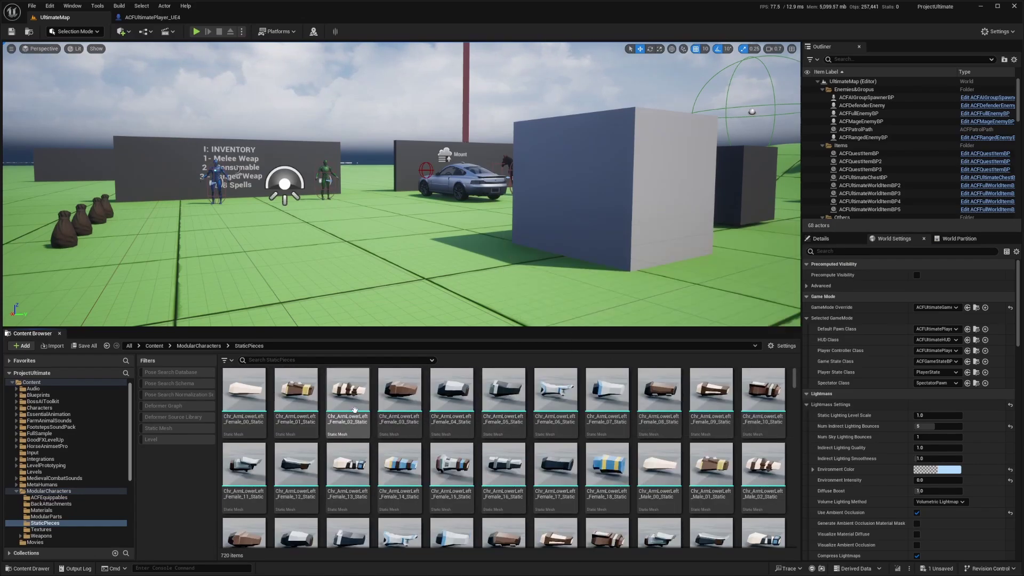
key(alt+Left)
double_click(390, 392)
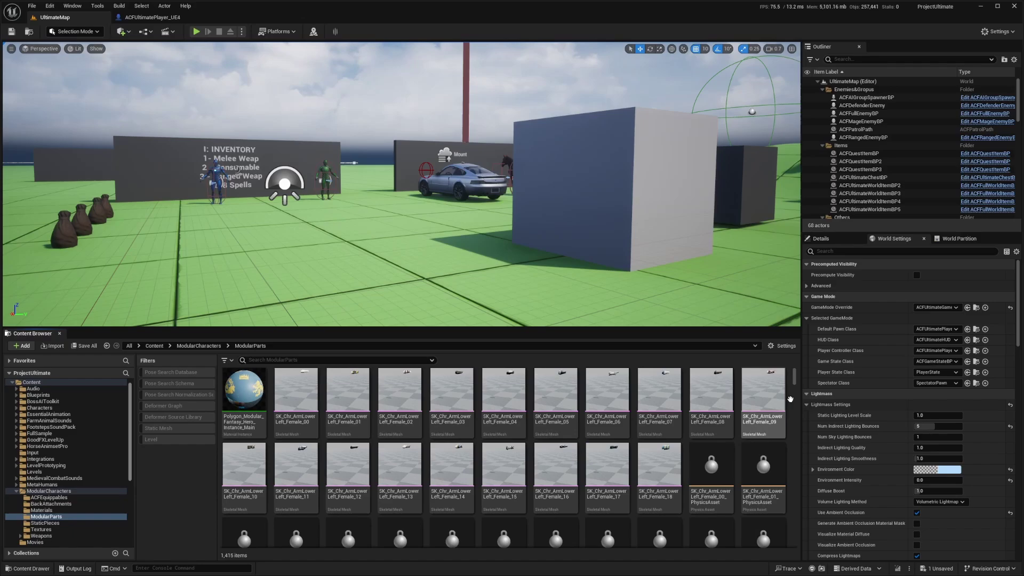
drag(795, 389, 613, 505)
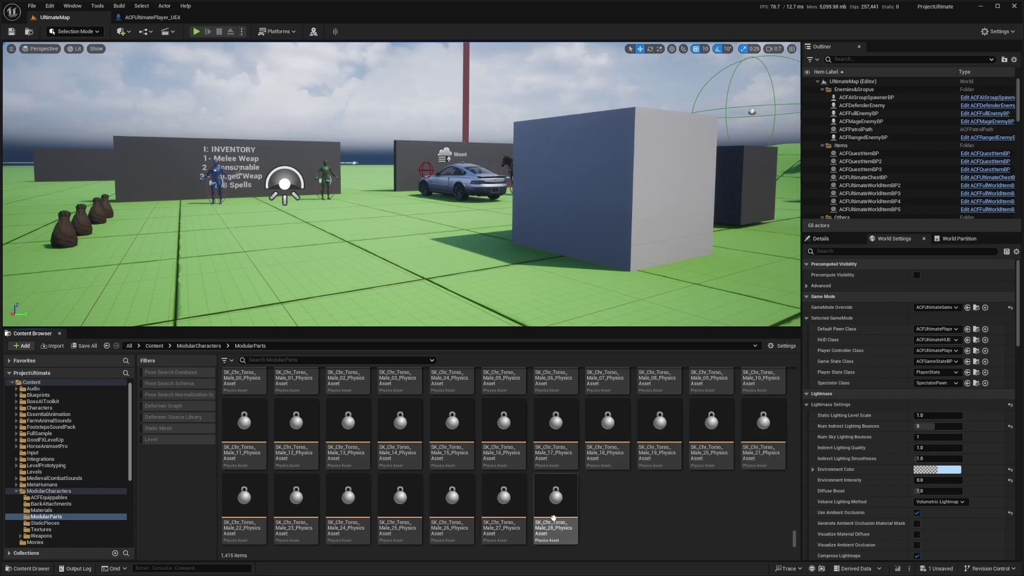
drag(795, 537, 794, 374)
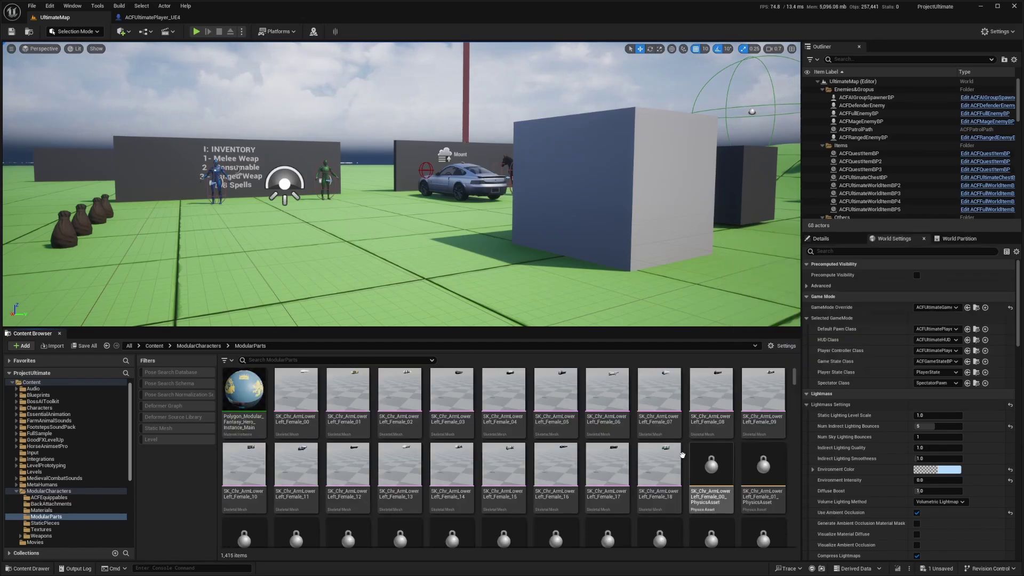
Step: Look through the meshes in the BackAttachments folder and the SkeletalMeshes folder under Weapons
key(alt+Left)
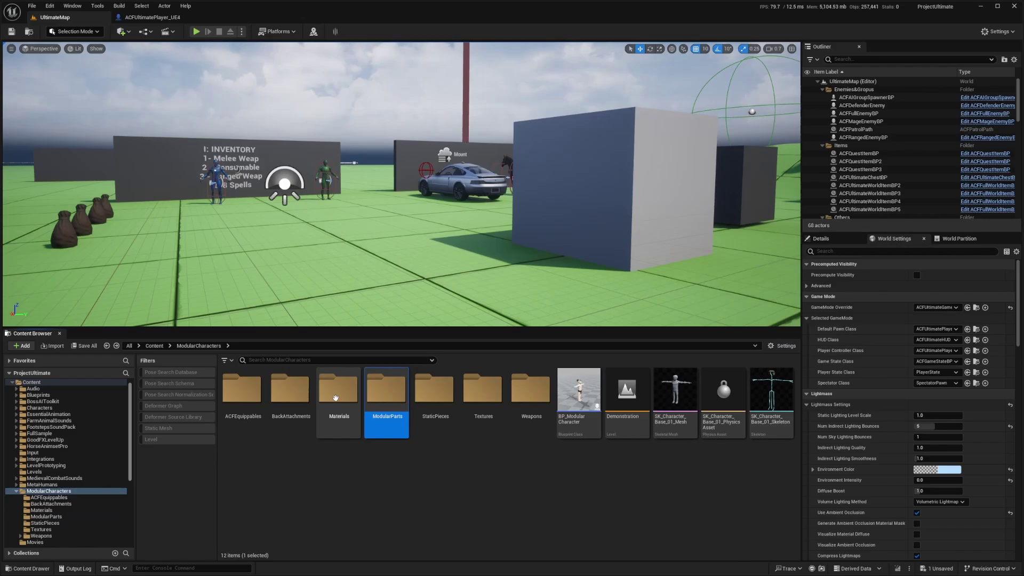
double_click(290, 392)
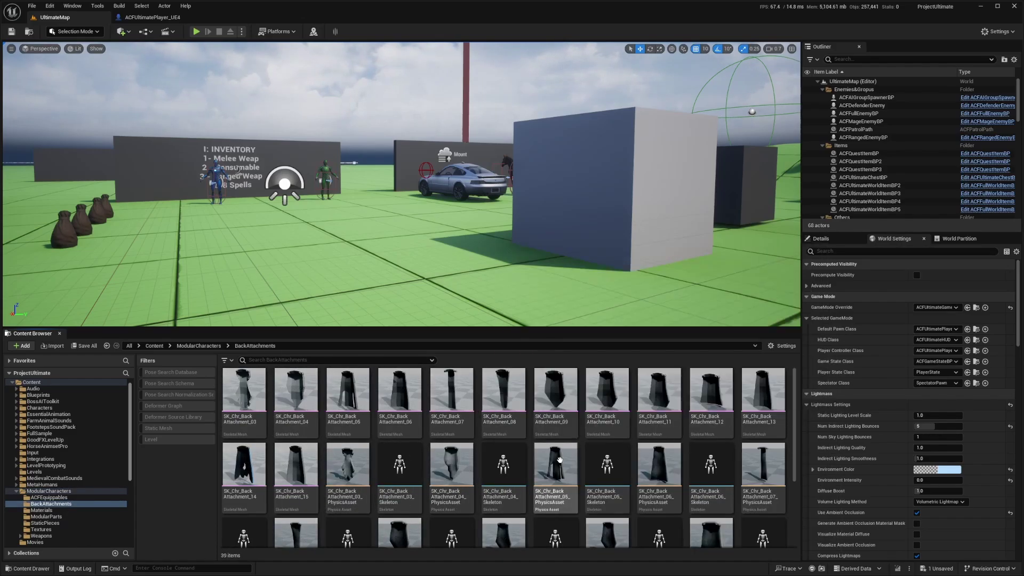
scroll(604, 490, down, 3)
key(alt+Left)
double_click(281, 395)
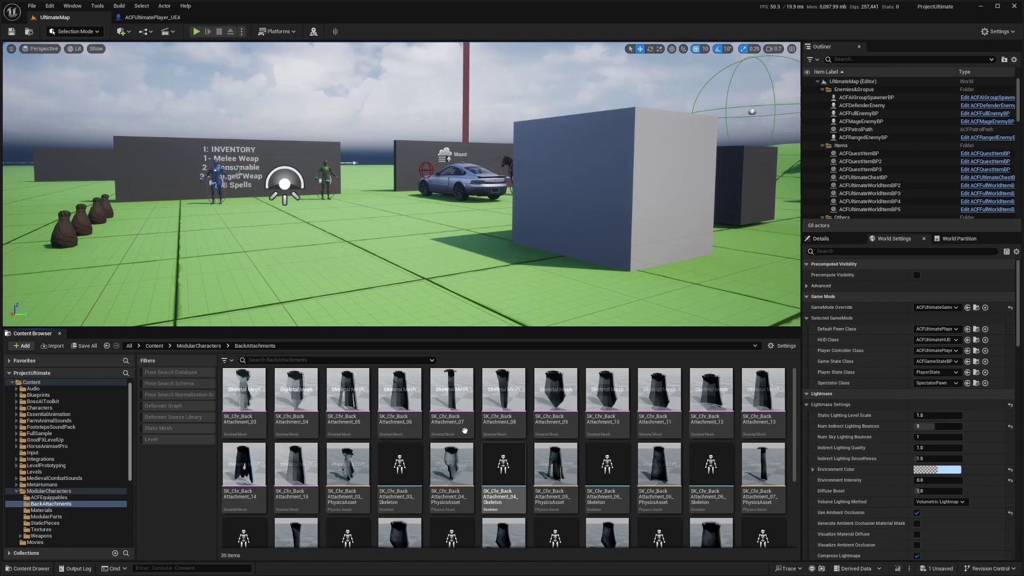
key(alt+Left)
double_click(524, 394)
click(258, 399)
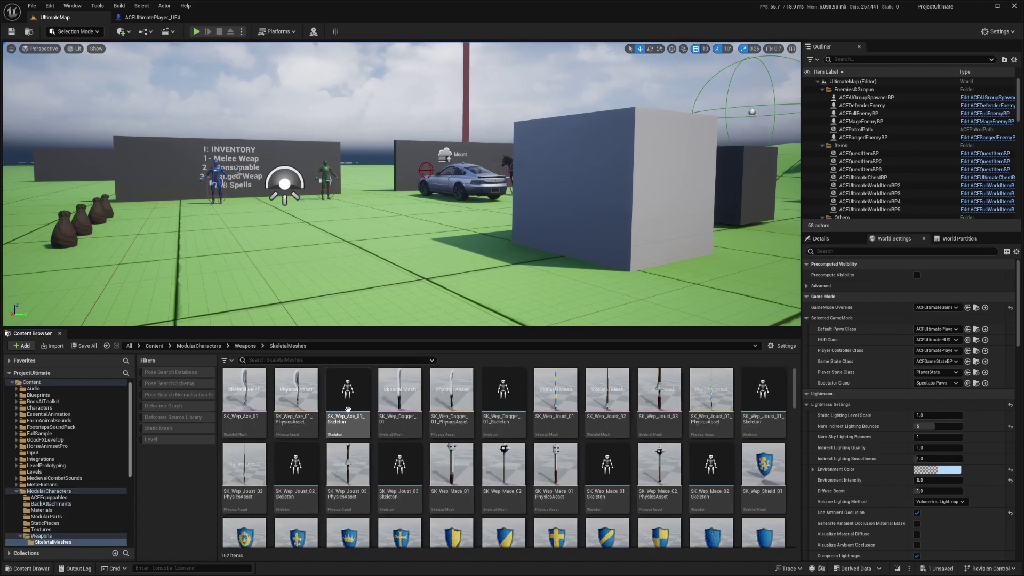
scroll(675, 469, down, 10)
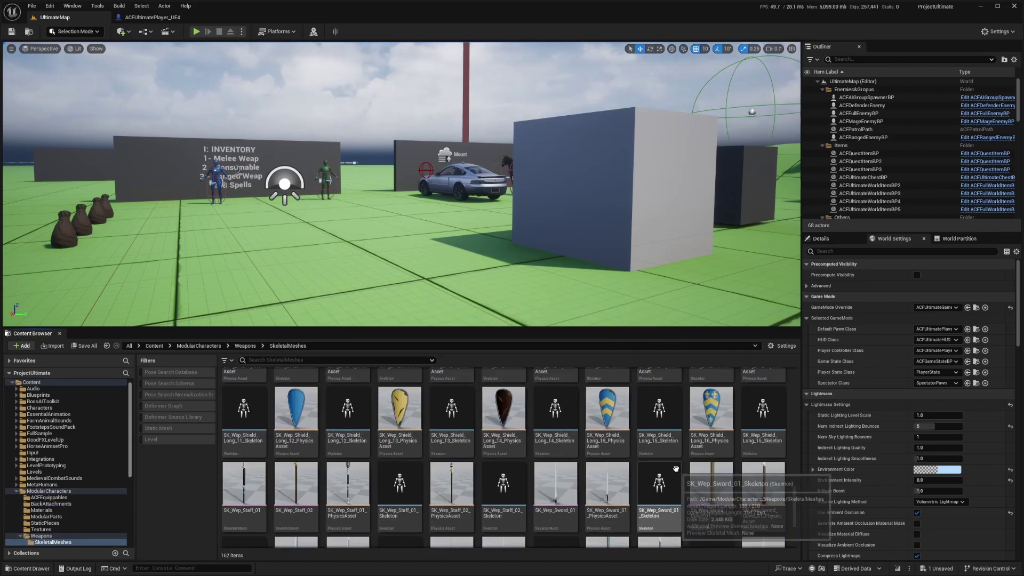
Step: Look through the meshes in the StaticMeshes folder under Weapons and return to the ModularCharacters folder
key(alt+Left)
double_click(277, 405)
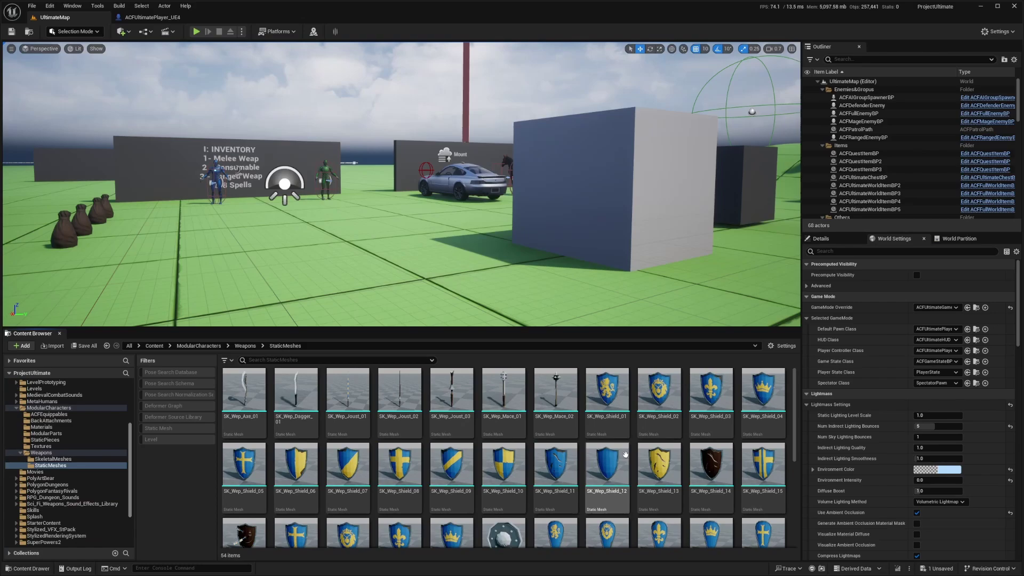
scroll(667, 491, down, 1)
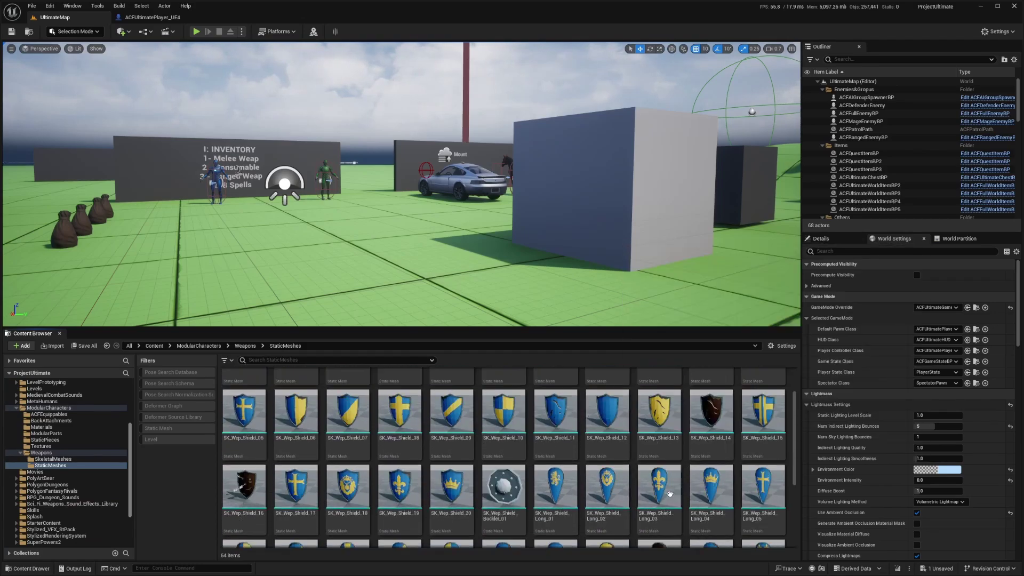
key(alt+Left)
key(alt+Left)
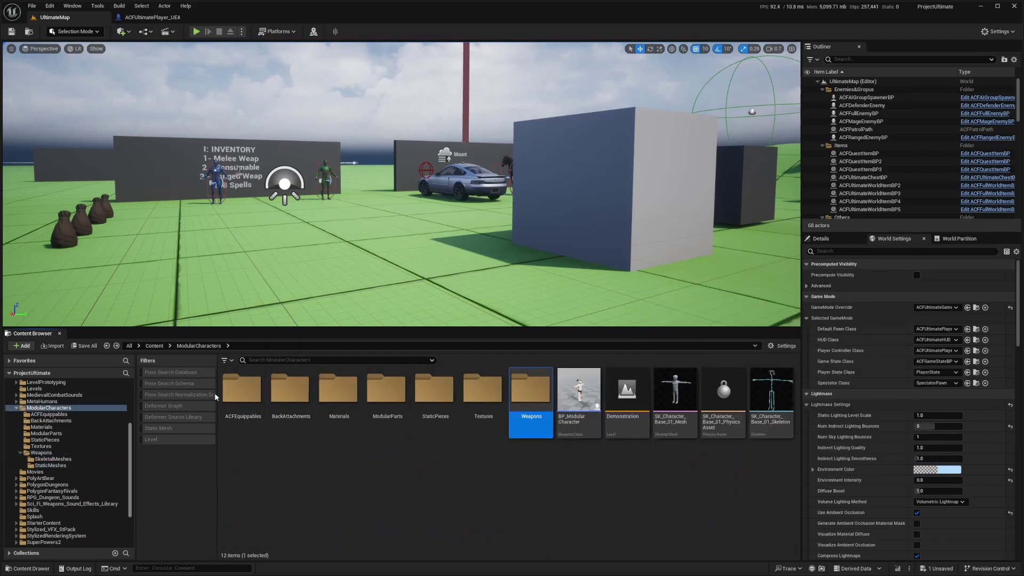
Step: Create a Blueprint class with ACFArmor as its parent in the ACFEquippables folder, keeping the default name
double_click(221, 394)
right_click(315, 433)
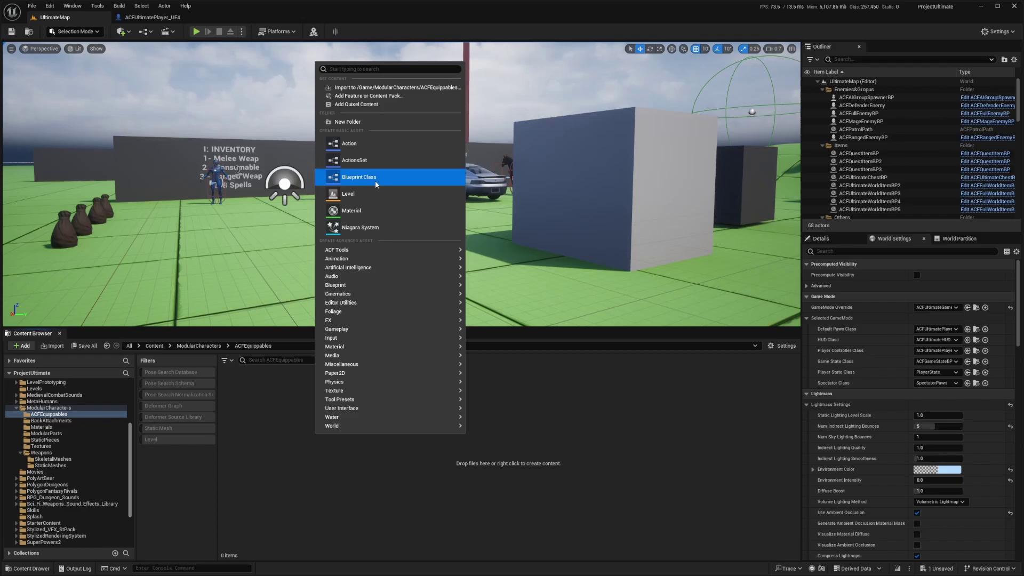
mouse_move(361, 254)
click(359, 177)
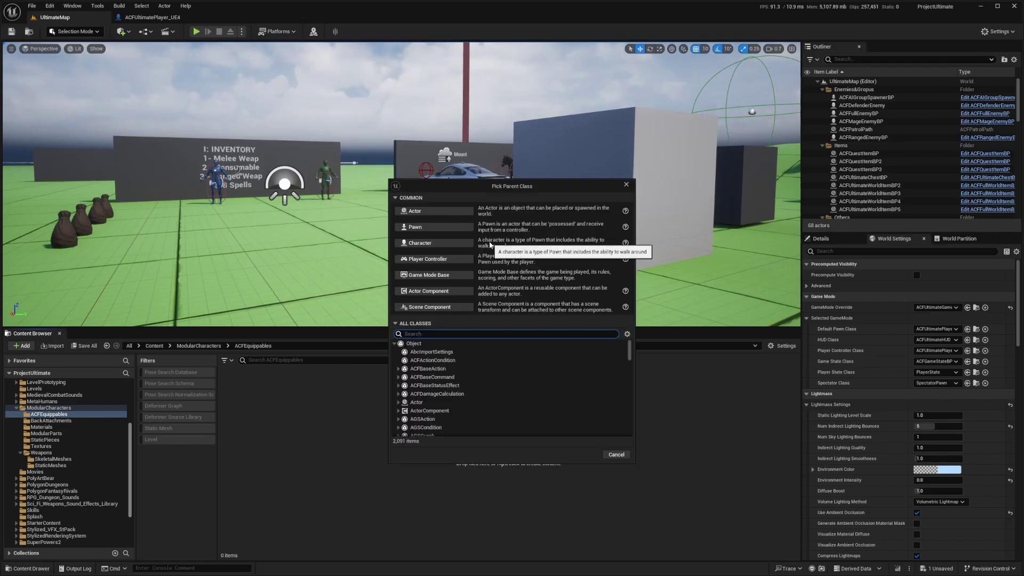
text(ACFArmor)
click(435, 377)
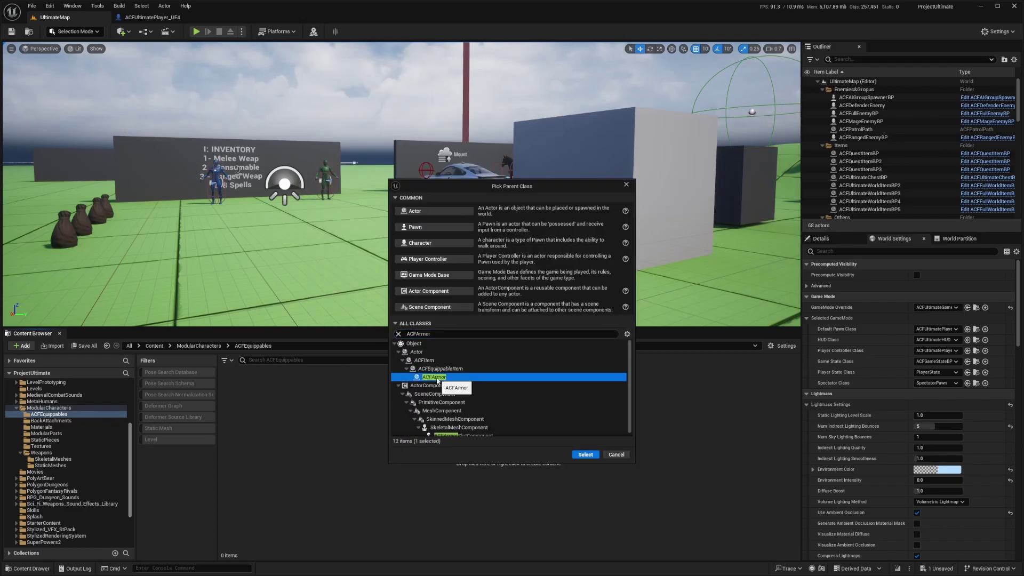
click(585, 454)
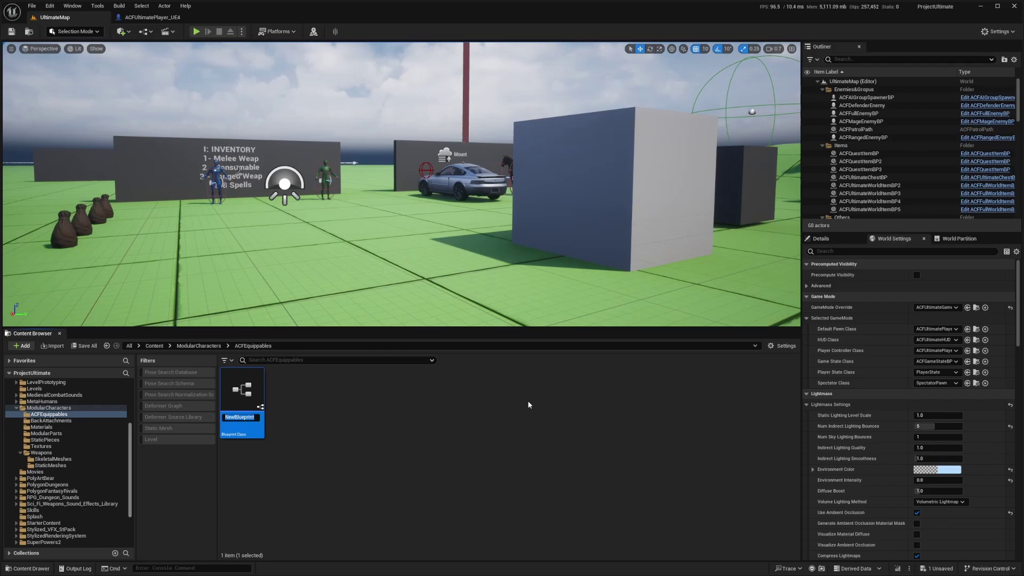
key(Return)
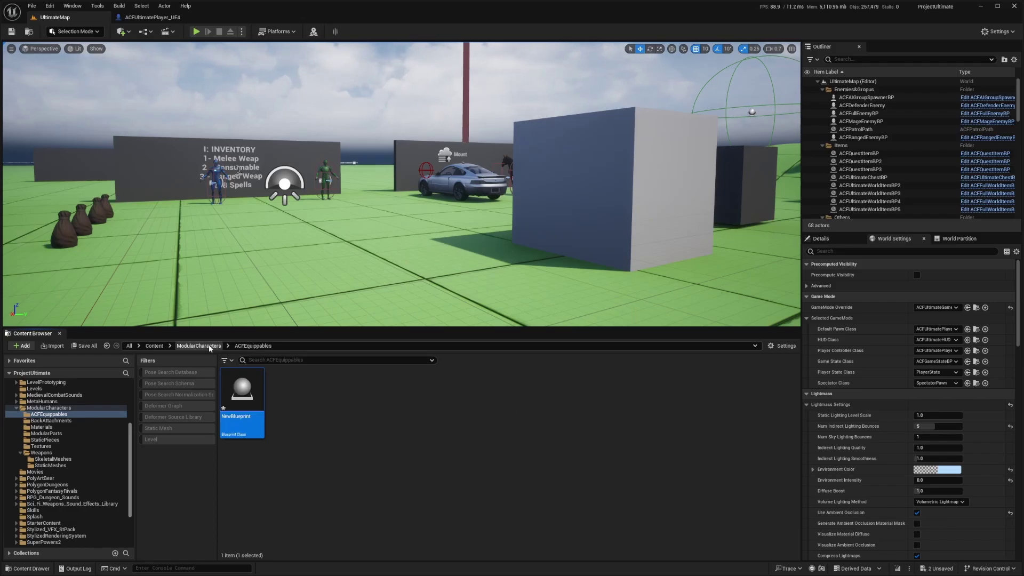
Step: Search the StaticPieces folder for "head" and copy the name of the mesh Chr_Head_No_Elements_Male_05_Static
click(209, 346)
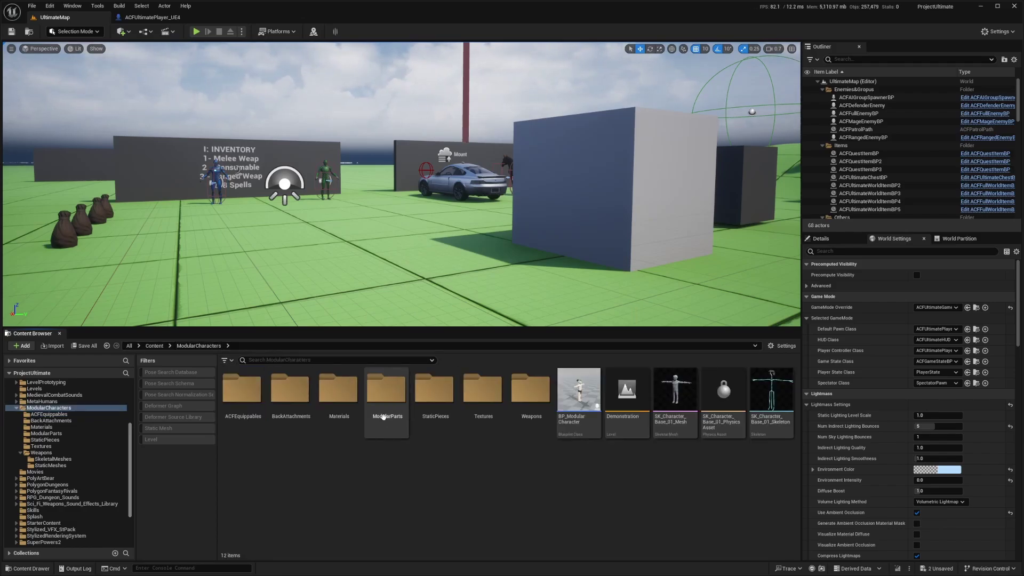
double_click(433, 392)
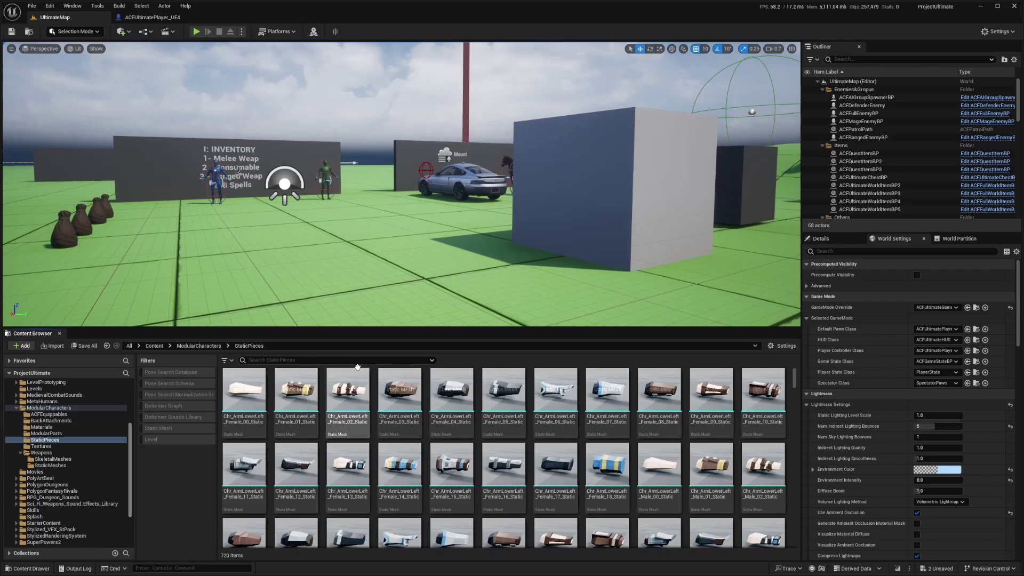
click(345, 360)
text(head)
scroll(661, 438, down, 1)
click(659, 421)
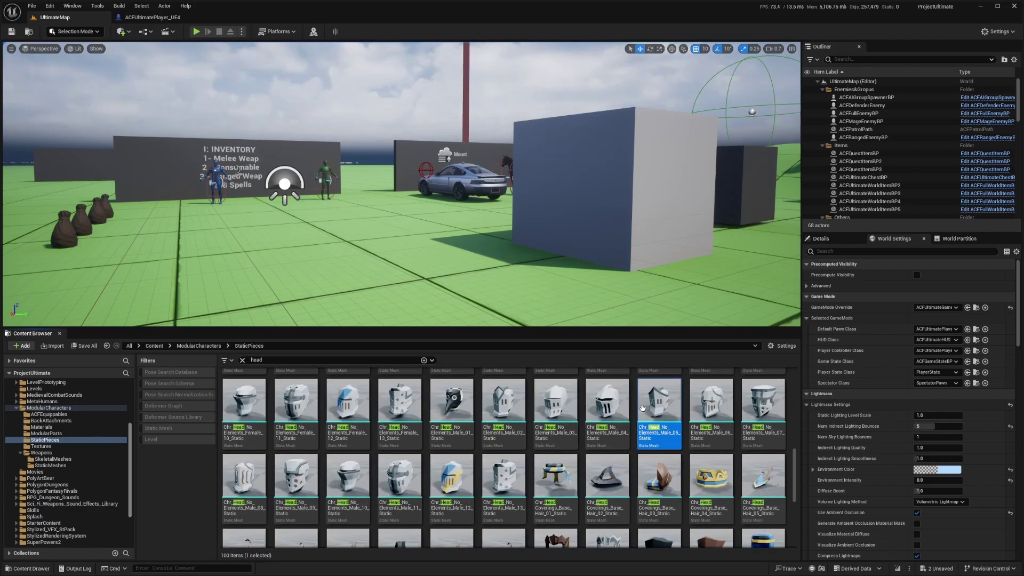
click(653, 429)
key(ctrl+c)
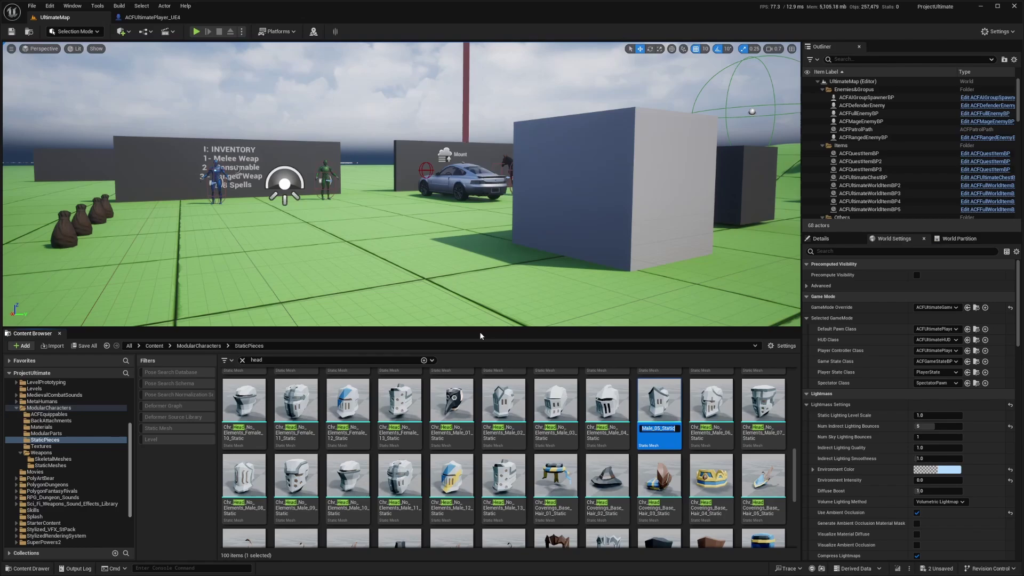
Step: Clear the mesh search and rename the new blueprint in the ACFEquippables folder to ACF_Helmet_05
click(189, 346)
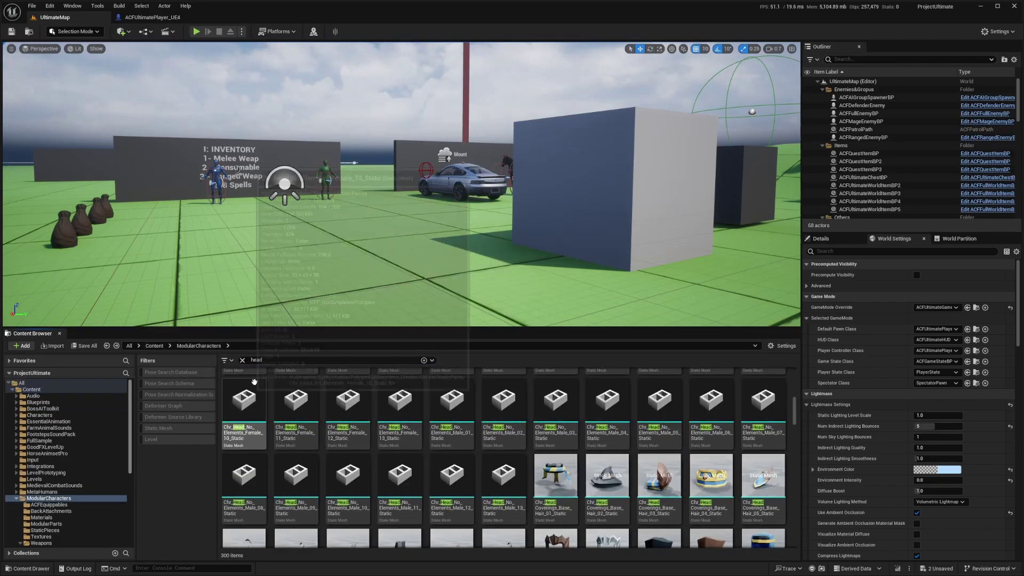
click(242, 360)
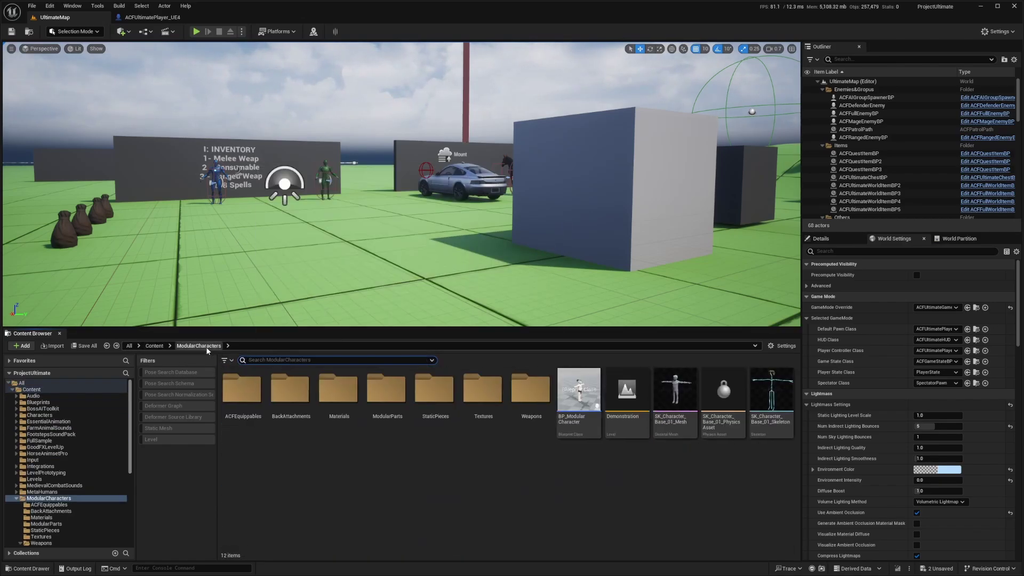
double_click(249, 388)
click(250, 388)
key(F2)
text(Male_05_Static)
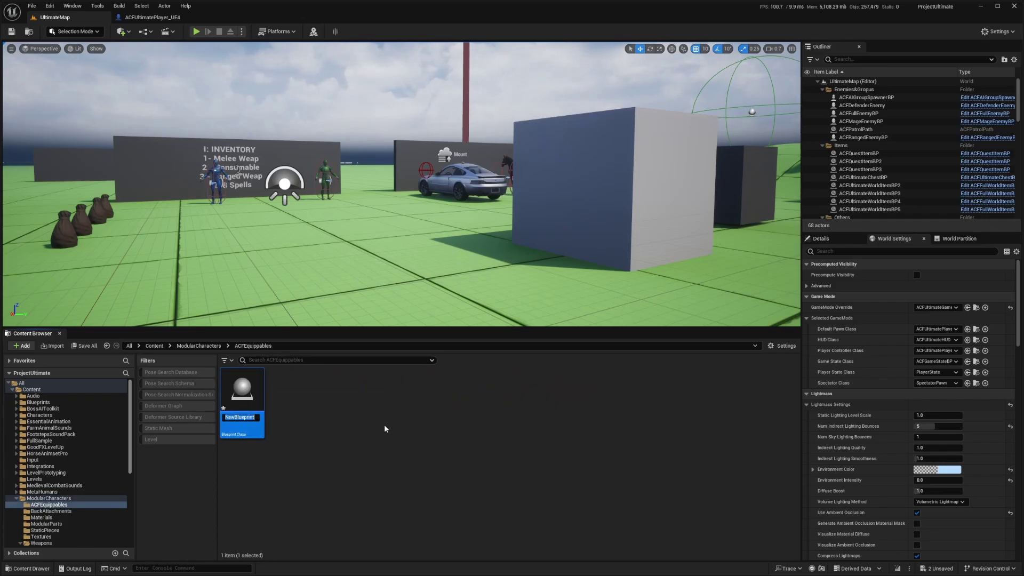
key(ctrl+a)
text(ACF)
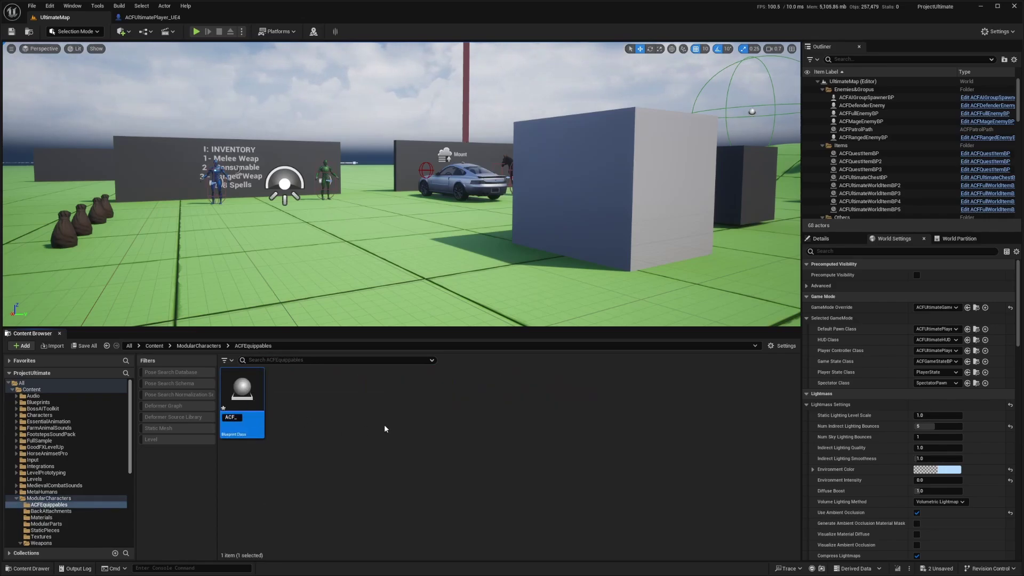
text(Male_05_Static)
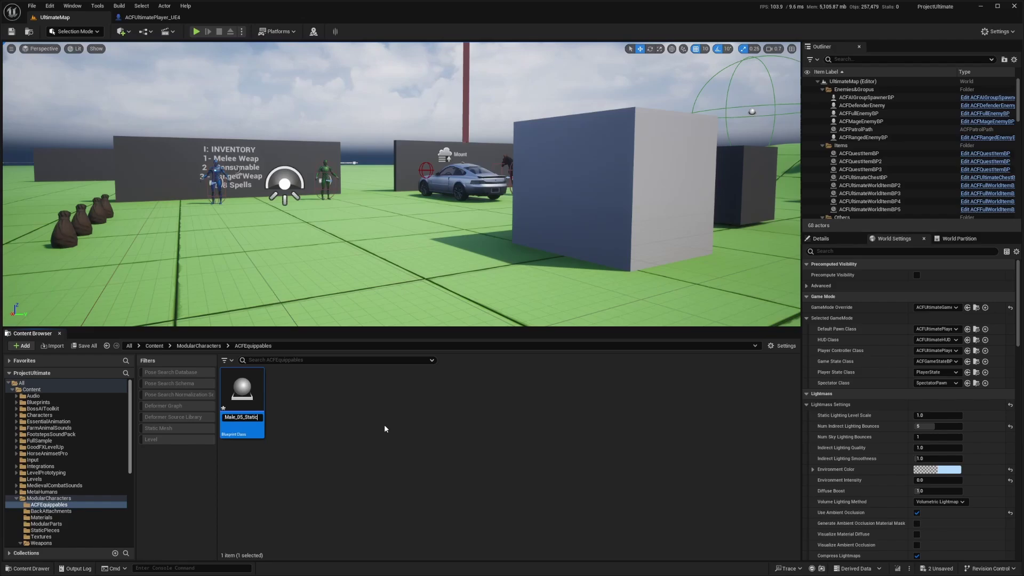
key(ctrl+a)
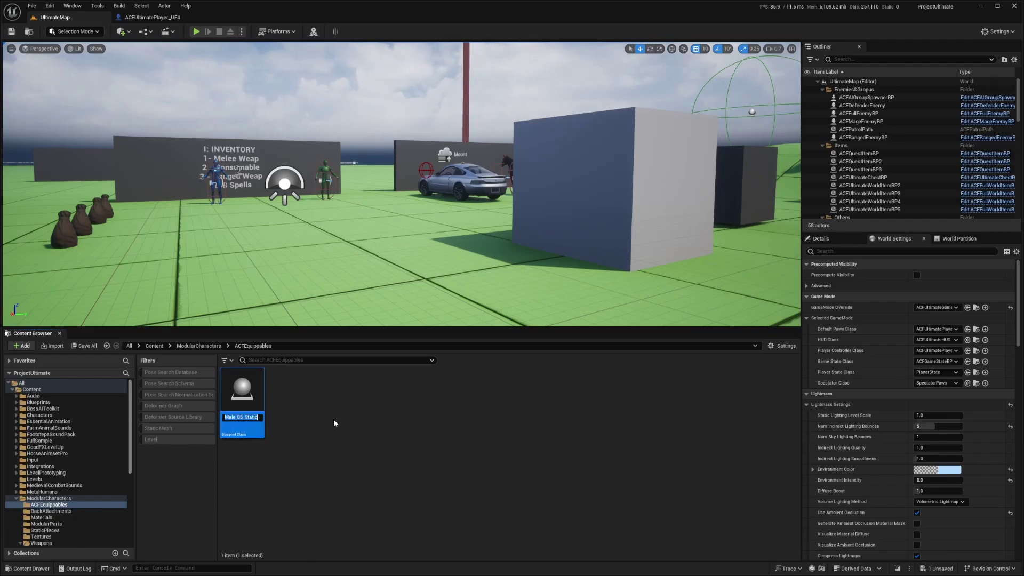
text(ACF_Helmet_05)
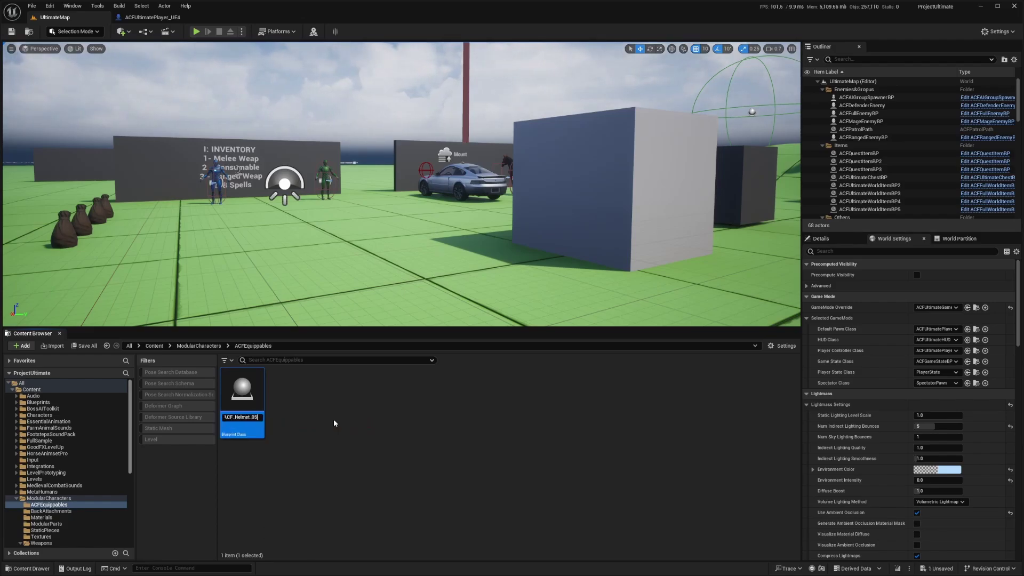
key(Return)
Step: Open ACF_Helmet_05 and set its Skeletal Mesh Asset to SK_Chr_Head_No_Elements_Male_05
double_click(255, 393)
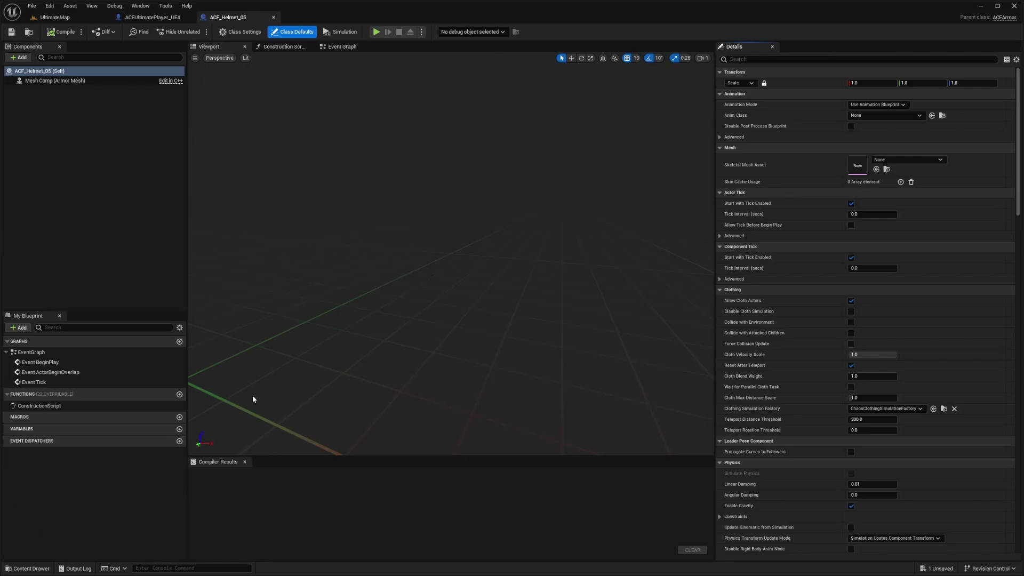
click(43, 71)
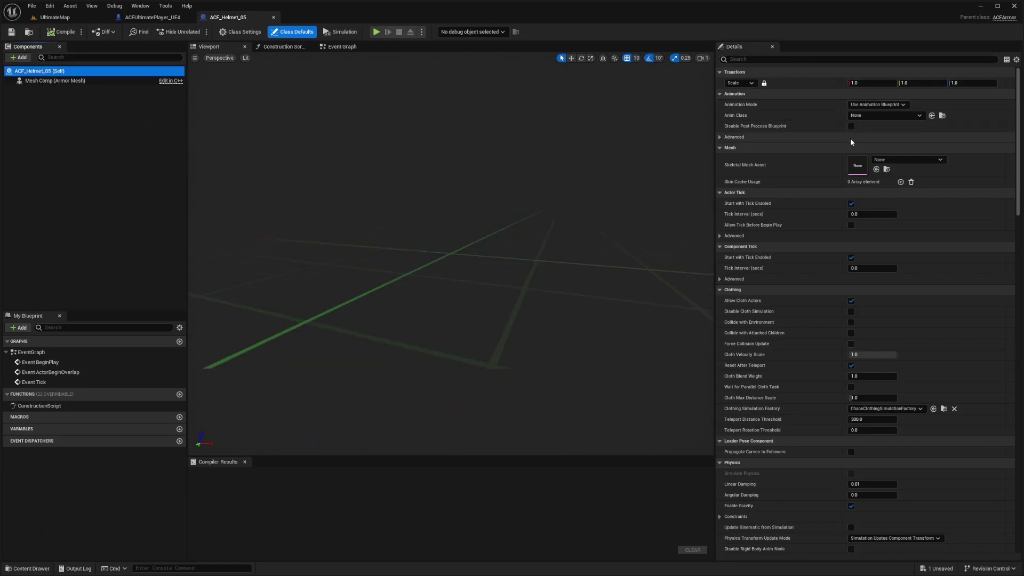
click(883, 160)
key(ctrl+v)
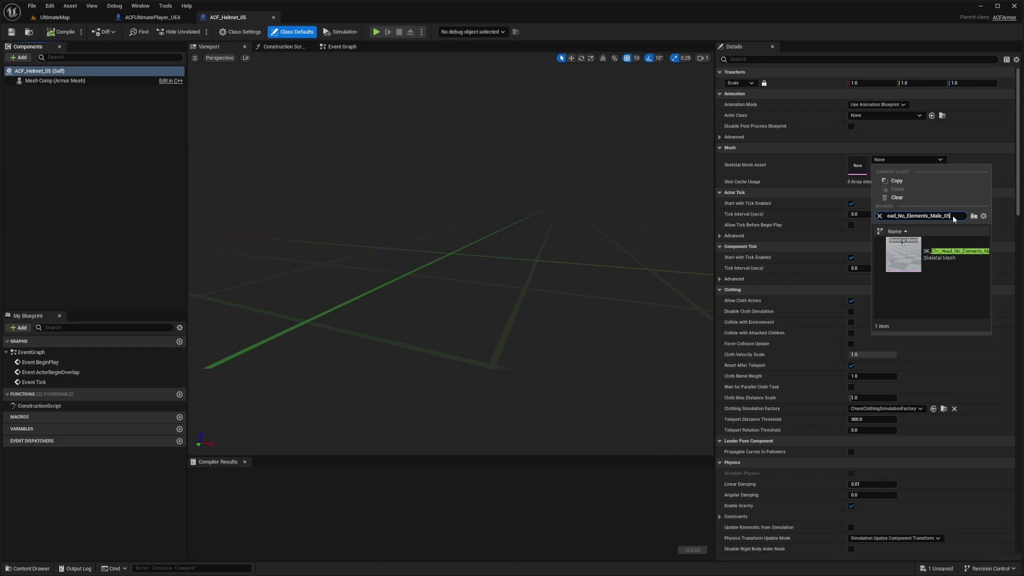
click(951, 255)
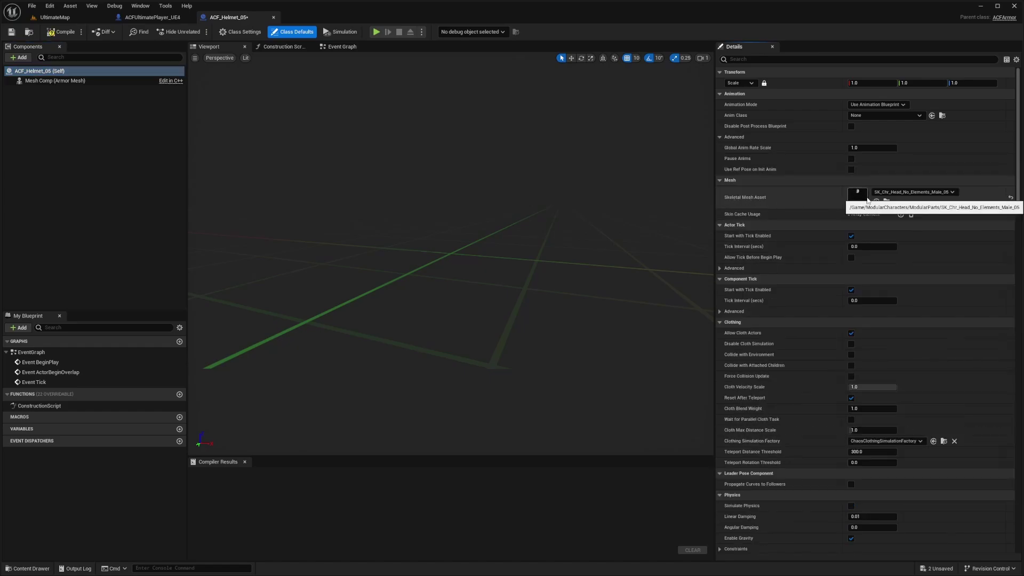
Step: Expand the ACF Item and Equippable settings and set the Equip Sound to Concrete_Light_Armor_Running_2
scroll(779, 252, down, 20)
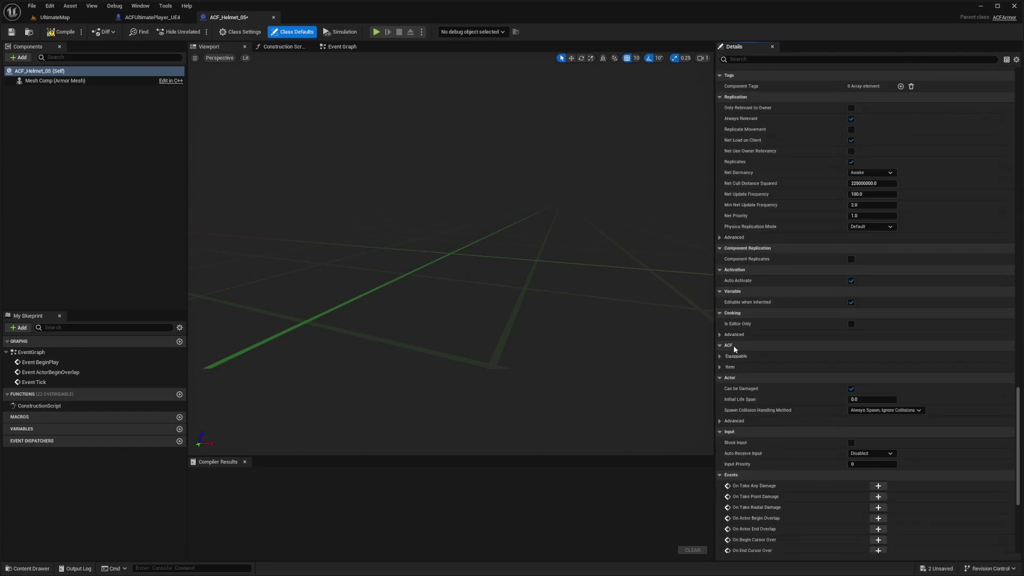
click(720, 367)
click(726, 378)
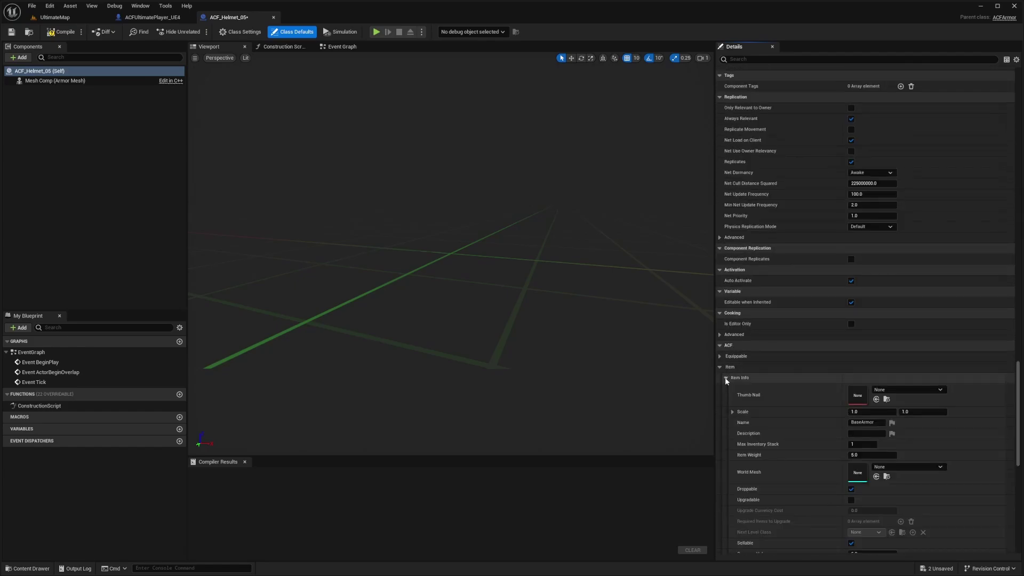
click(719, 357)
scroll(773, 253, down, 4)
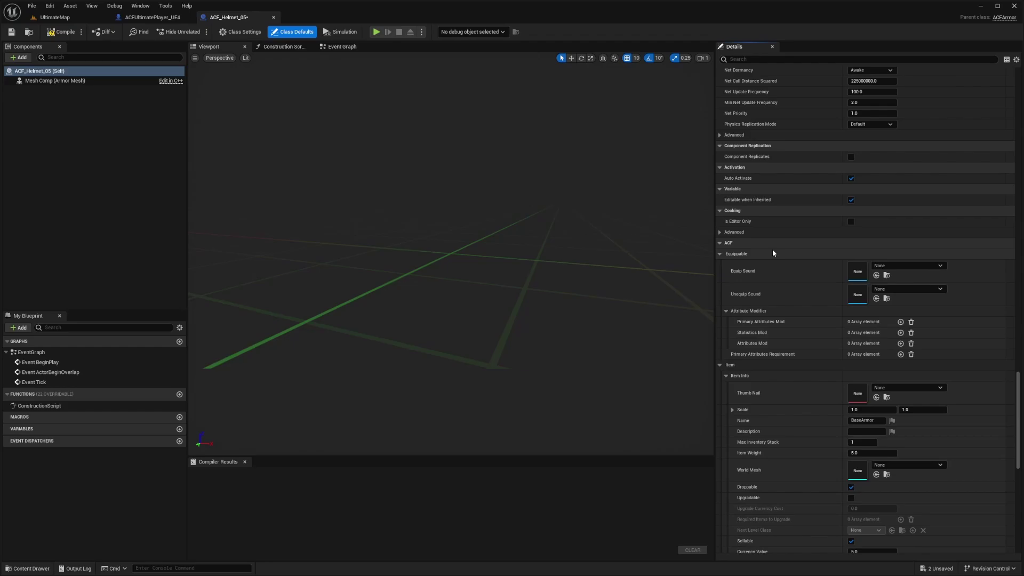
click(891, 267)
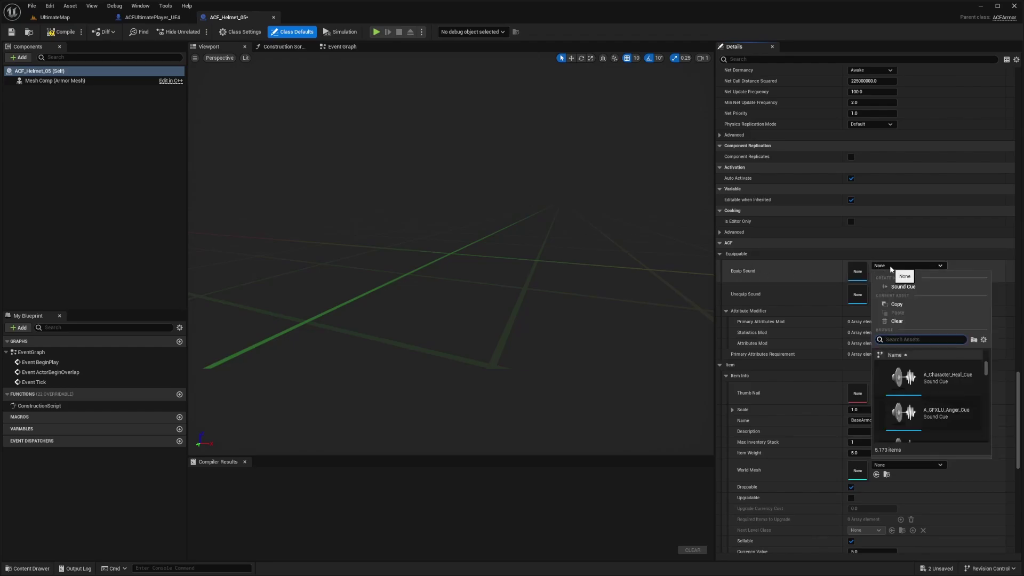
text(armor)
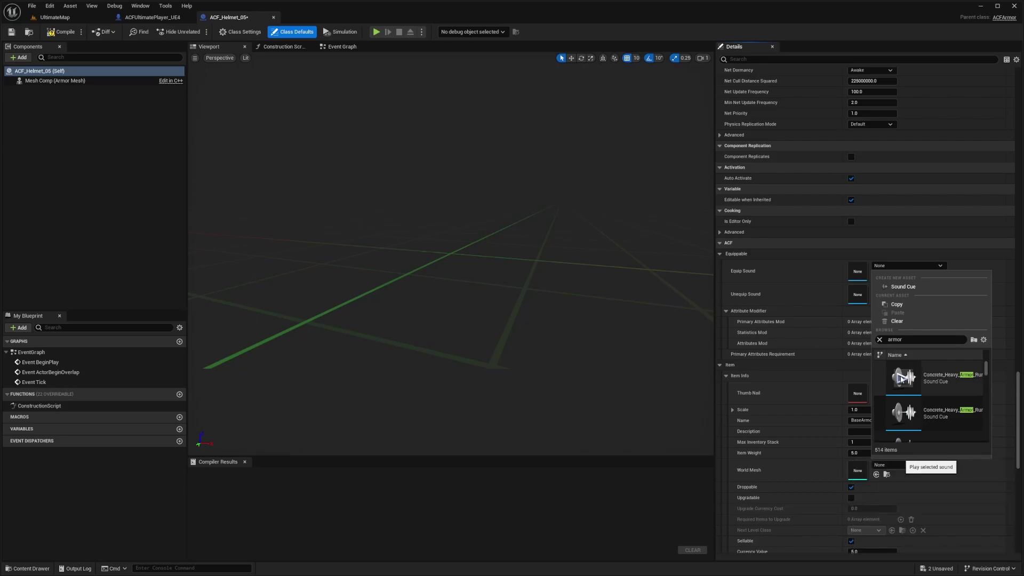
scroll(902, 421, down, 2)
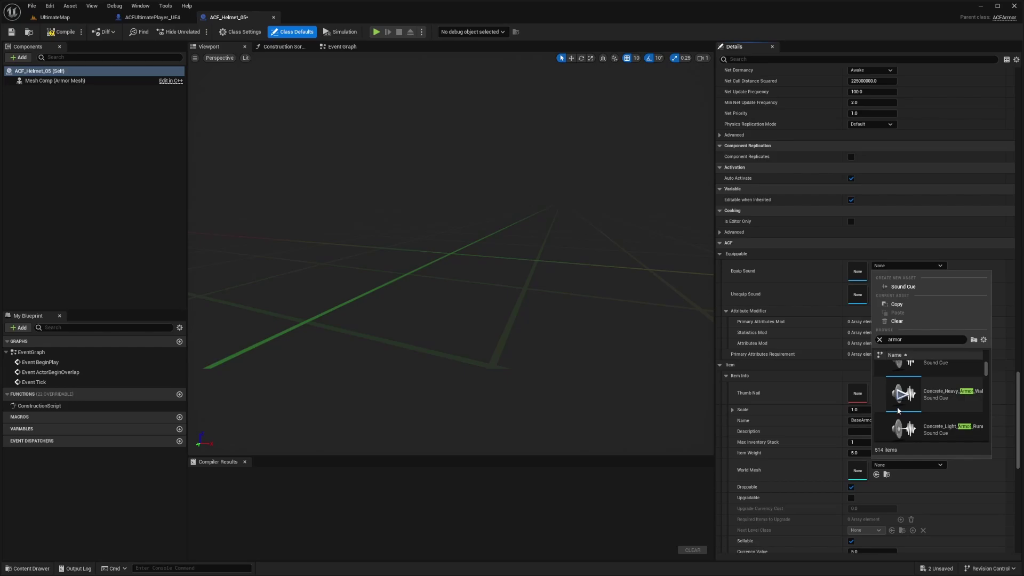
click(907, 429)
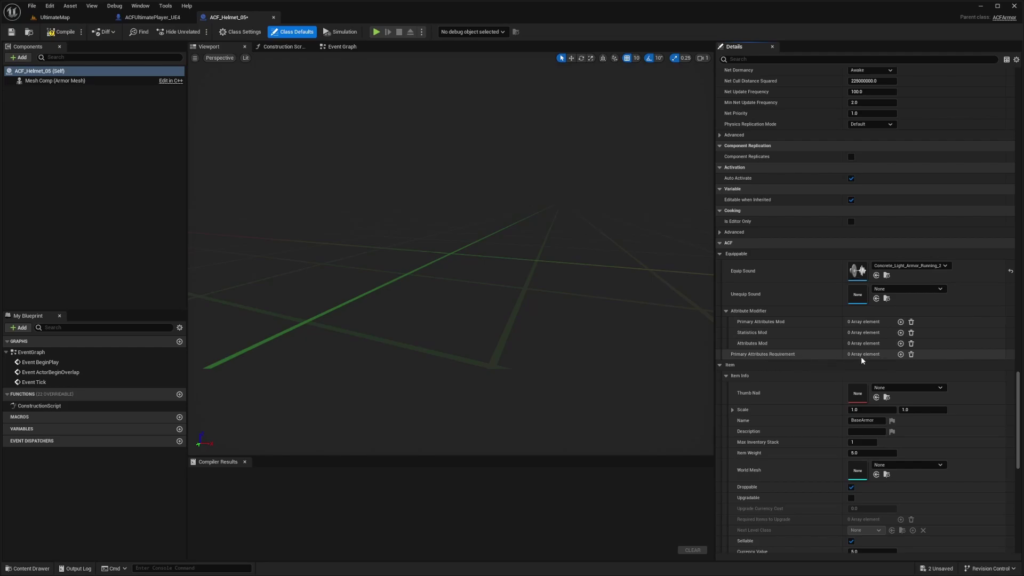
Step: Set the helmet's item name to "Helmet 05" and its description to "HELMET 05"
scroll(862, 357, down, 3)
click(890, 325)
click(890, 324)
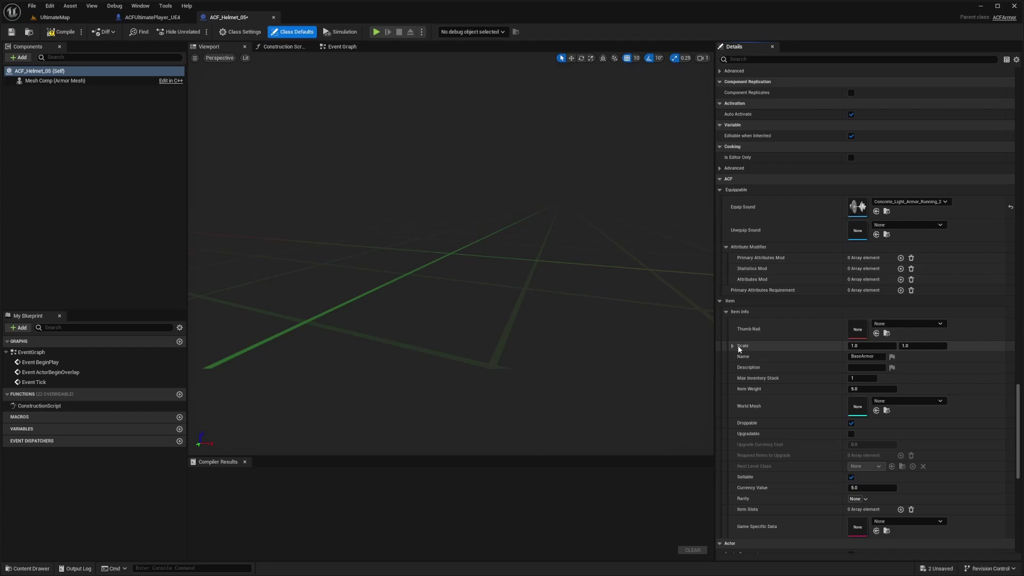
click(874, 356)
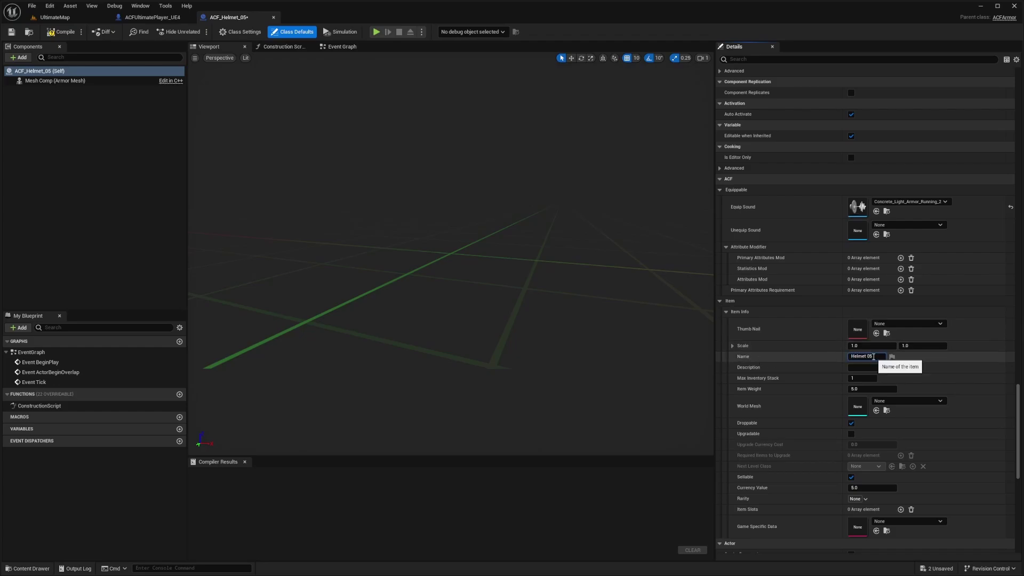
click(868, 367)
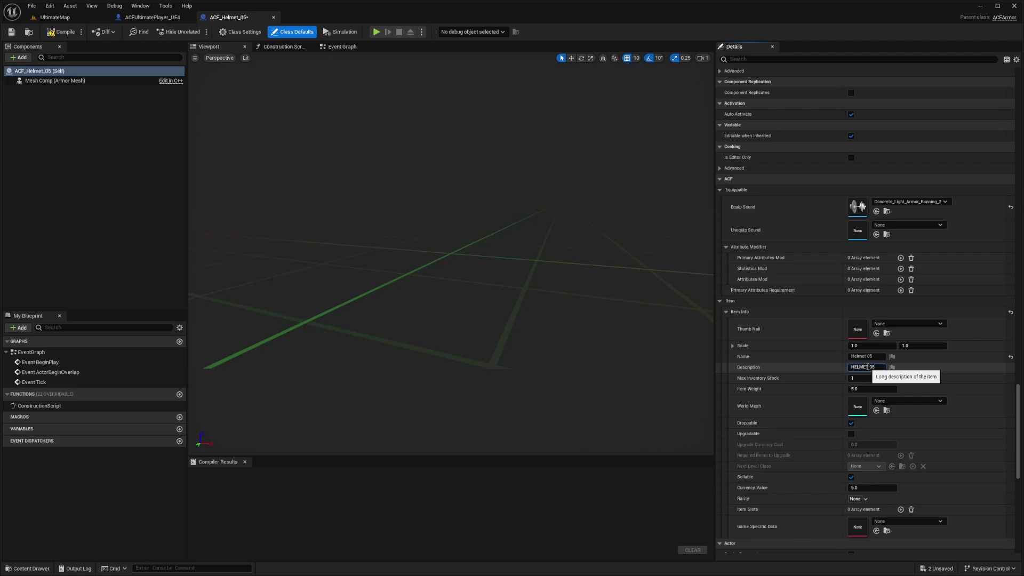
Step: Set the helmet item's World Mesh to Chr_Head_No_Elements_Male_05_Static
click(909, 401)
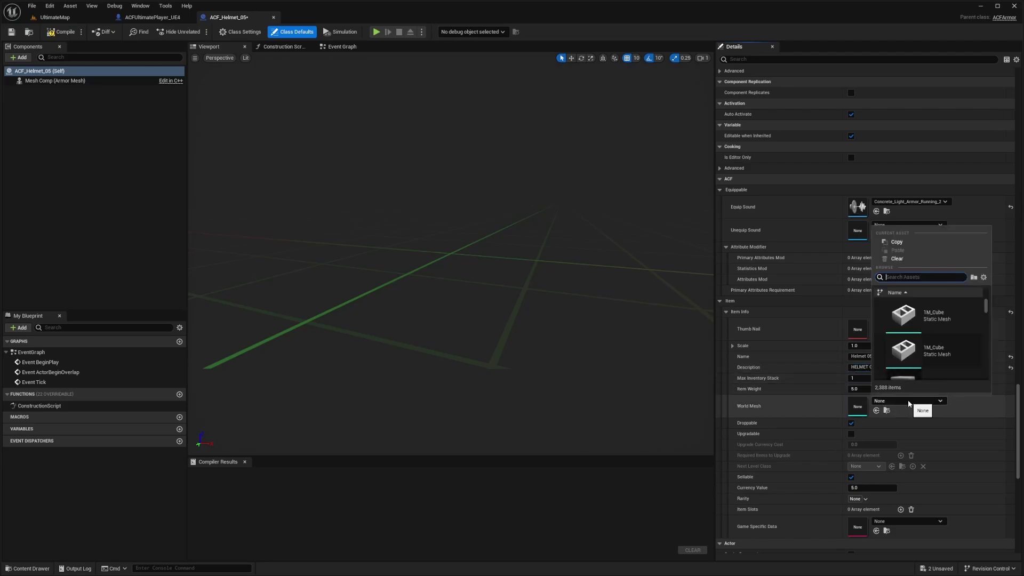
text(Chr_Head_No_Elements_Male_05_Static)
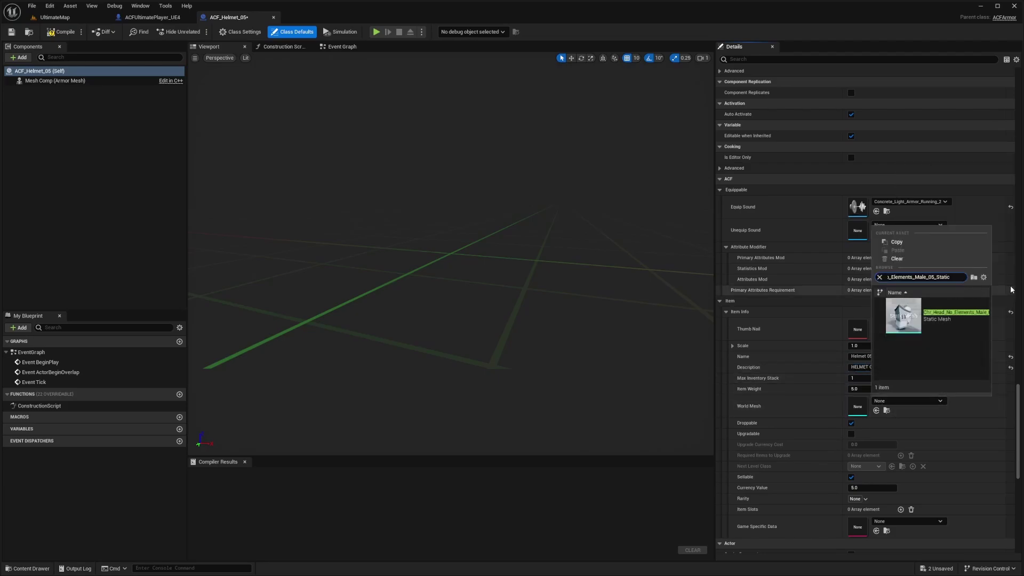
click(907, 319)
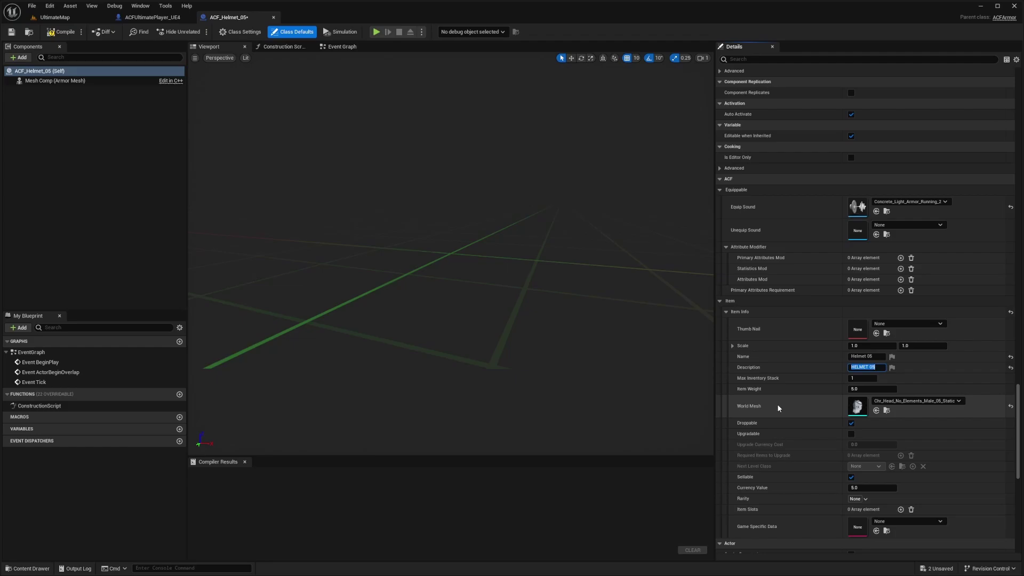
Step: Add an item slot to the helmet, check the player's available equipment slots, and assign the ItemSlot.Armor.Helmet tag
scroll(799, 455, down, 2)
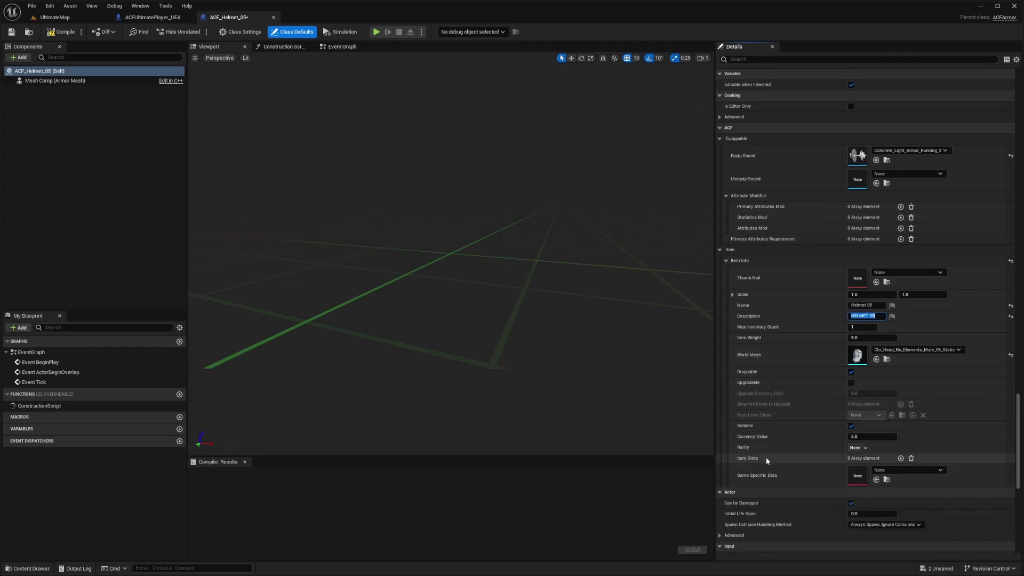
click(901, 458)
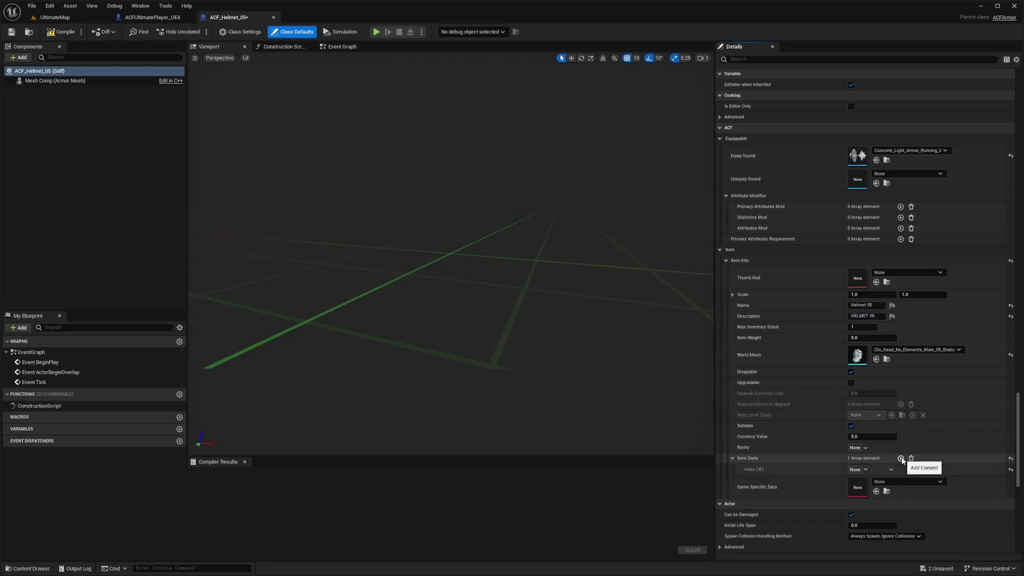
click(155, 20)
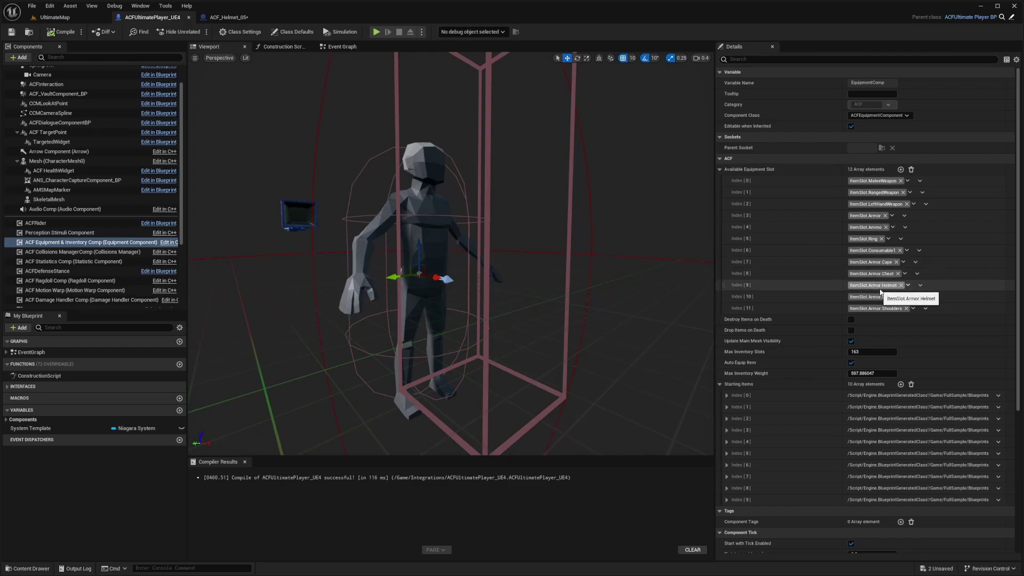
click(242, 19)
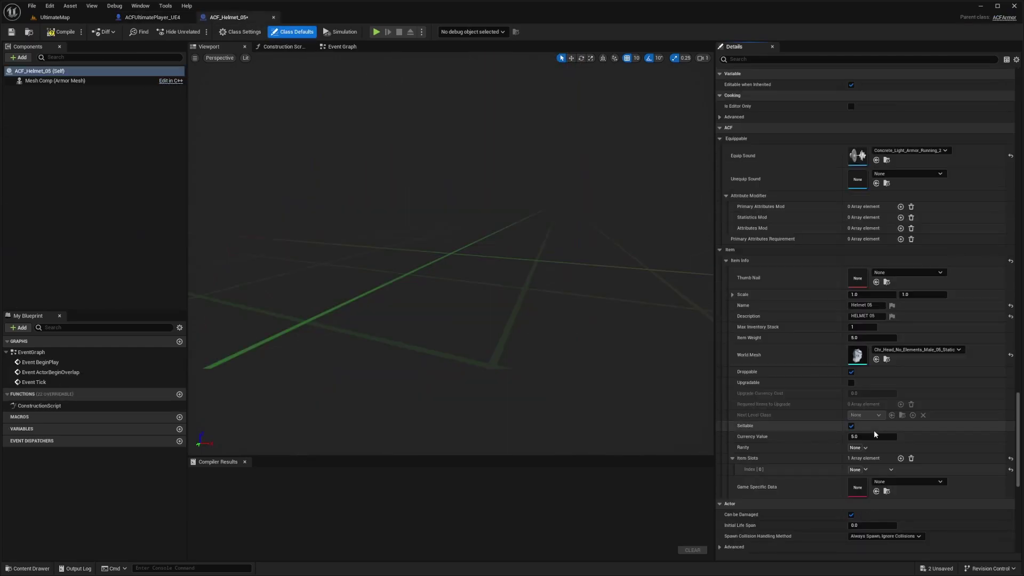
click(866, 447)
text(helmet)
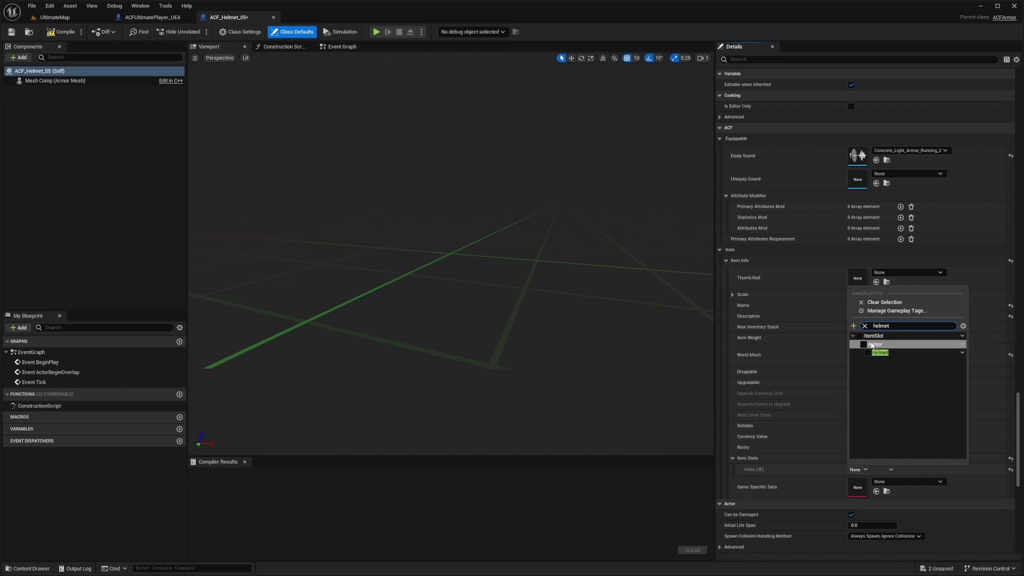
click(868, 353)
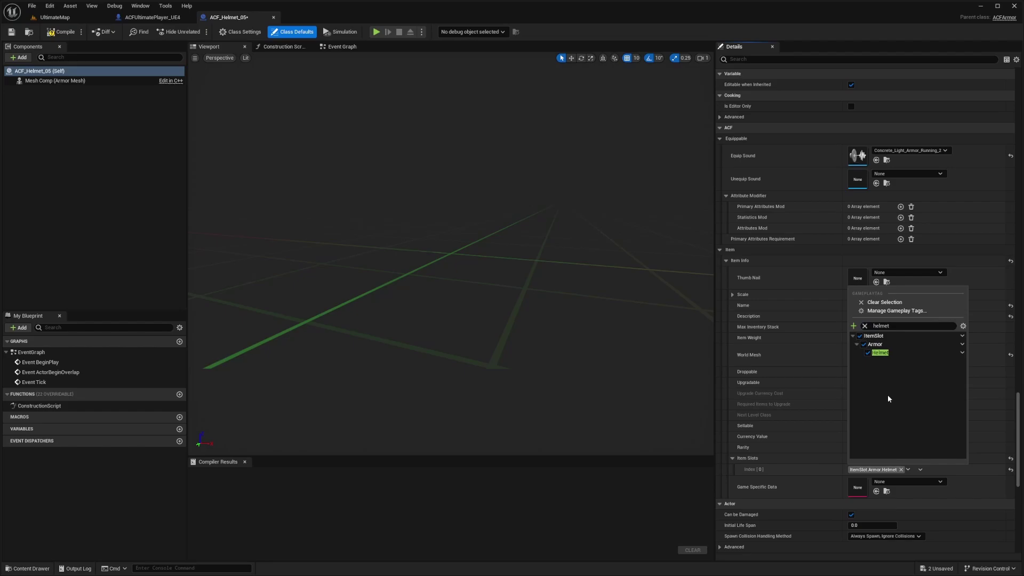
click(676, 383)
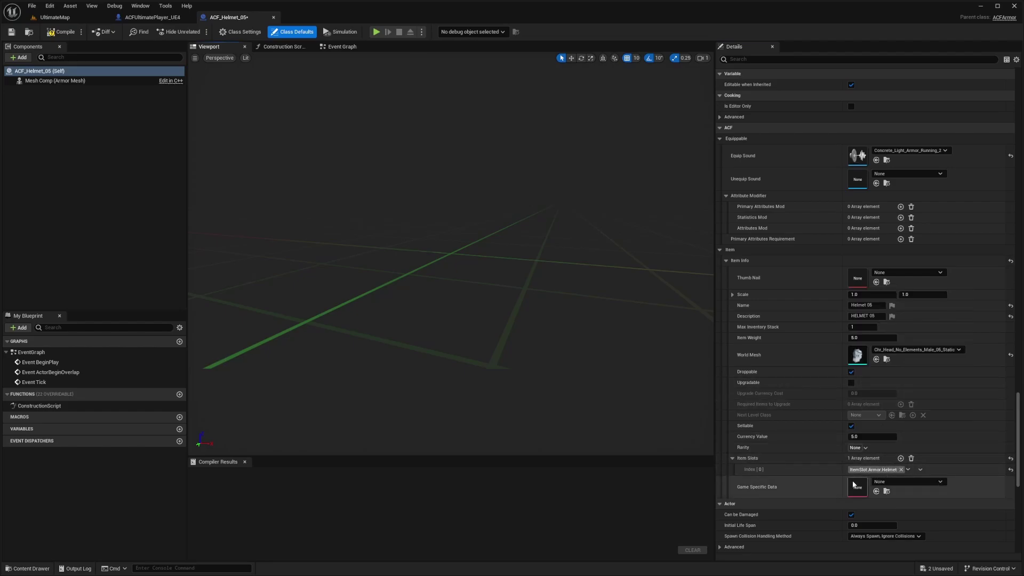
Step: Compile ACF_Helmet_05 and locate its asset in the content folder
scroll(844, 478, down, 5)
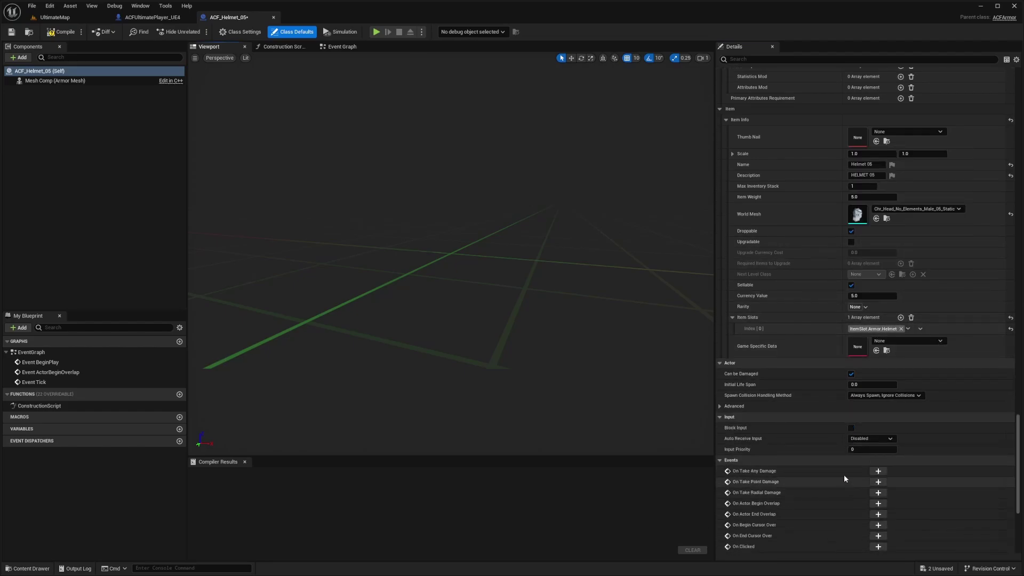
click(61, 32)
key(ctrl+b)
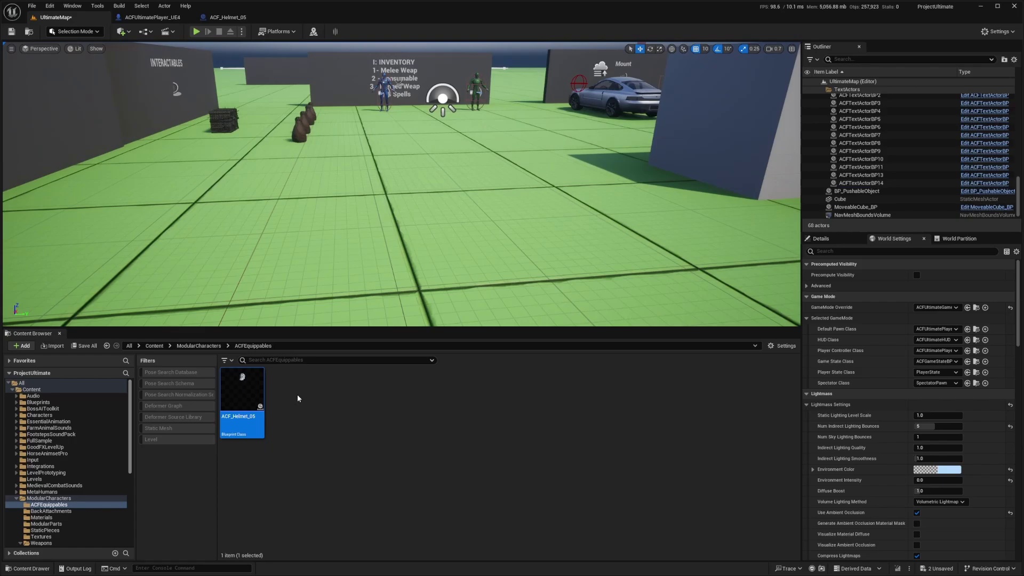
Step: Place ACF_Helmet_05 in the level on the ground and playtest the map in full screen
drag(238, 395, 314, 271)
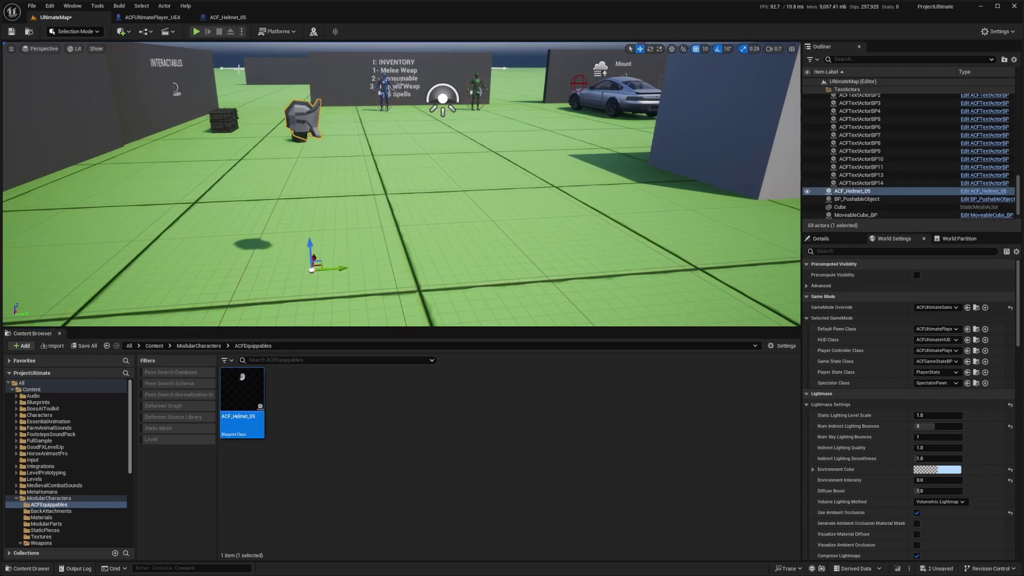
click(196, 32)
key(F11)
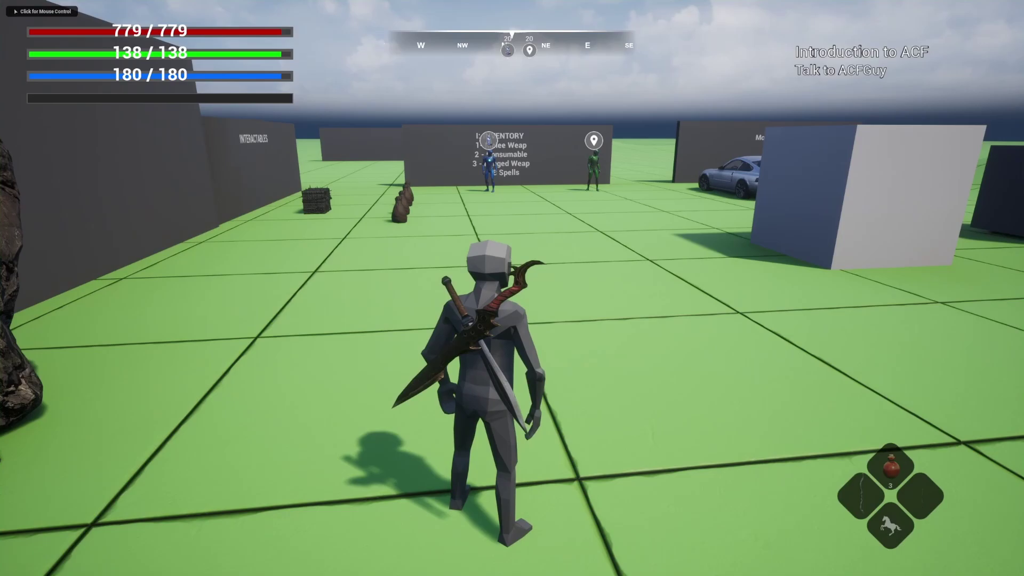
key(w)
key(d)
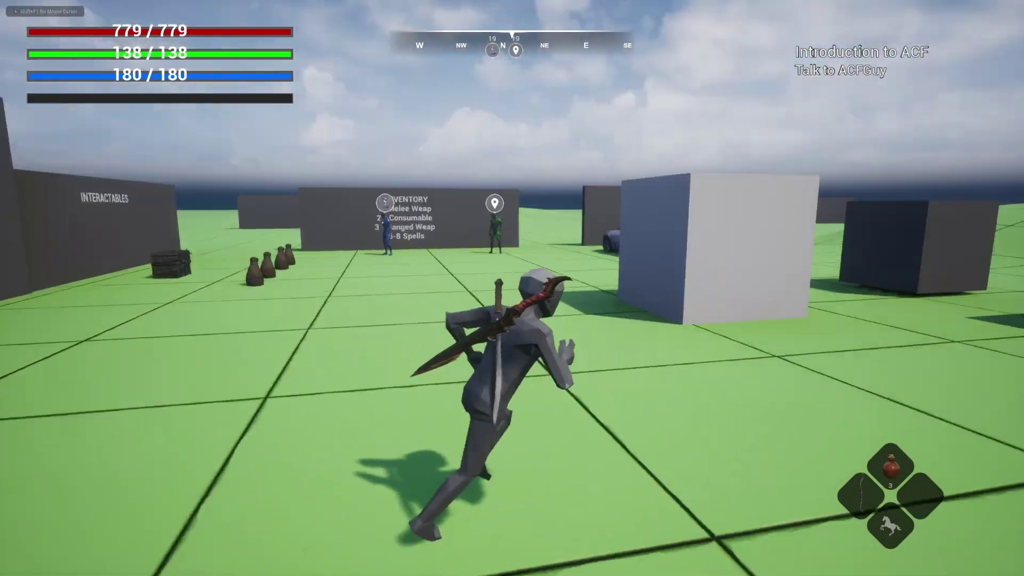
key(Escape)
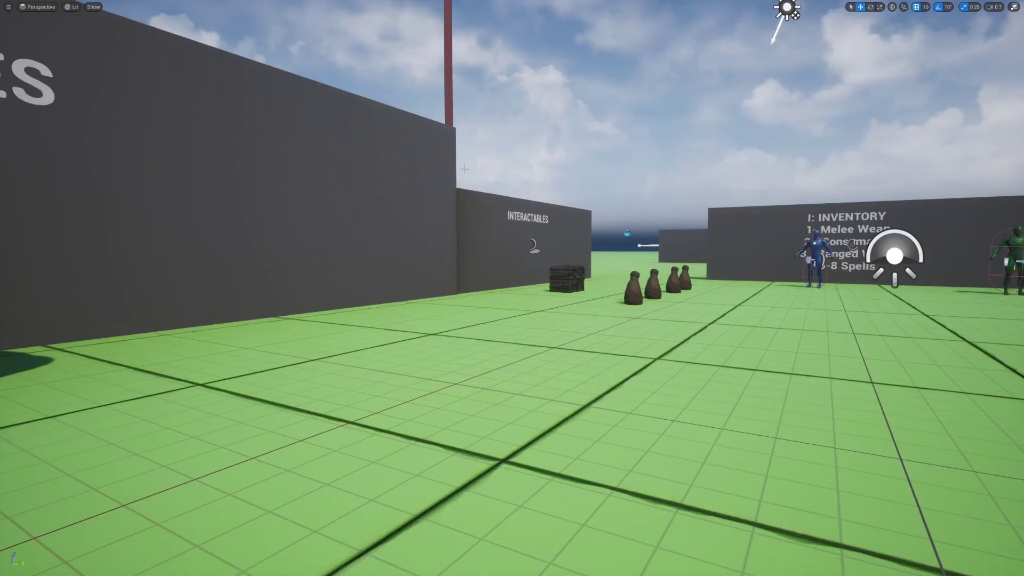
key(F11)
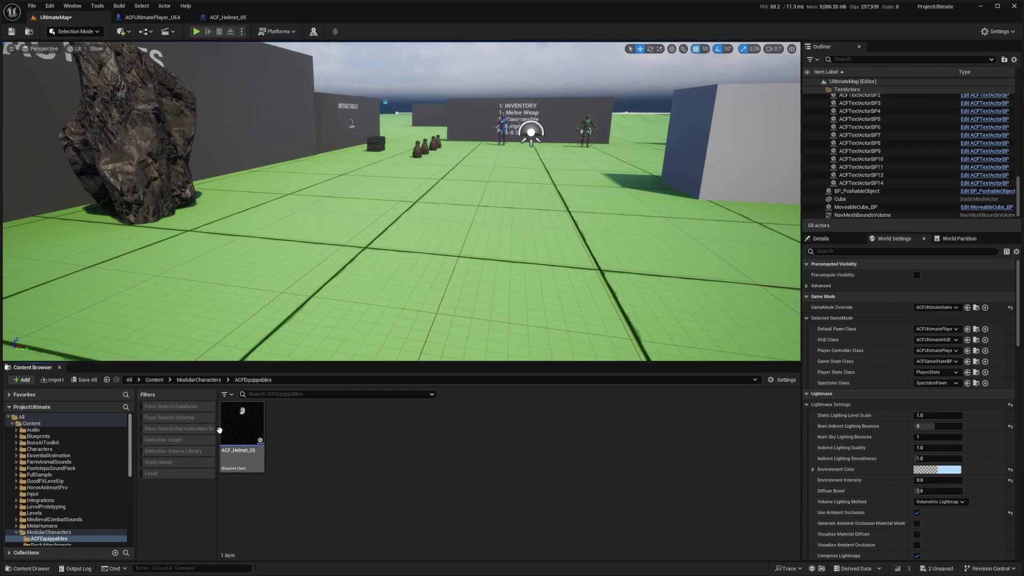
Step: Create a folder named WorldDrop inside ACFEquippables and open it
click(238, 433)
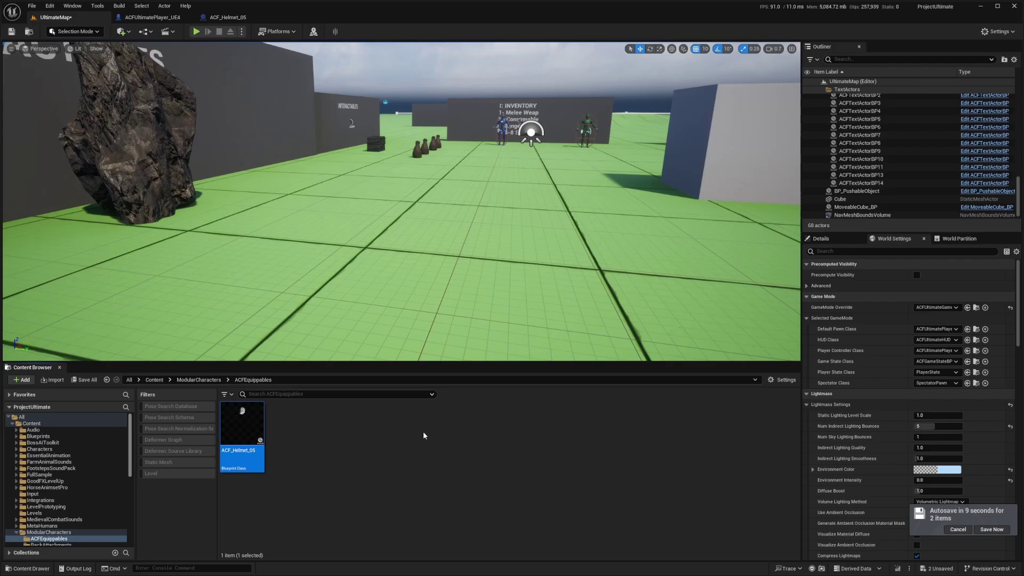
right_click(297, 439)
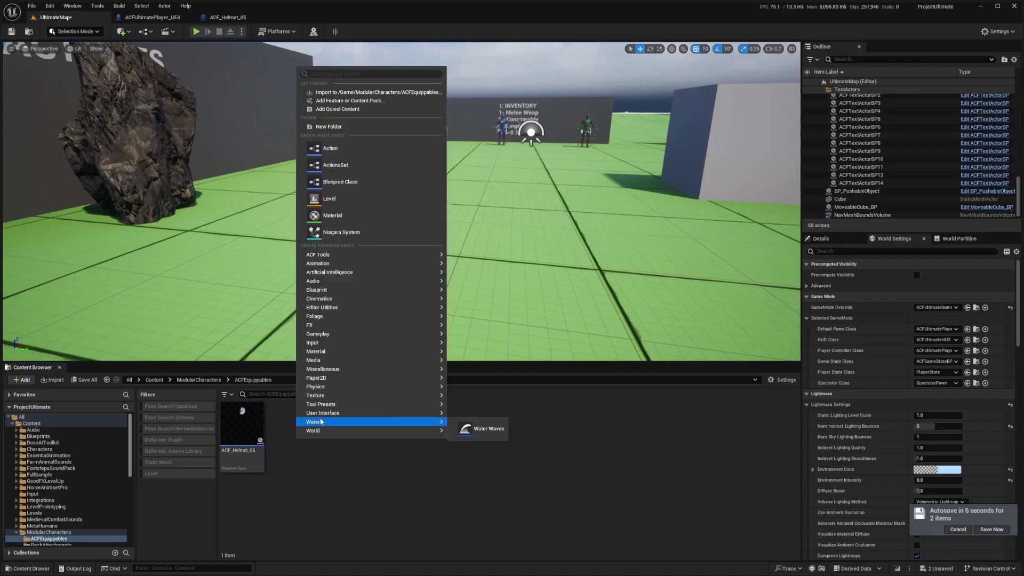
click(329, 127)
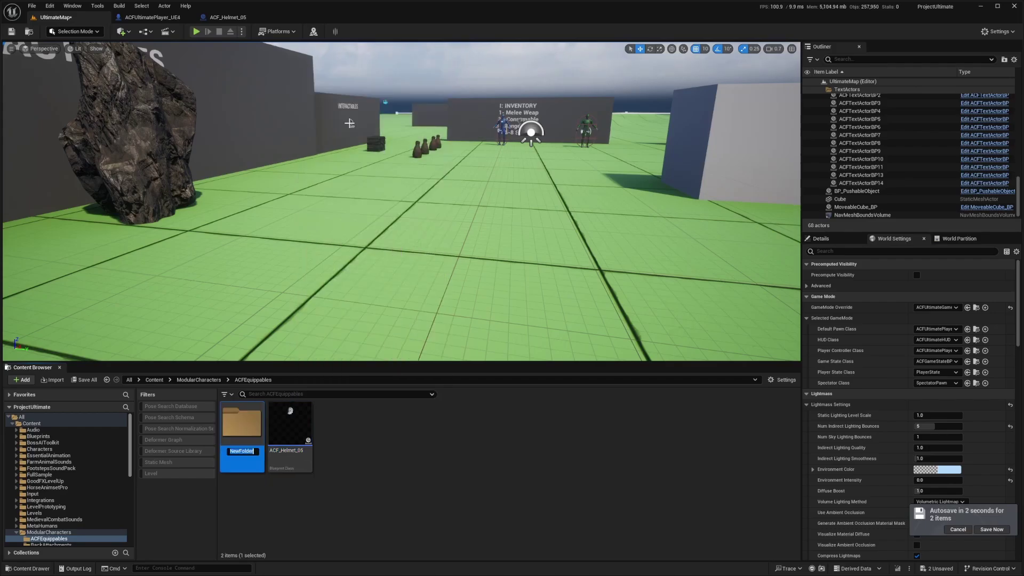
text(WorldDrop)
key(Return)
double_click(257, 431)
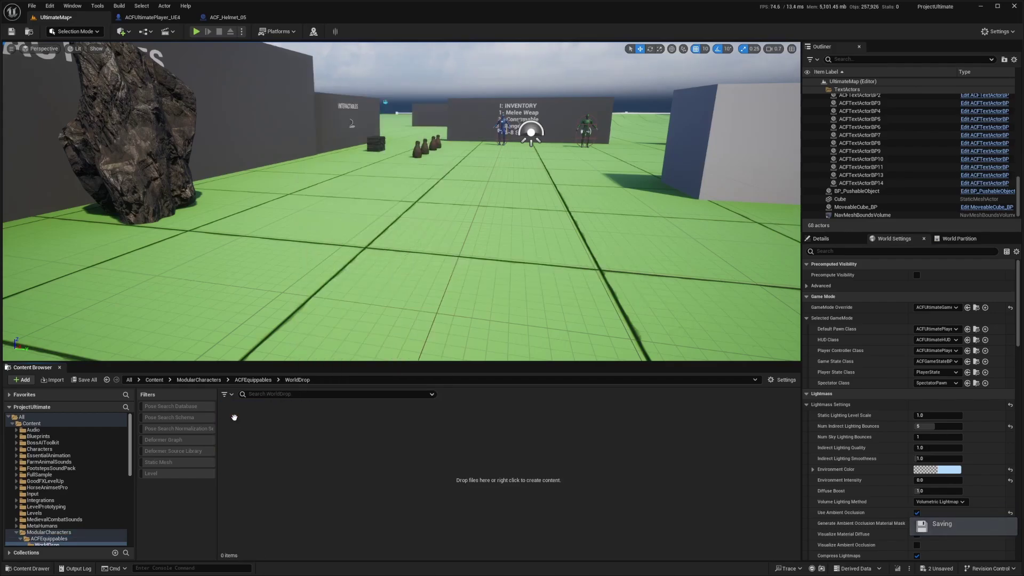
Step: Create a blueprint class based on ACFWorldItemBP in the WorldDrop folder and name it Helmet_05_Drop
right_click(257, 431)
click(295, 177)
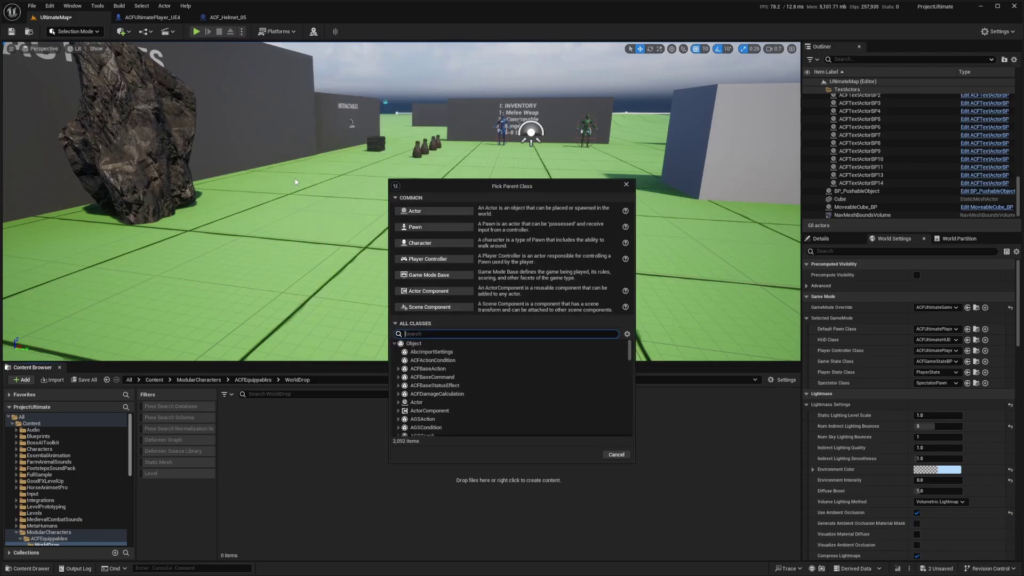
text(ACFworld)
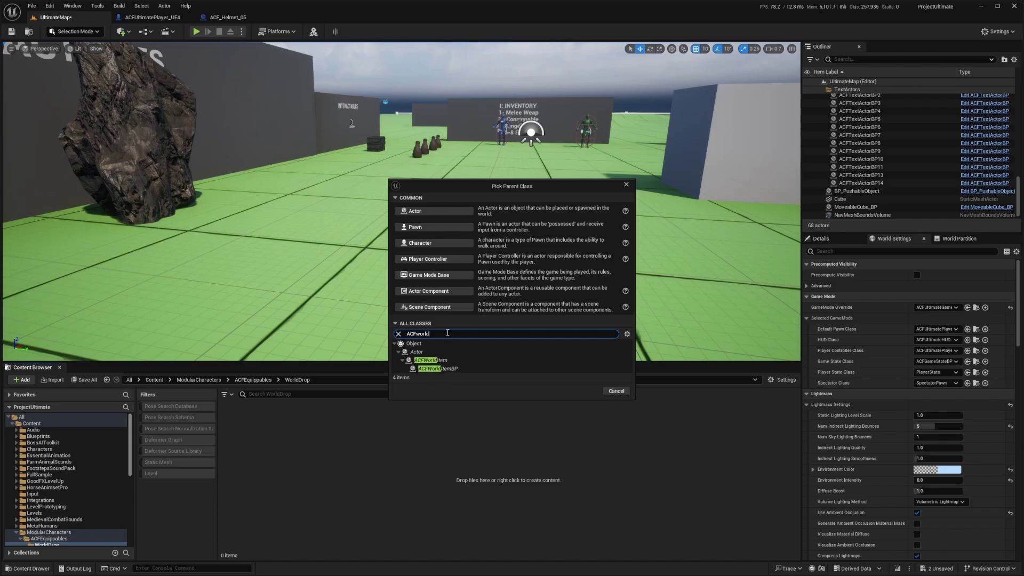
click(454, 368)
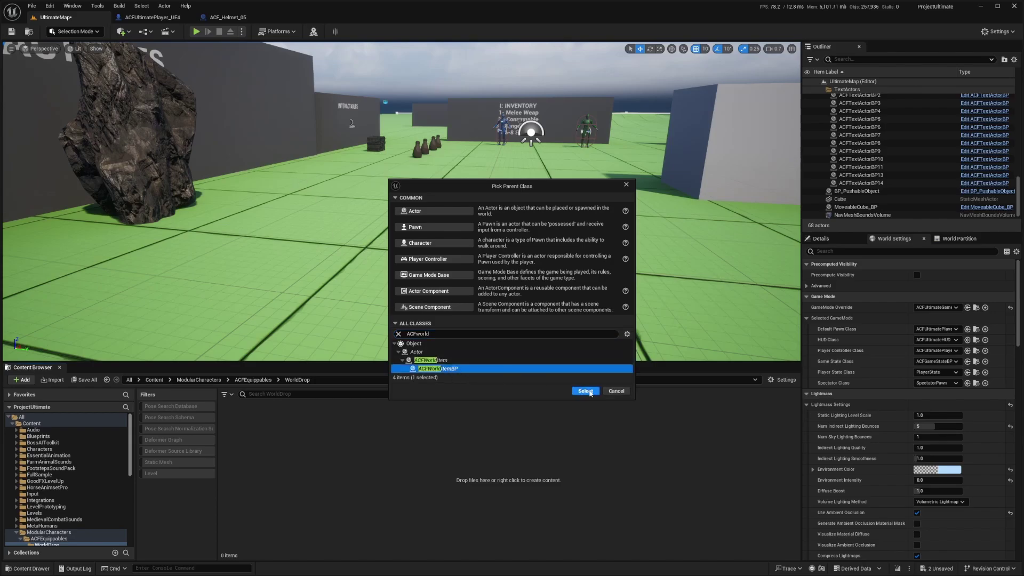
click(586, 391)
text(H)
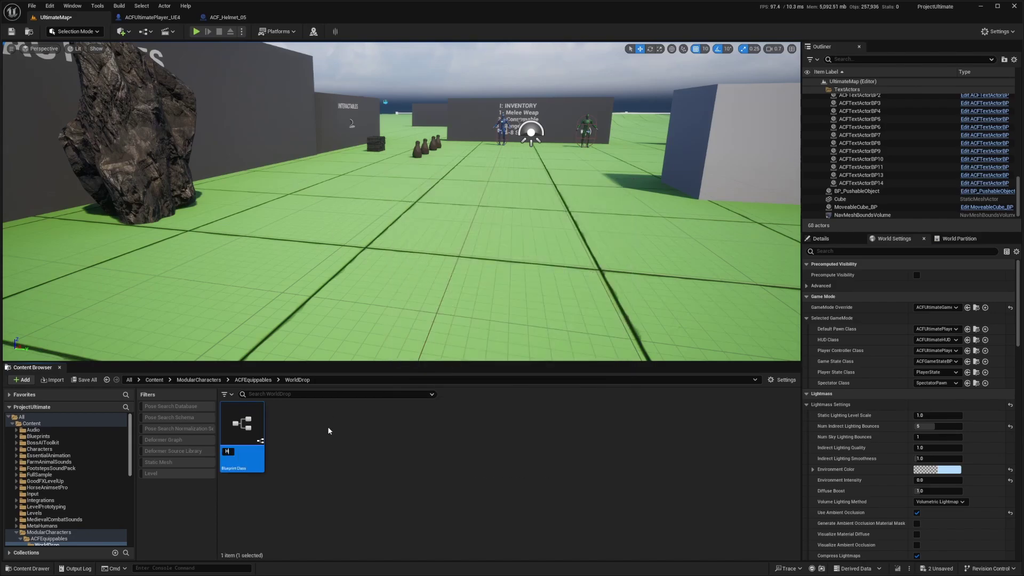
text(elmet_05_Drop)
key(Return)
Step: Open Helmet_05_Drop and set its static mesh to Chr_Head_No_Elements_Male_05_Static
double_click(243, 435)
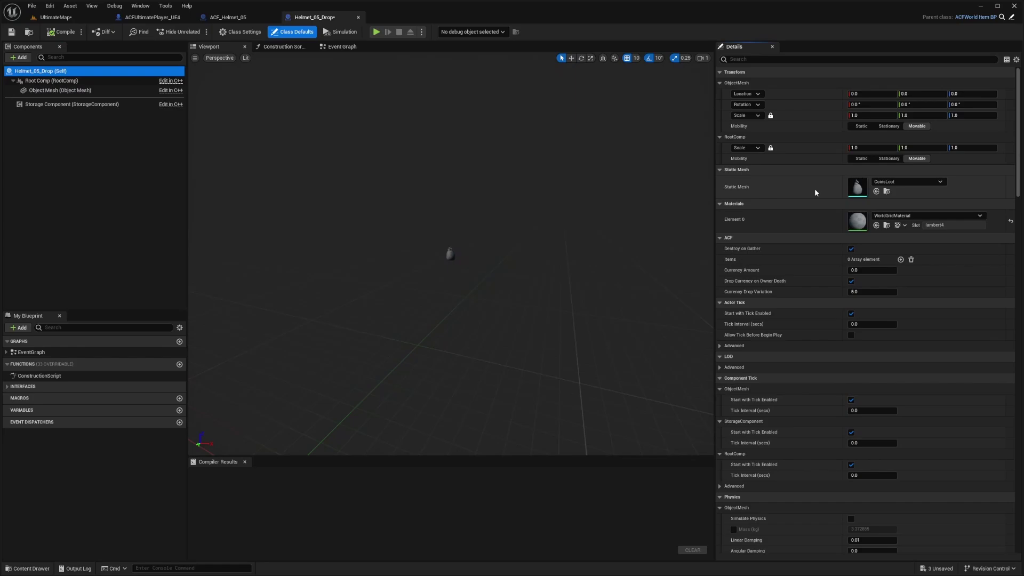
click(909, 181)
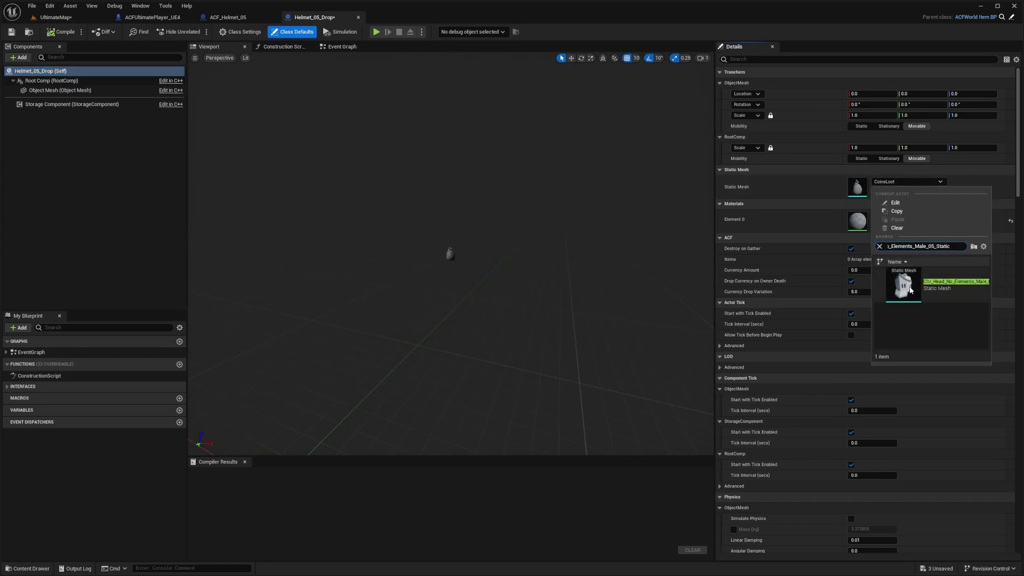
click(903, 281)
Step: Raise the drop's Object Mesh to a Z location of 20 above the ground and compile the blueprint
right_drag(518, 195, 480, 191)
key(w)
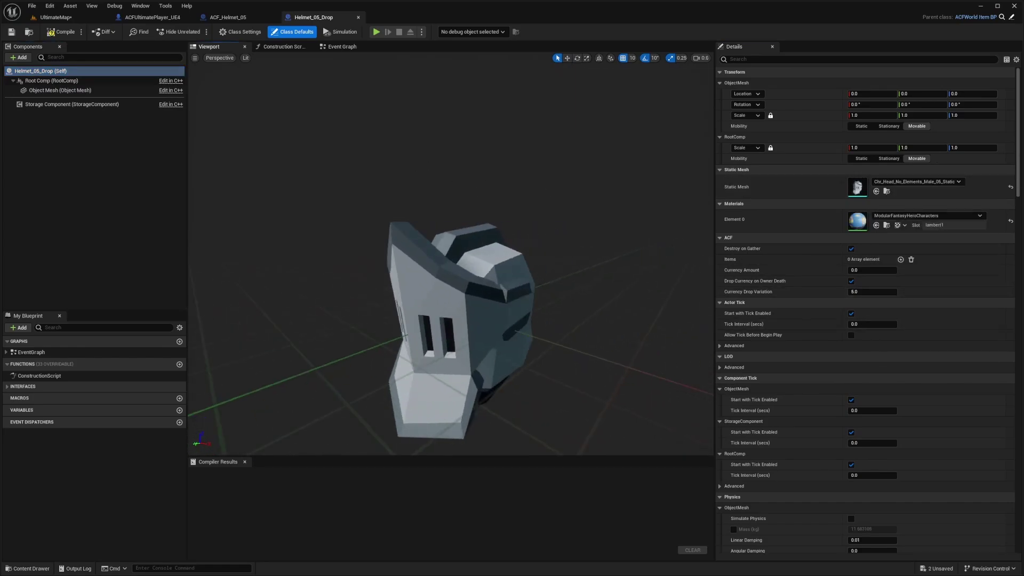
scroll(450, 250, down, 3)
click(451, 266)
drag(452, 252, 448, 205)
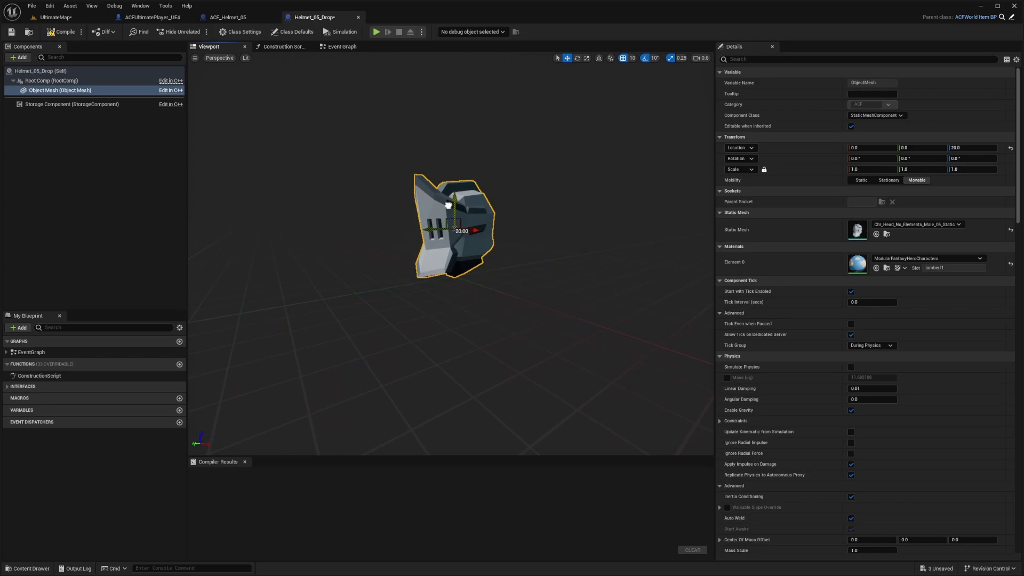
key(a)
right_drag(448, 205, 577, 205)
key(w)
scroll(544, 204, down, 1)
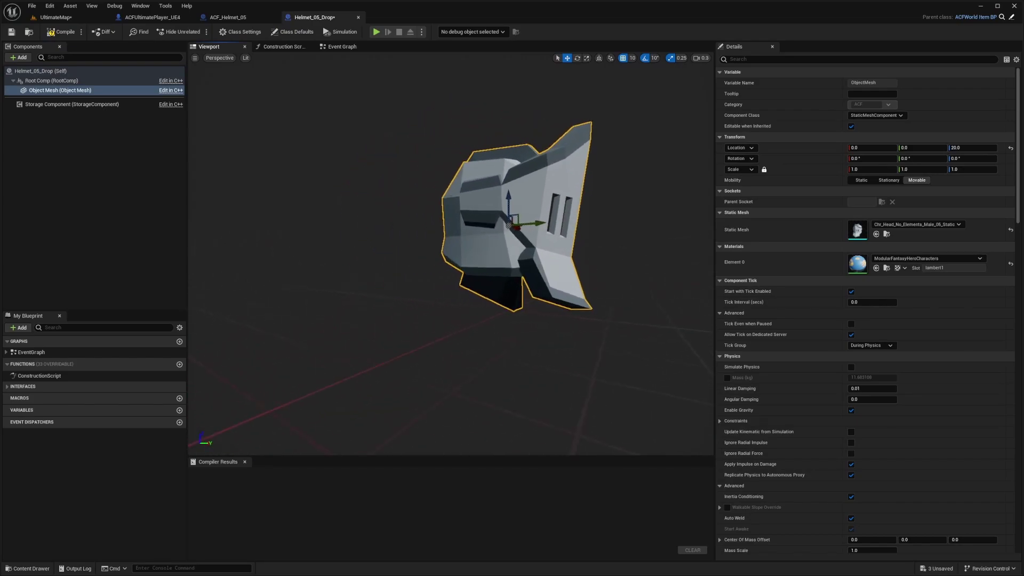
right_drag(435, 243, 443, 242)
key(s)
click(61, 31)
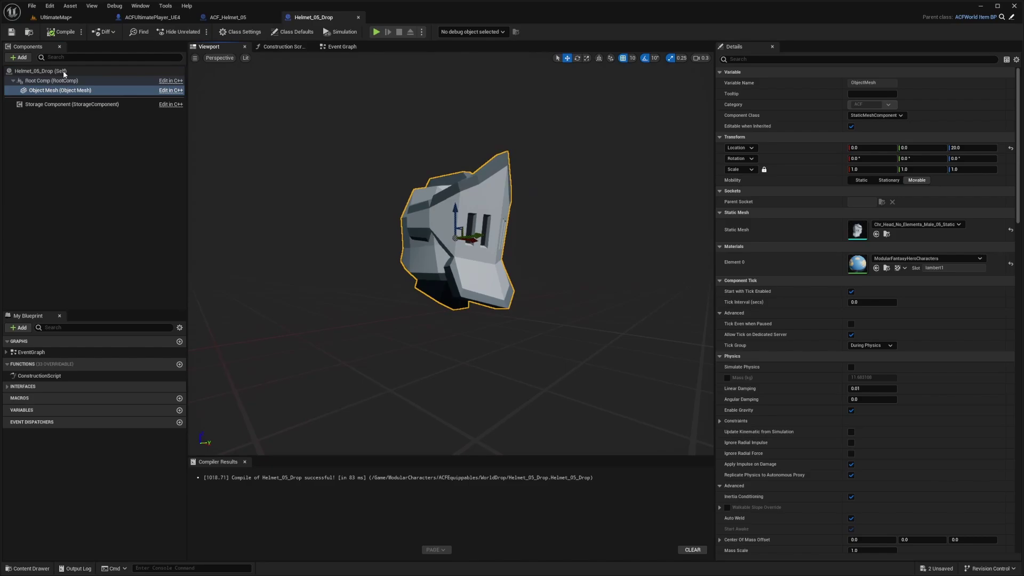
Step: Add one entry to the Items array of the drop's Storage Component and expand it
click(90, 105)
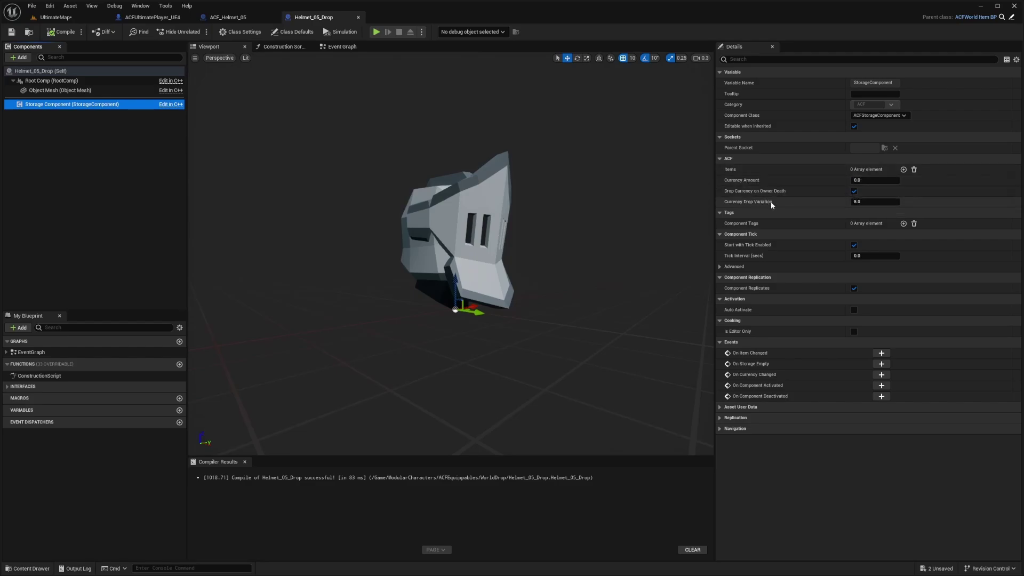
click(737, 172)
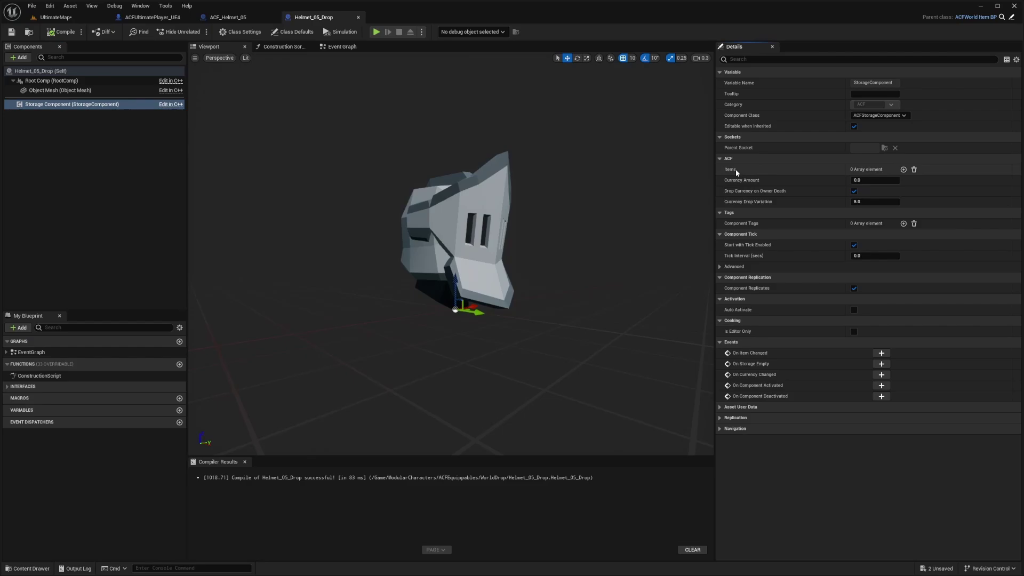
click(903, 170)
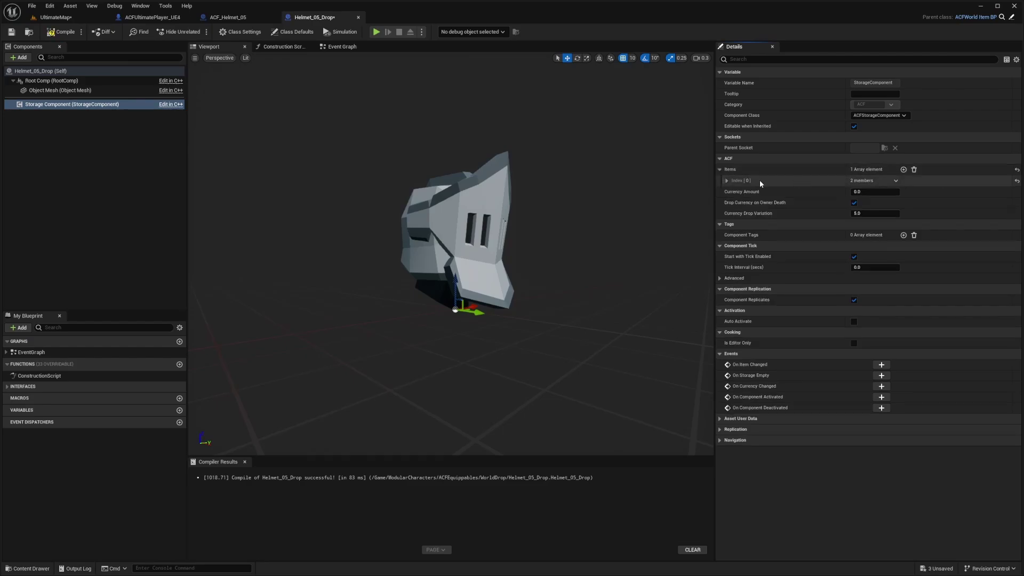
click(726, 180)
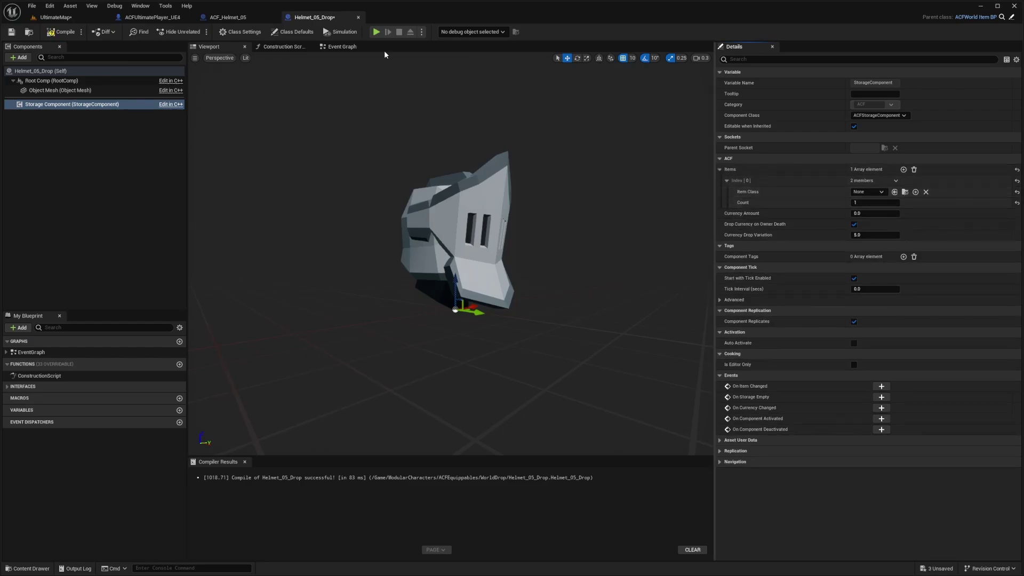
Step: Set the storage entry's Item Class to ACF_Helmet_05, compile Helmet_05_Drop and save it
click(227, 18)
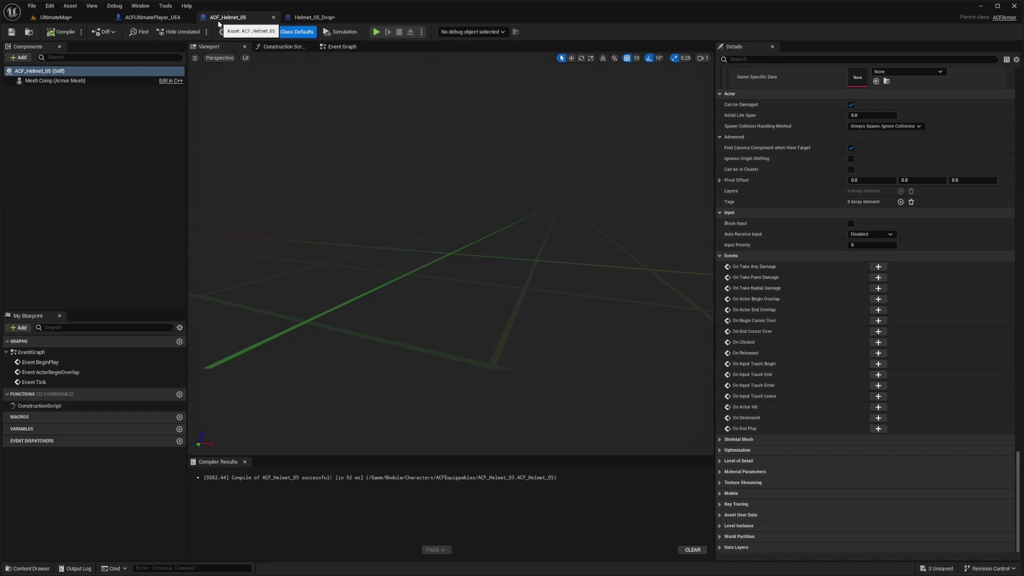
click(313, 17)
click(869, 192)
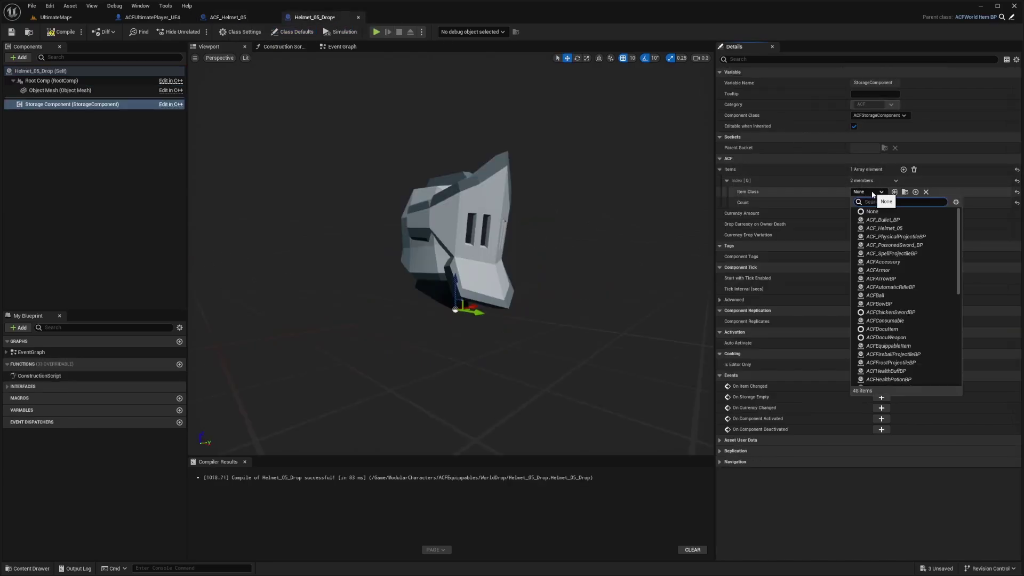
text(acf_)
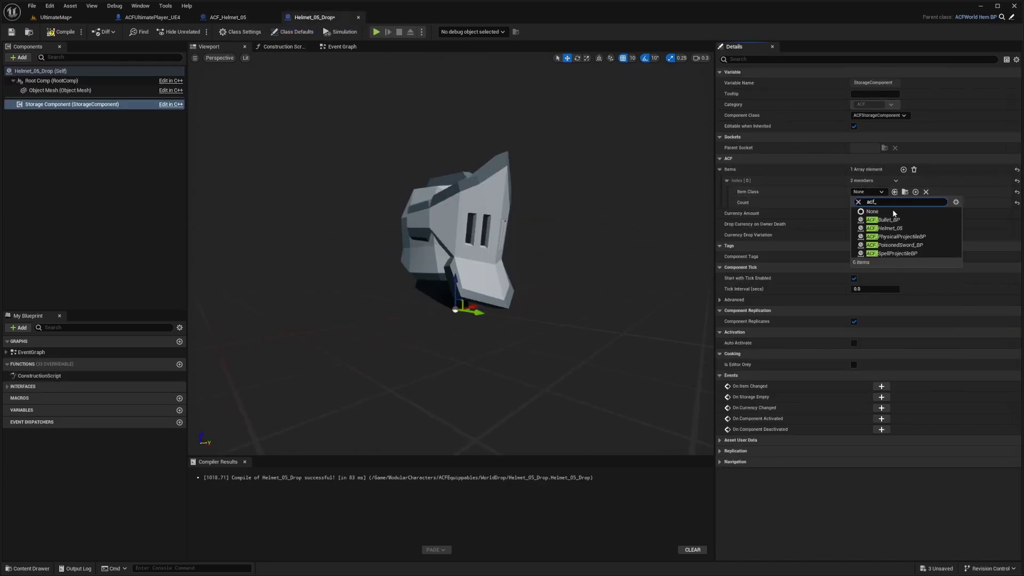
click(886, 229)
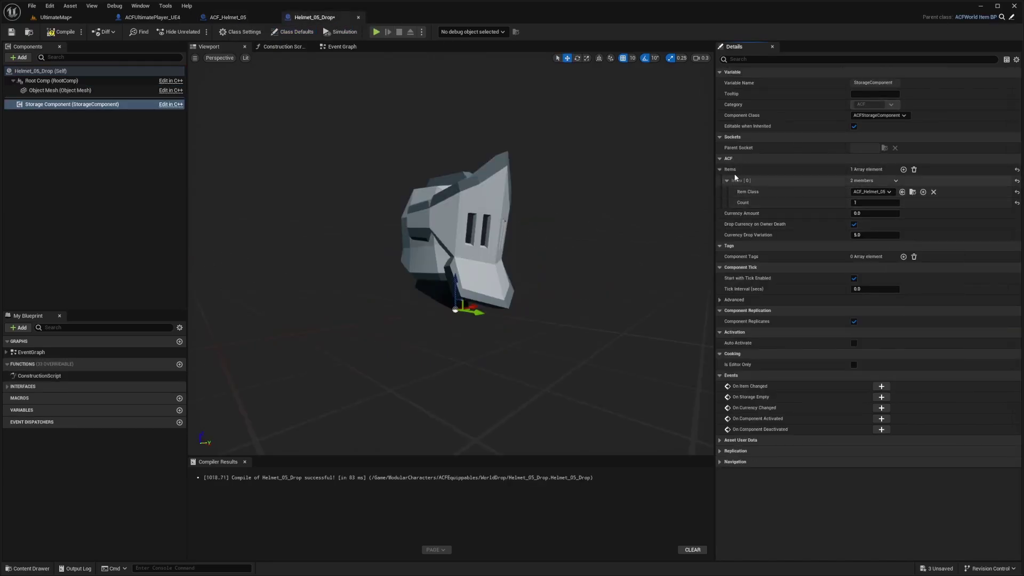
click(63, 32)
key(ctrl+s)
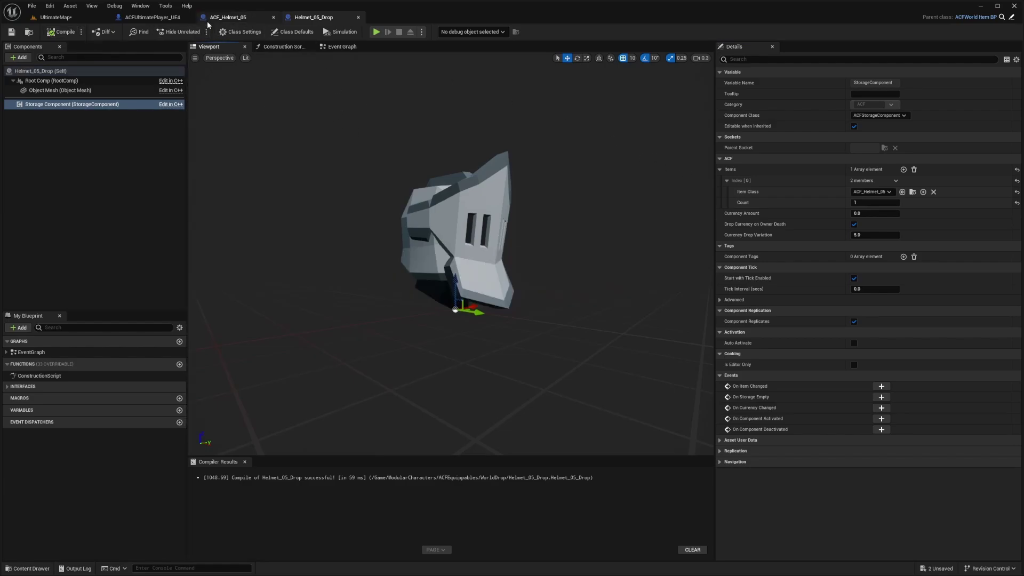
Step: Place Helmet_05_Drop from the WorldDrop folder on the ground in UltimateMap, near the large rock
click(64, 18)
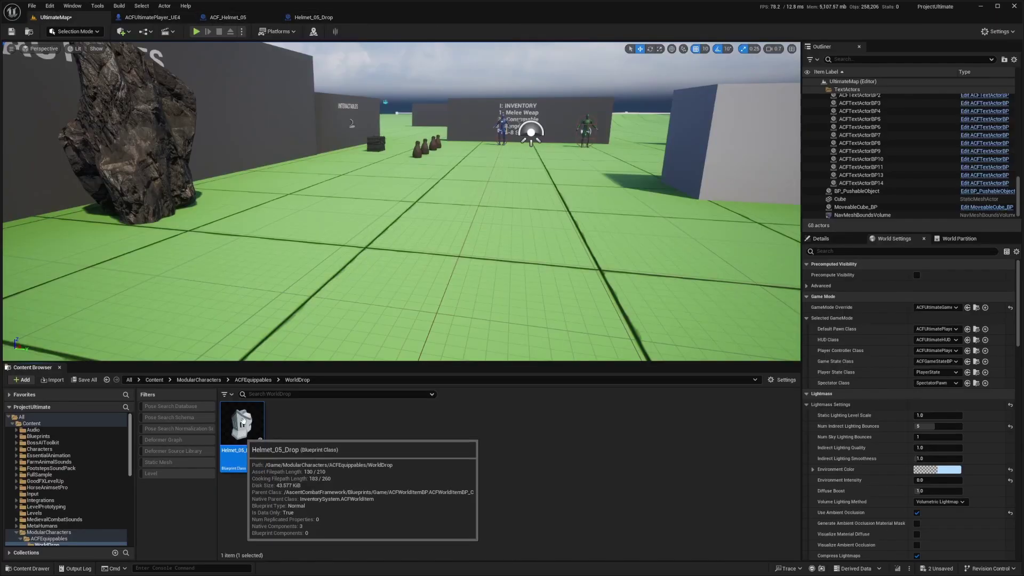
drag(242, 436, 336, 234)
key(e)
Step: Play-test the level by walking to the dropped helmet, picking it up and viewing it on the character, and stop the session
key(alt+p)
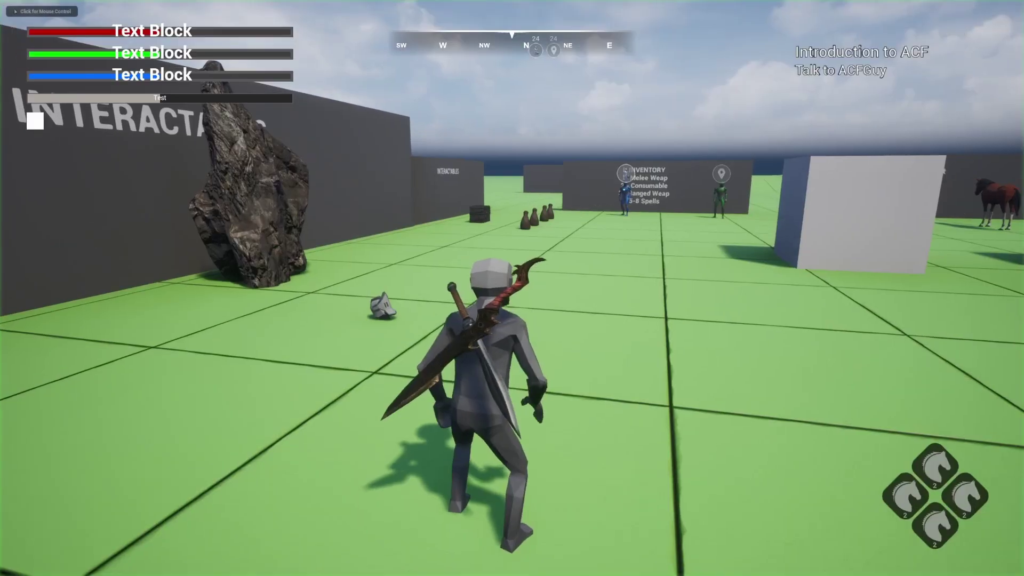
key(w)
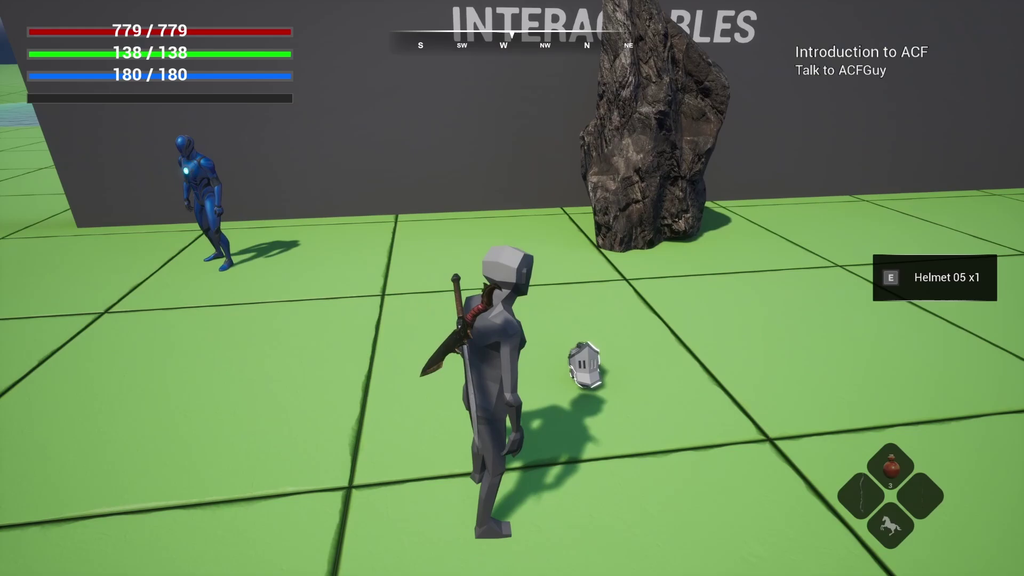
key(e)
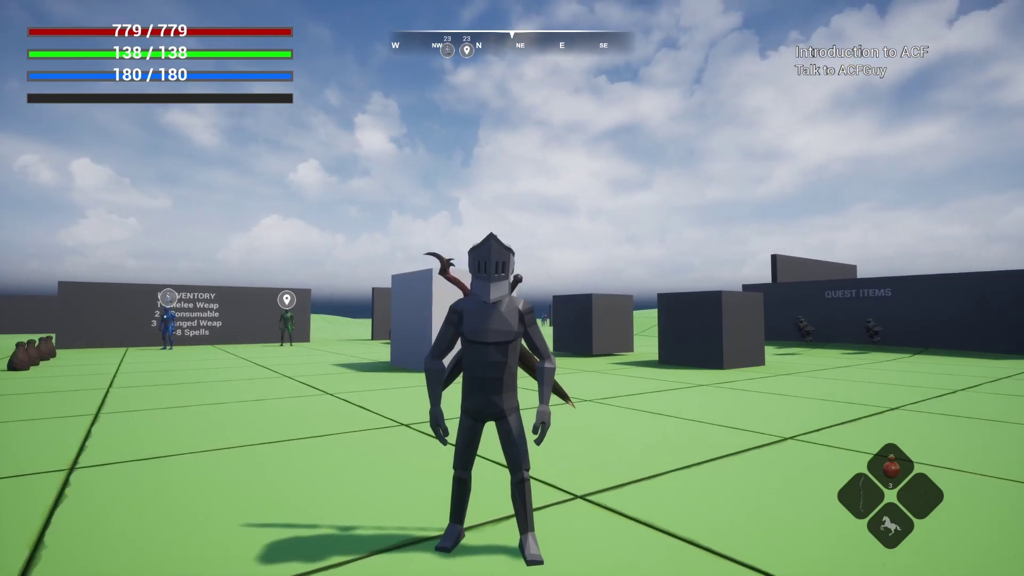
key(d)
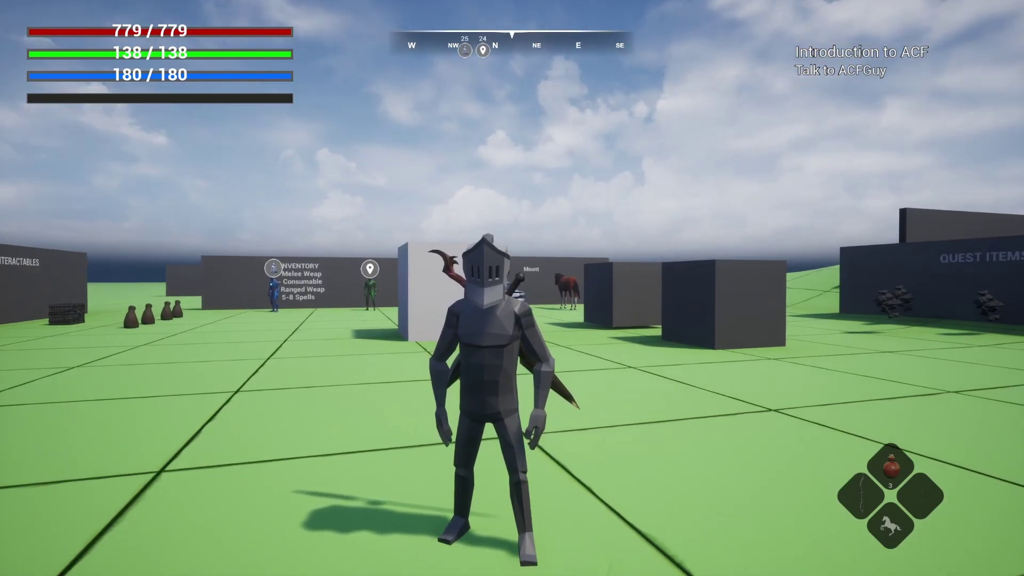
key(Escape)
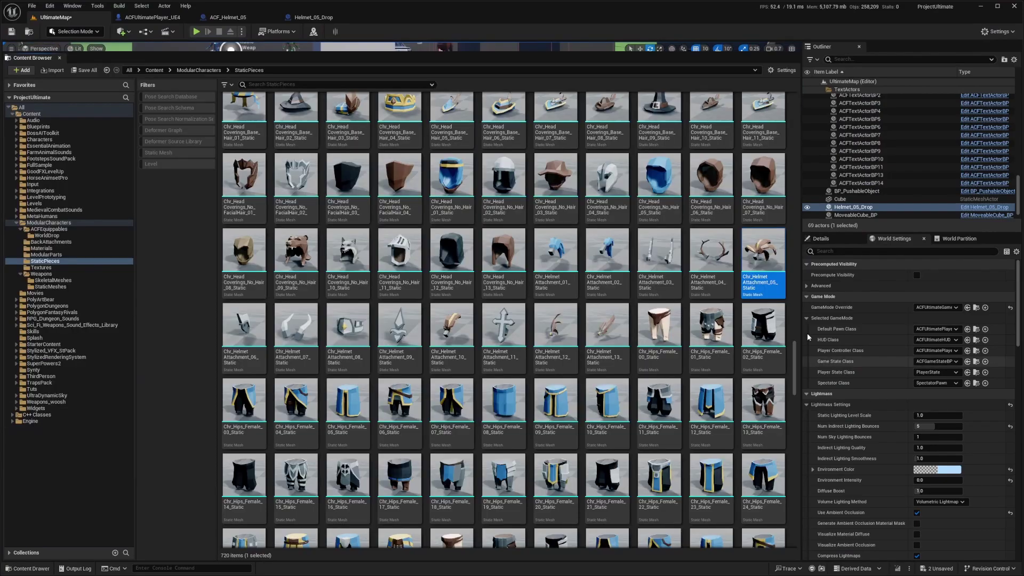
Step: Find Chr_HelmetAttachment_05_Static in the StaticPieces folder, inspect its mesh and close it
key(ctrl+space)
mouse_move(762, 287)
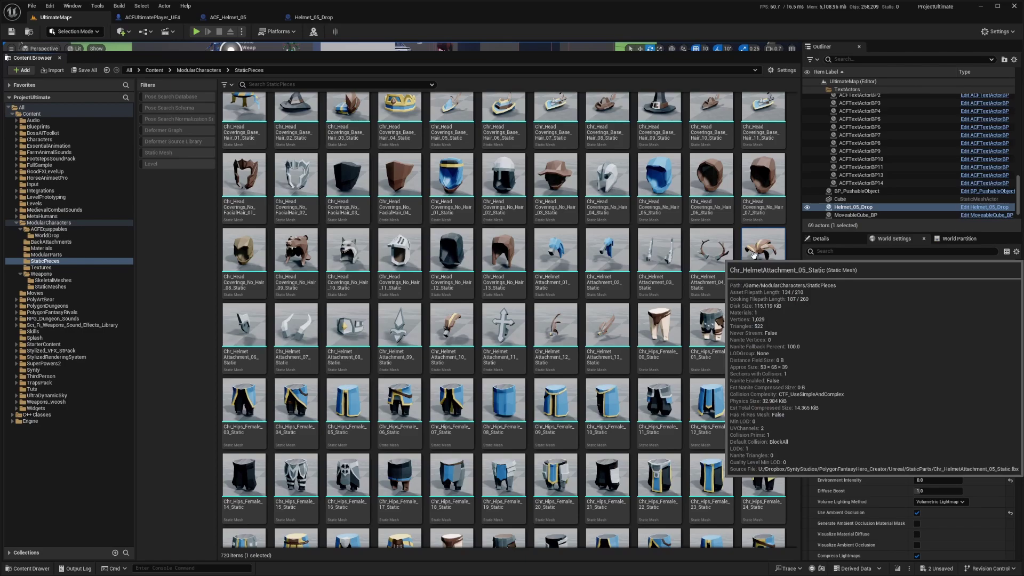
double_click(767, 288)
key(w)
scroll(462, 290, down, 1)
right_drag(507, 290, 462, 290)
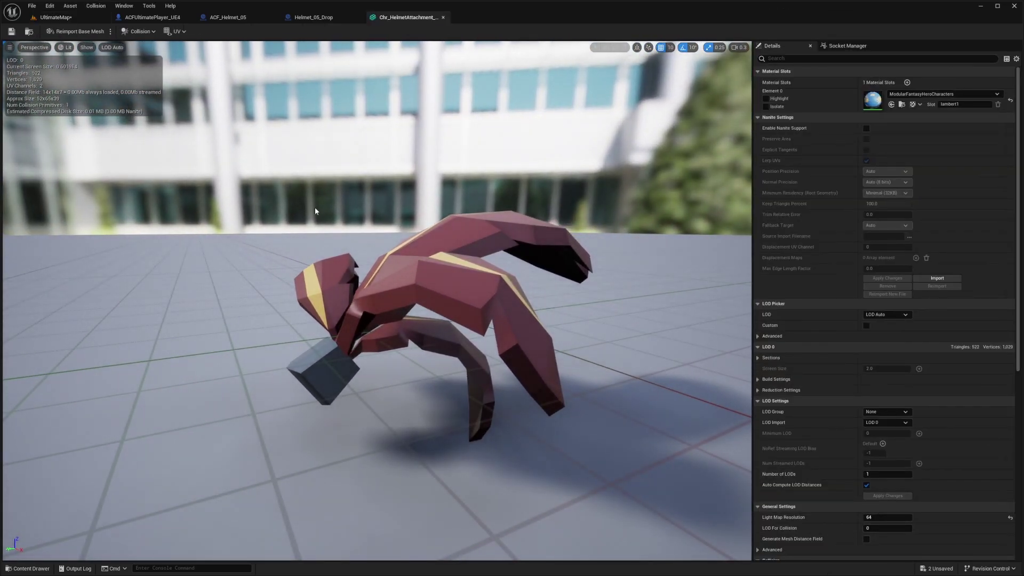
click(444, 17)
Step: Add a new entry to the Available Equipment Slot array of ACFUltimatePlayer_UE4's equipment component and open its tag picker
click(152, 18)
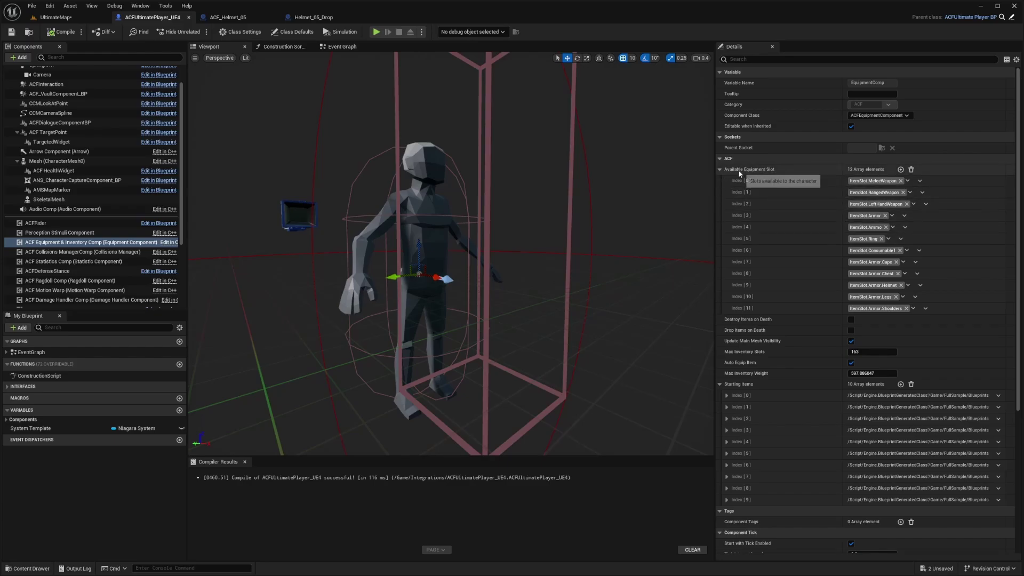
click(901, 170)
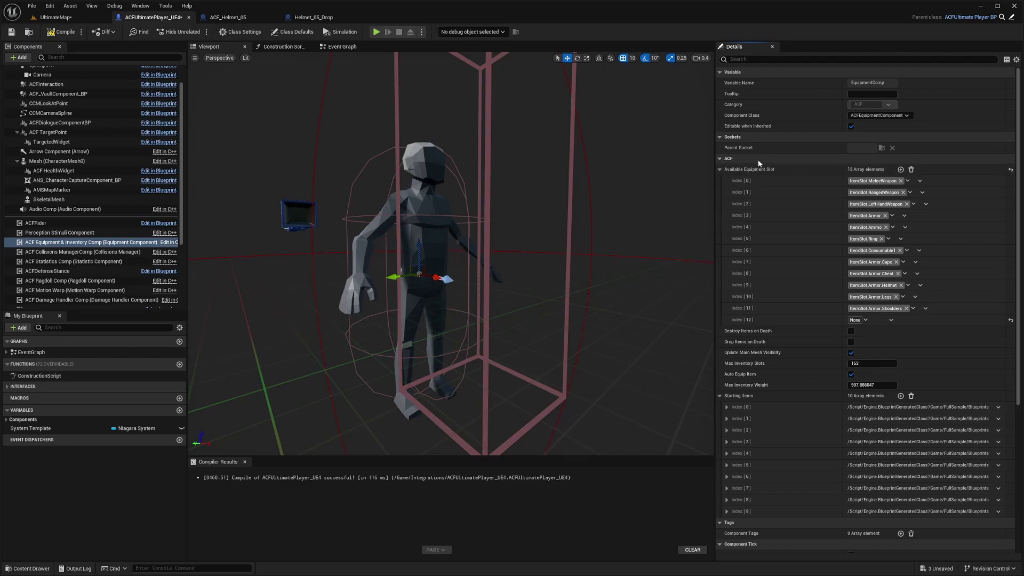
click(865, 320)
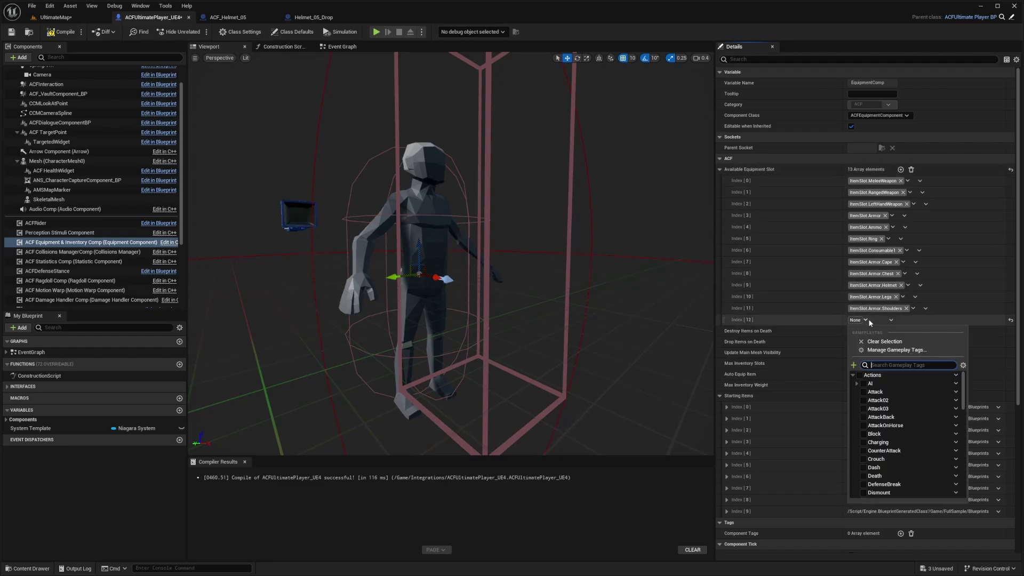
Step: Create the gameplay tag ItemSlot.Armor.HeadAttachment as a sub tag of ItemSlot.Armor, with DefaultGameplayTags.ini as its source
text(ItemSlot.Armo)
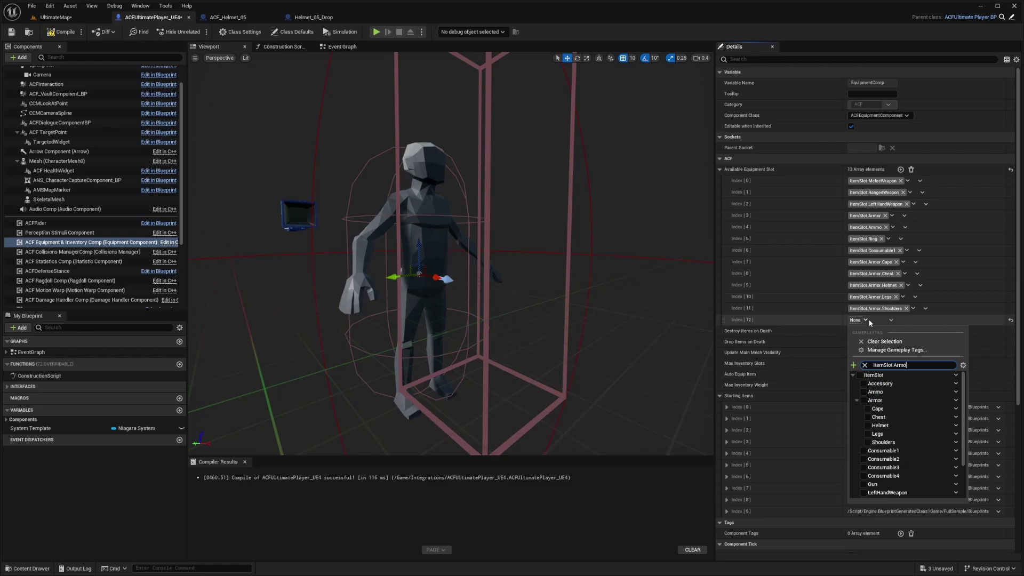
text(r)
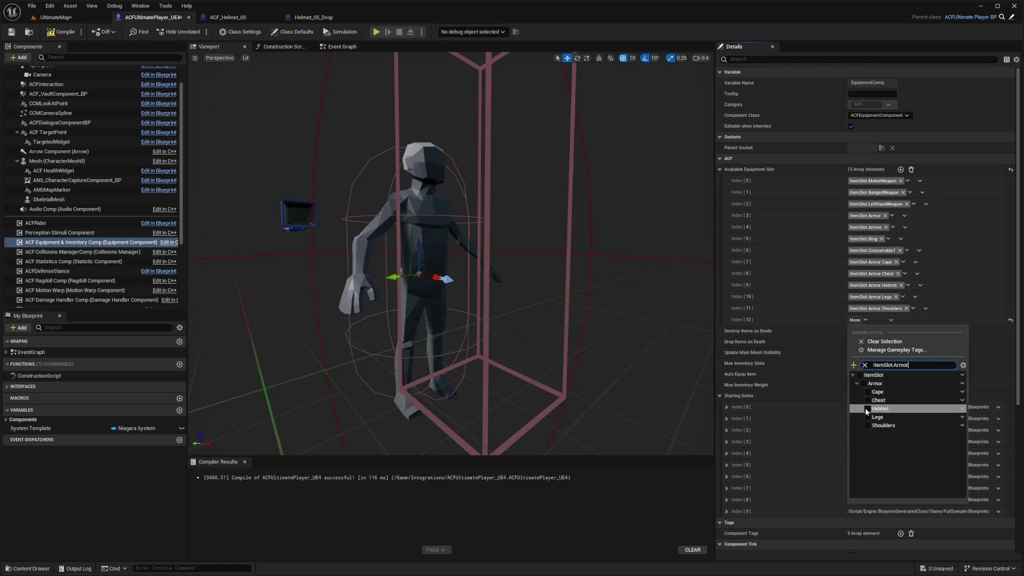
click(963, 384)
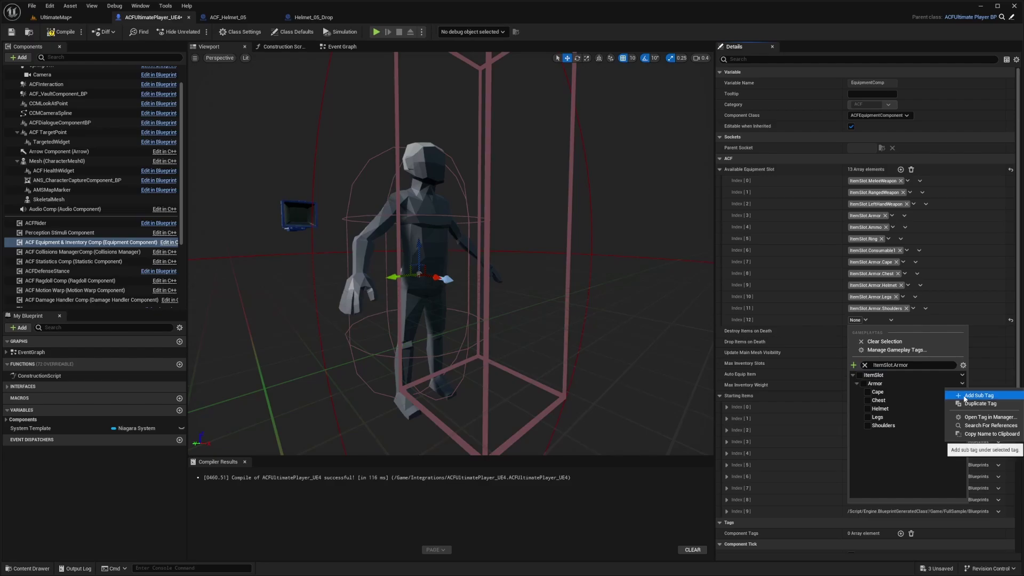
click(979, 396)
click(904, 396)
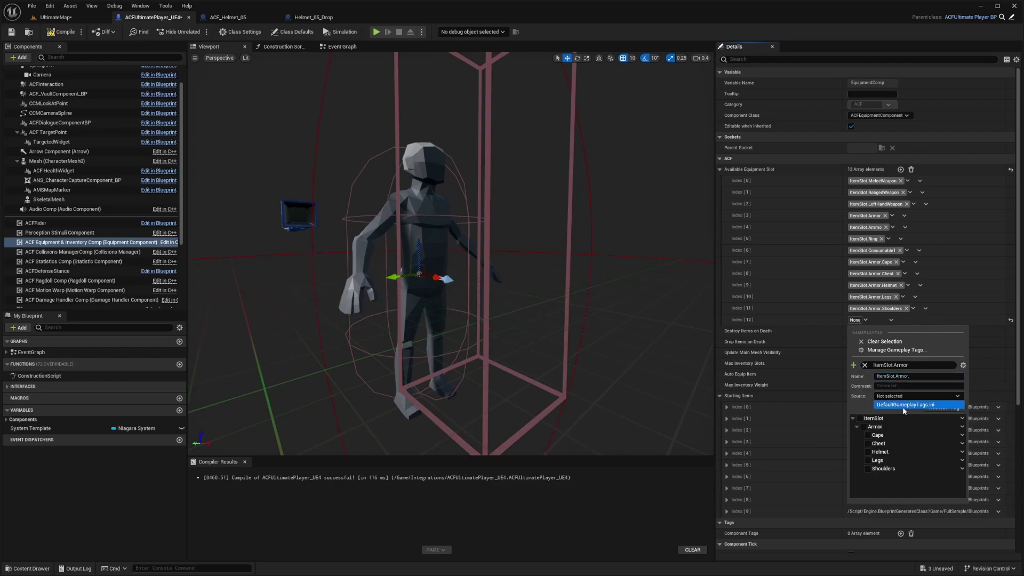
click(923, 407)
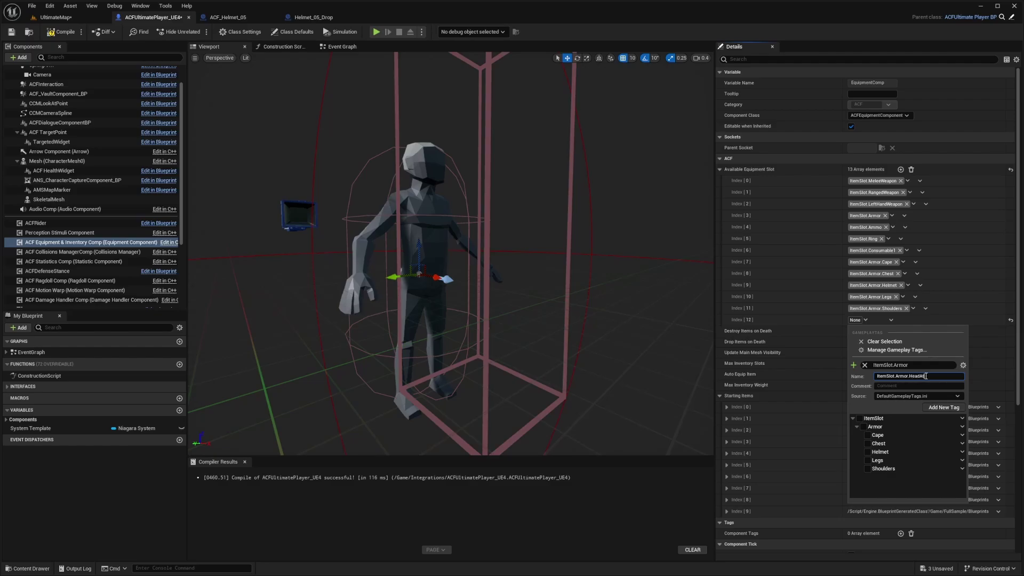
click(934, 408)
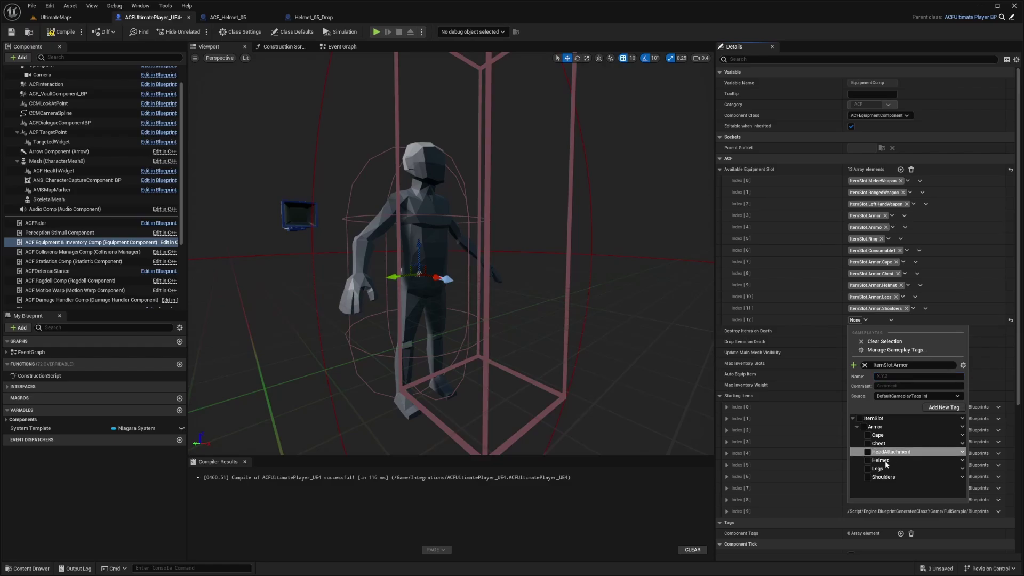
Step: Assign ItemSlot.Armor.HeadAttachment to the new equipment slot entry, then save and compile the player blueprint
click(750, 322)
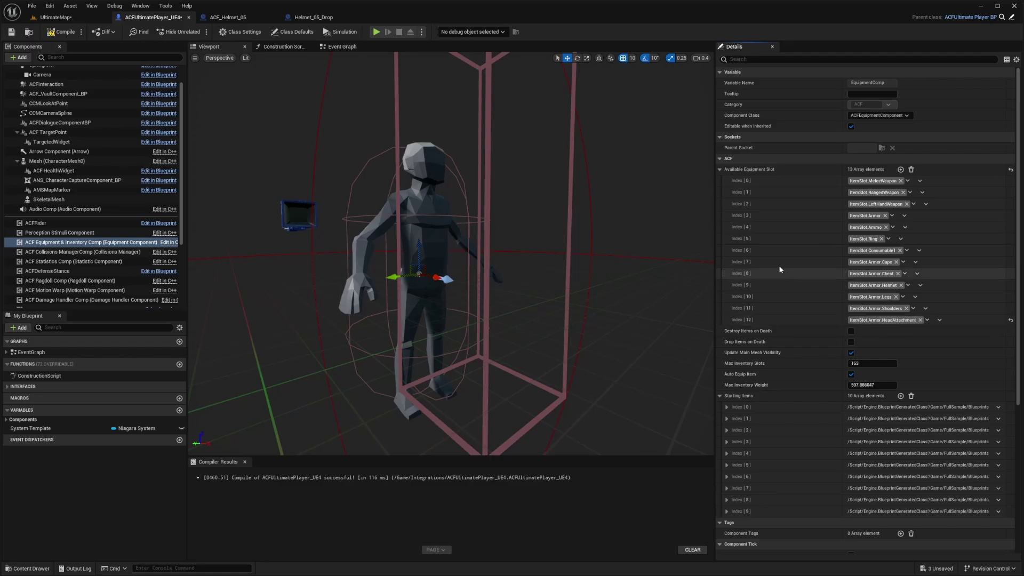
click(58, 93)
key(ctrl+s)
click(61, 31)
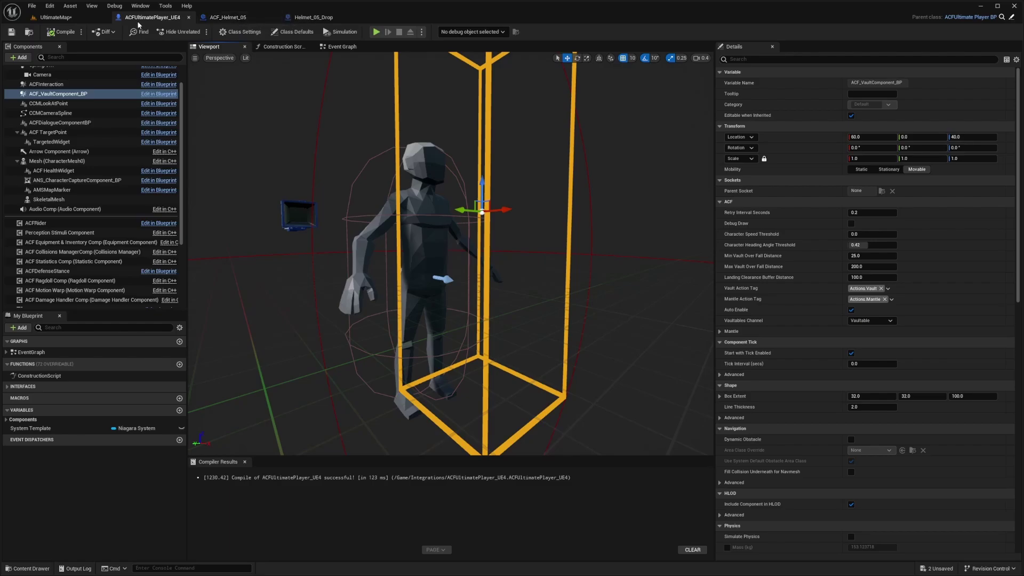
Step: Create a blueprint class in the ACFEquippables folder of ModularCharacters and name it ACF_HelmetAttachment_05
click(73, 21)
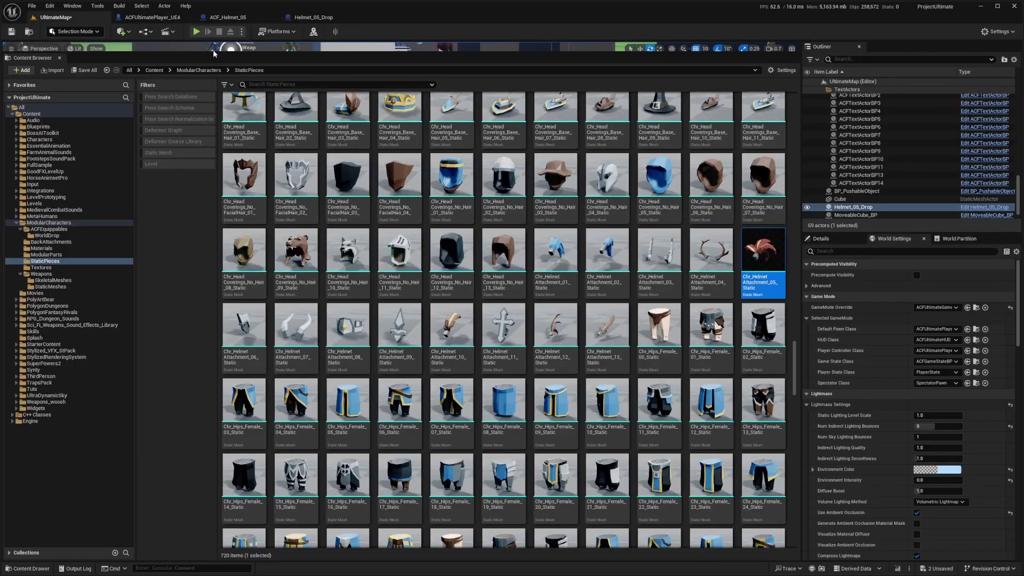
drag(214, 51, 232, 342)
click(200, 435)
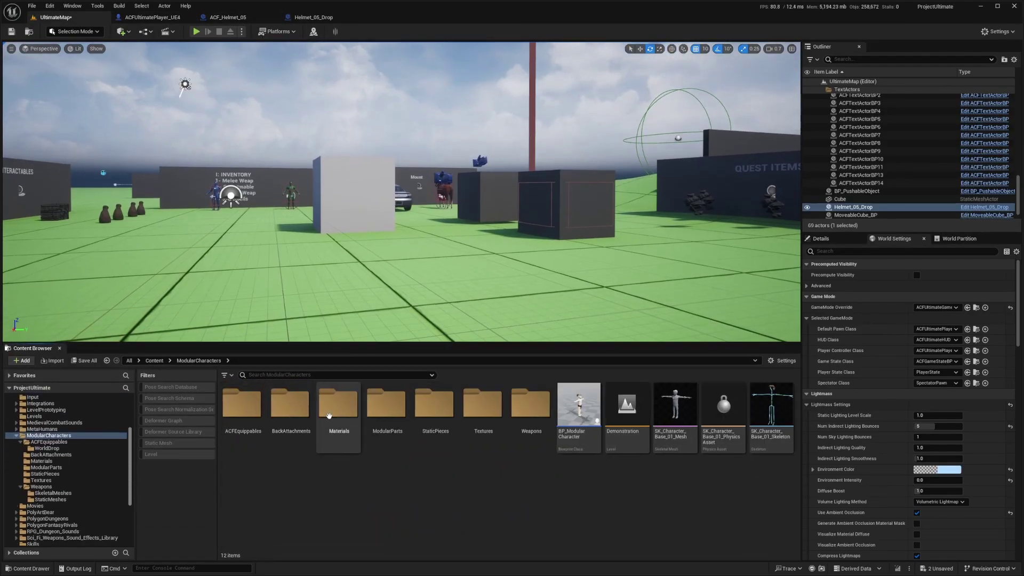
double_click(242, 404)
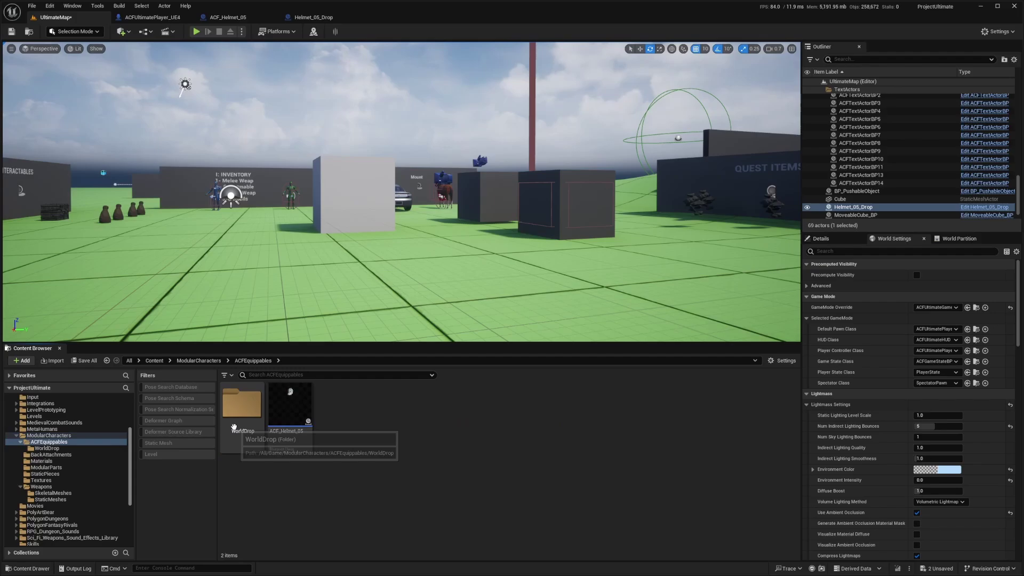
right_click(337, 416)
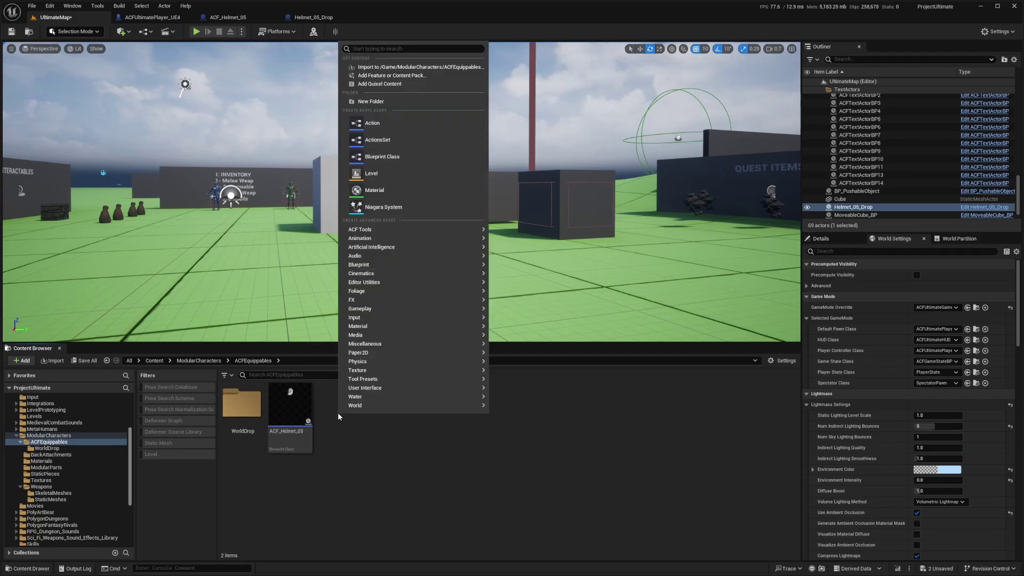
click(391, 157)
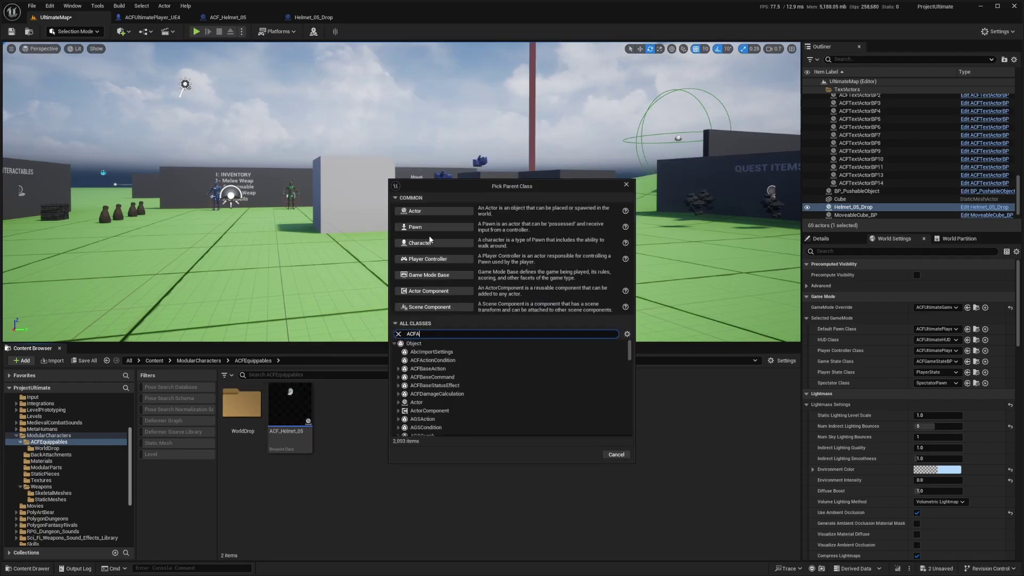
double_click(517, 377)
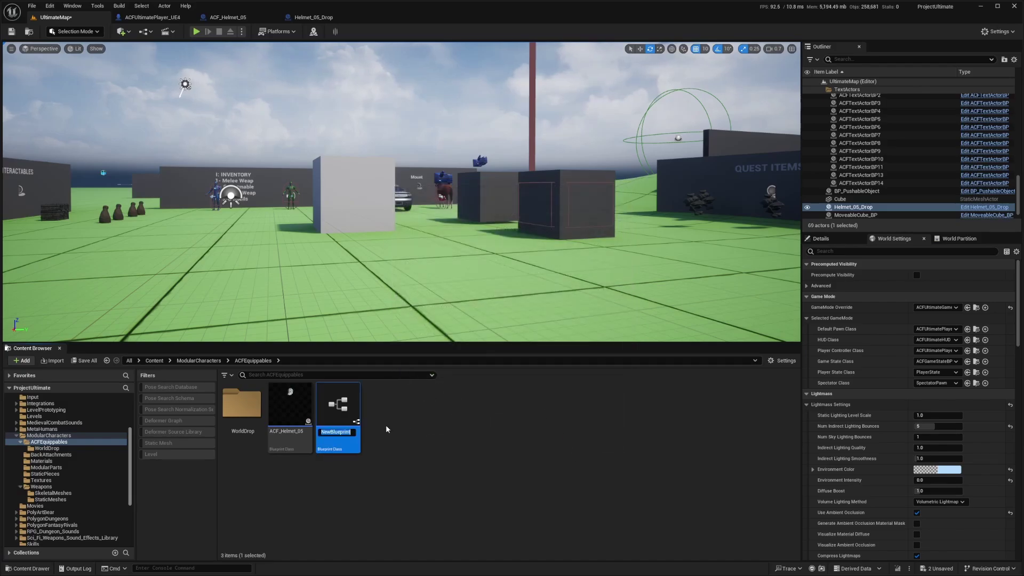
key(ctrl+v)
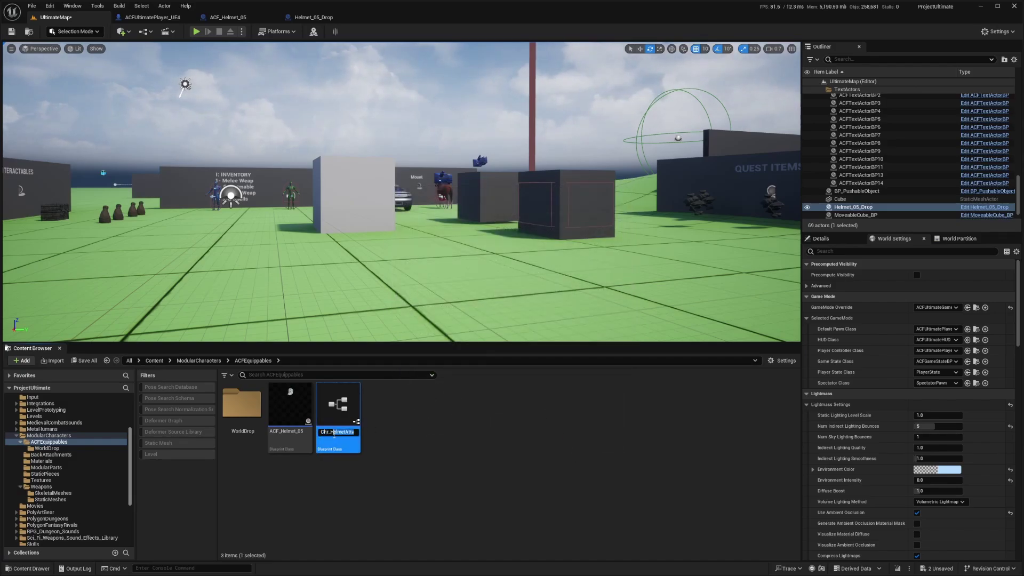
Step: Open the ACF_HelmetAttachment_05 blueprint and assign SK_Chr_HelmetAttachment_05 as its skeletal mesh asset
double_click(348, 410)
click(897, 160)
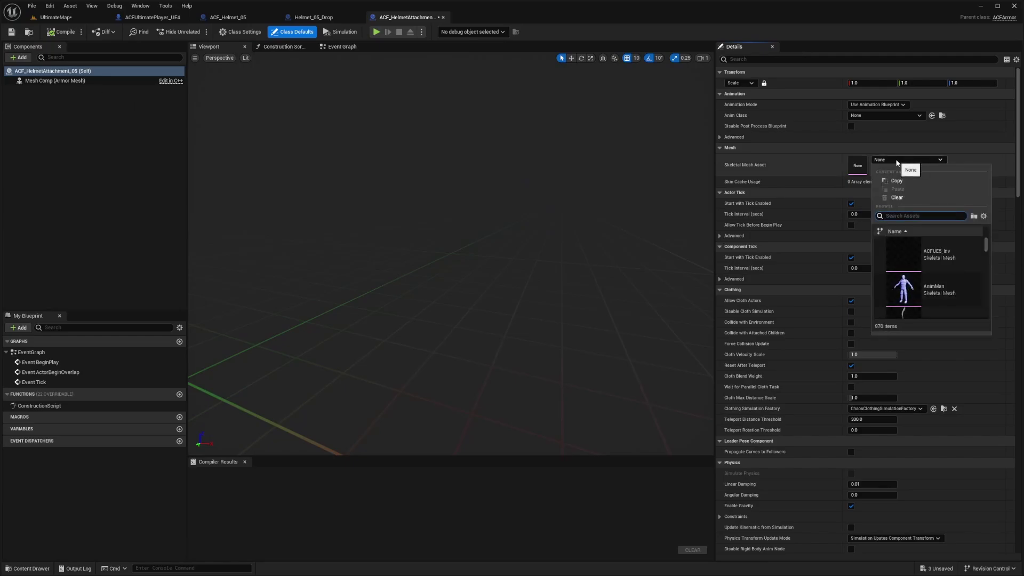
text(HelmetAttachment_05_Stati)
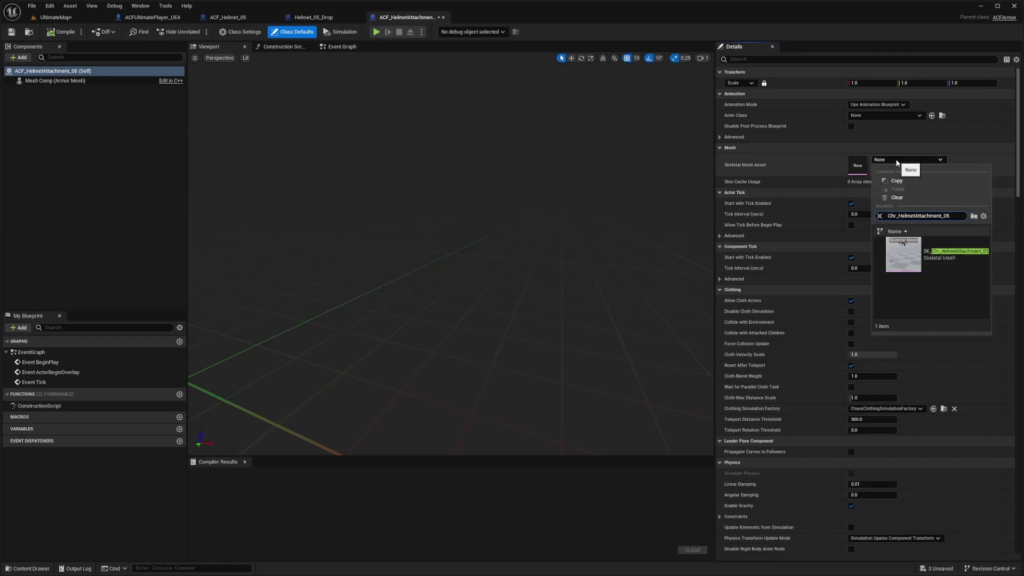
key(Return)
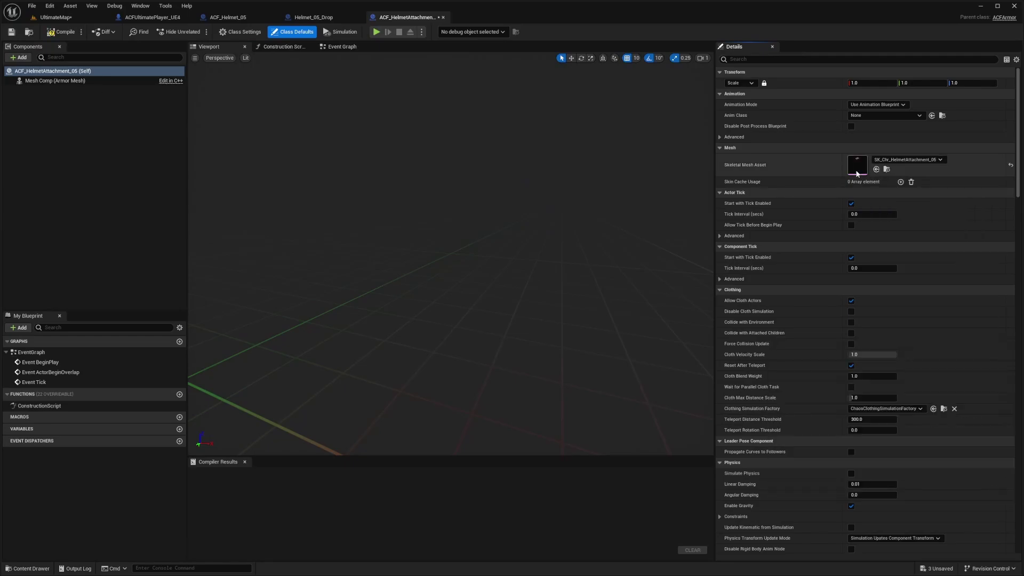
click(907, 160)
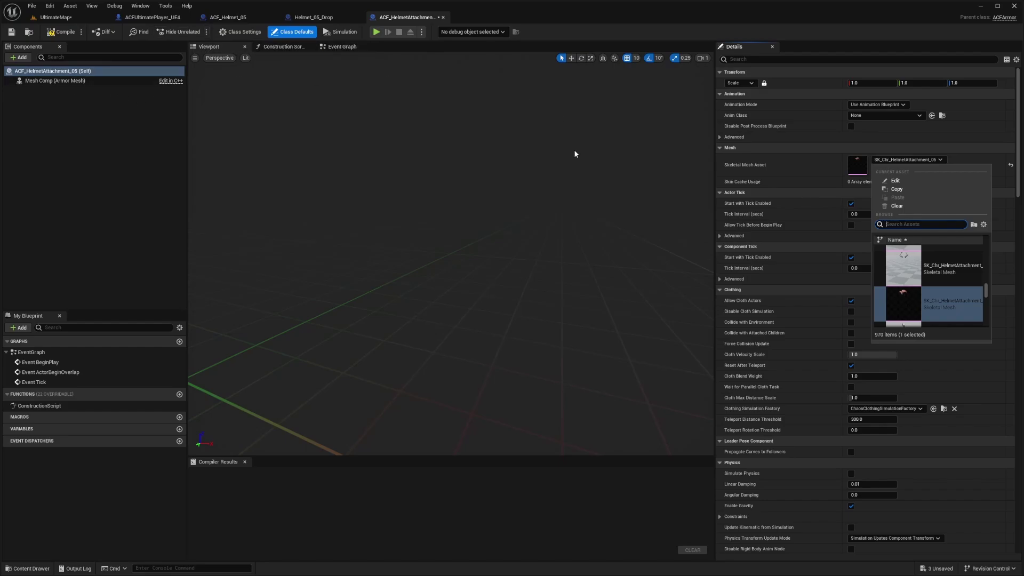
Step: Set the item's name to "Helm Attach 05" and its description to "HELMET ATTACHMENT" in the ACF Item Info
scroll(752, 227, down, 12)
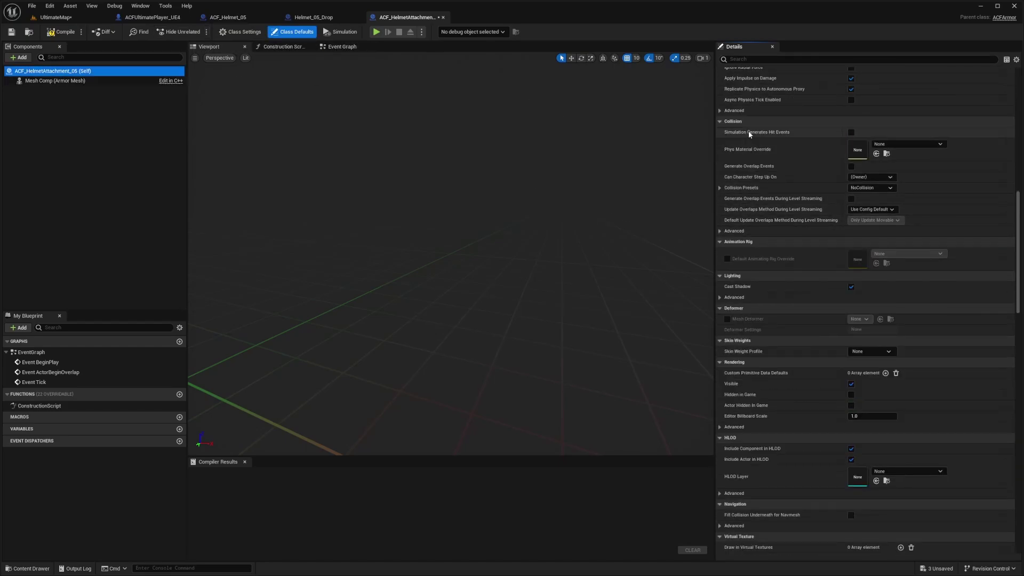
scroll(763, 213, down, 15)
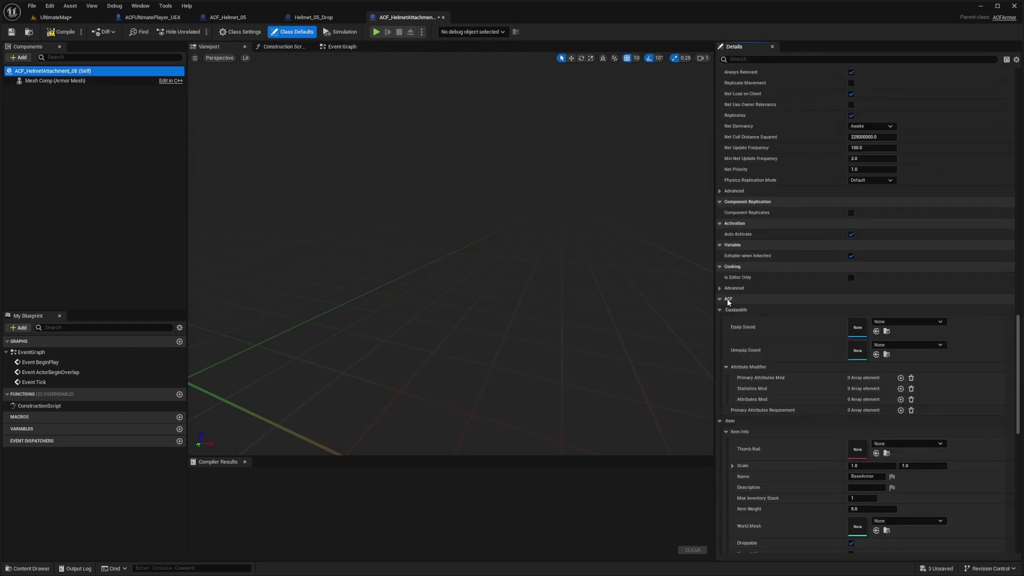
scroll(729, 302, down, 2)
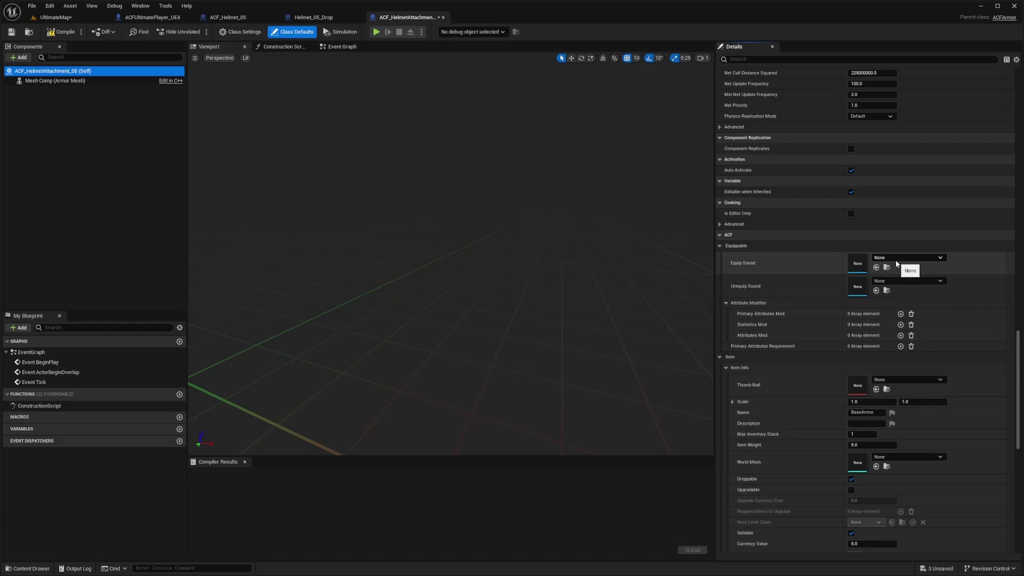
scroll(775, 273, down, 4)
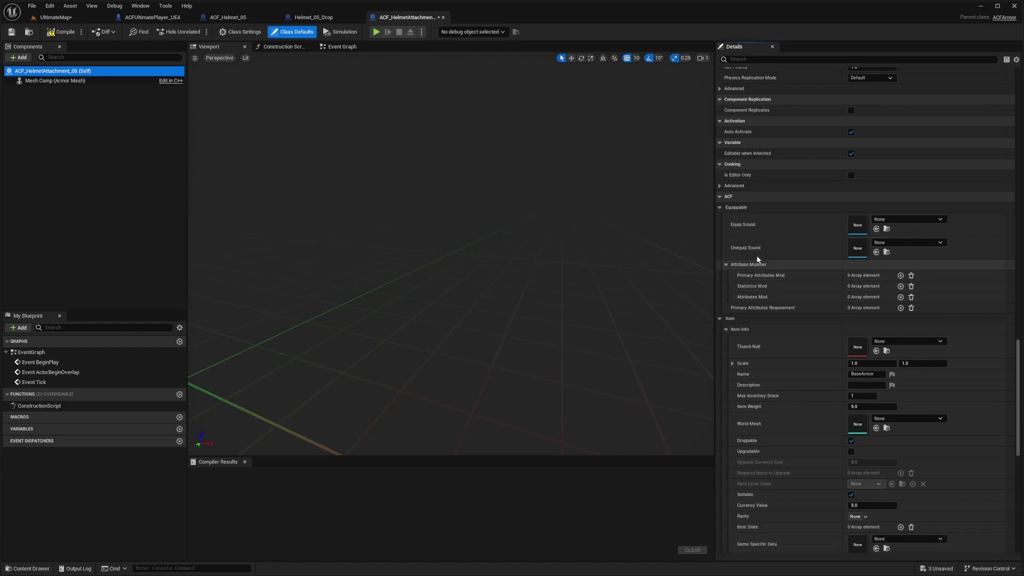
click(876, 298)
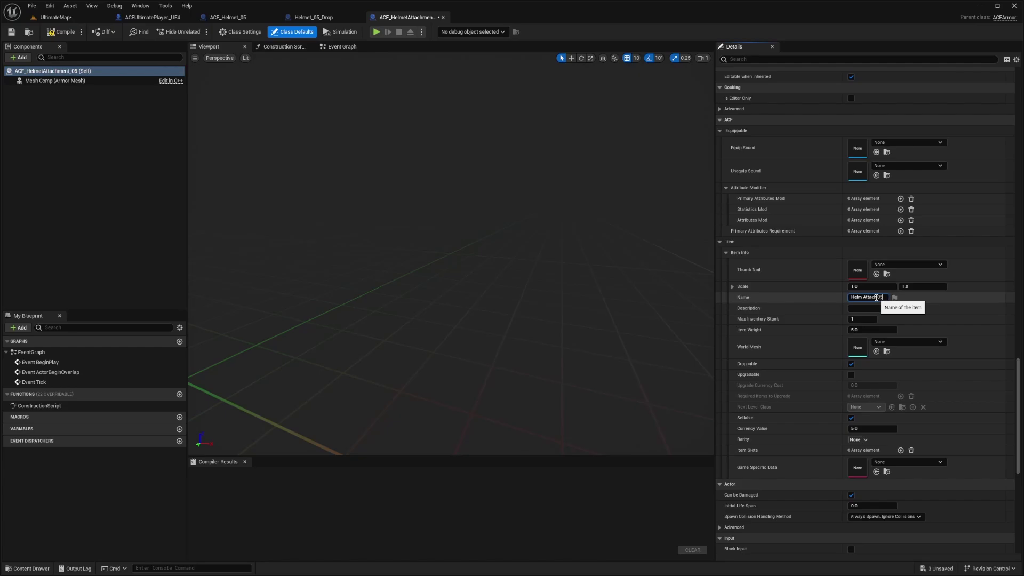
key(Return)
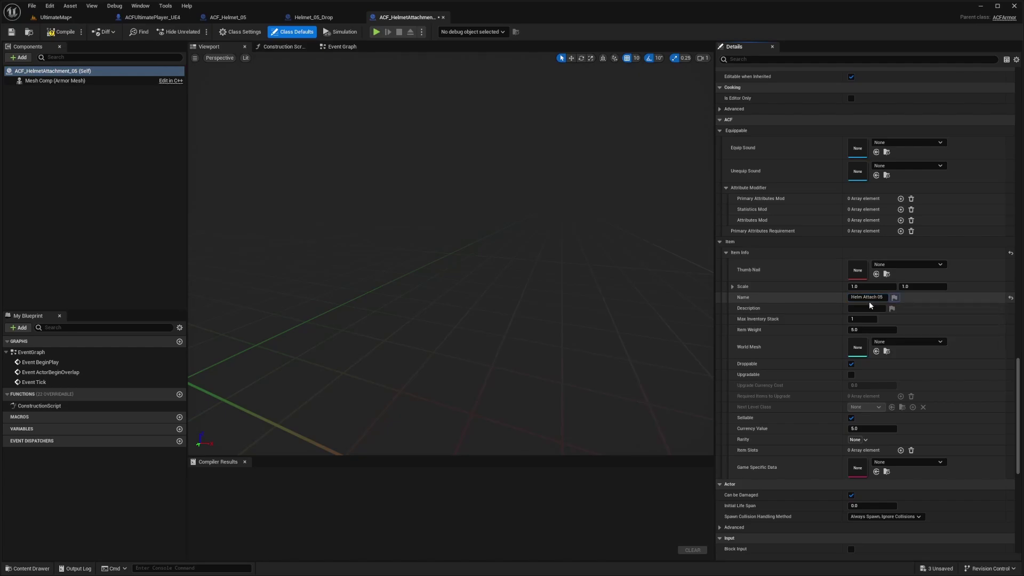
click(866, 309)
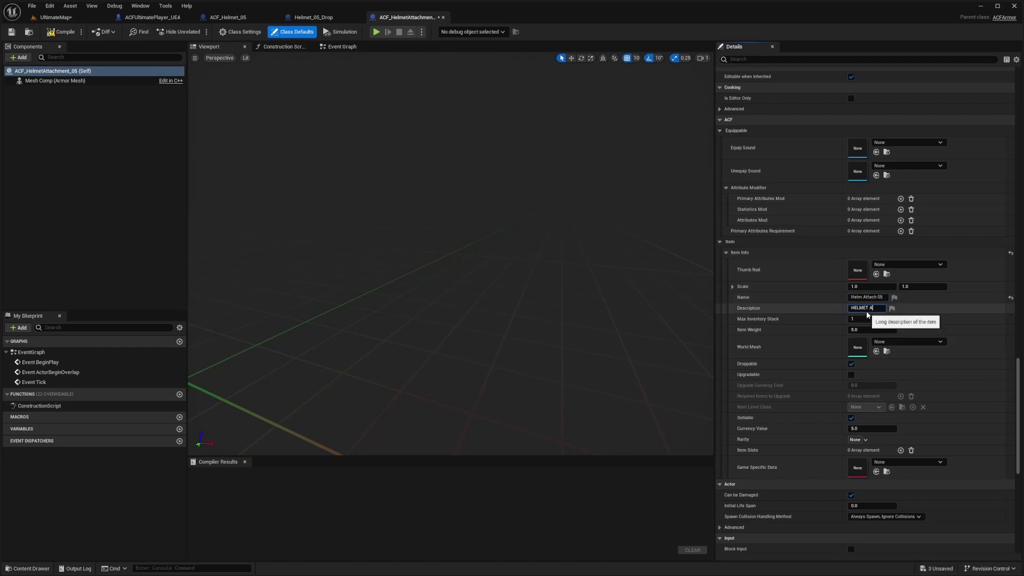
text(HELMET ATTACHMENT)
key(Return)
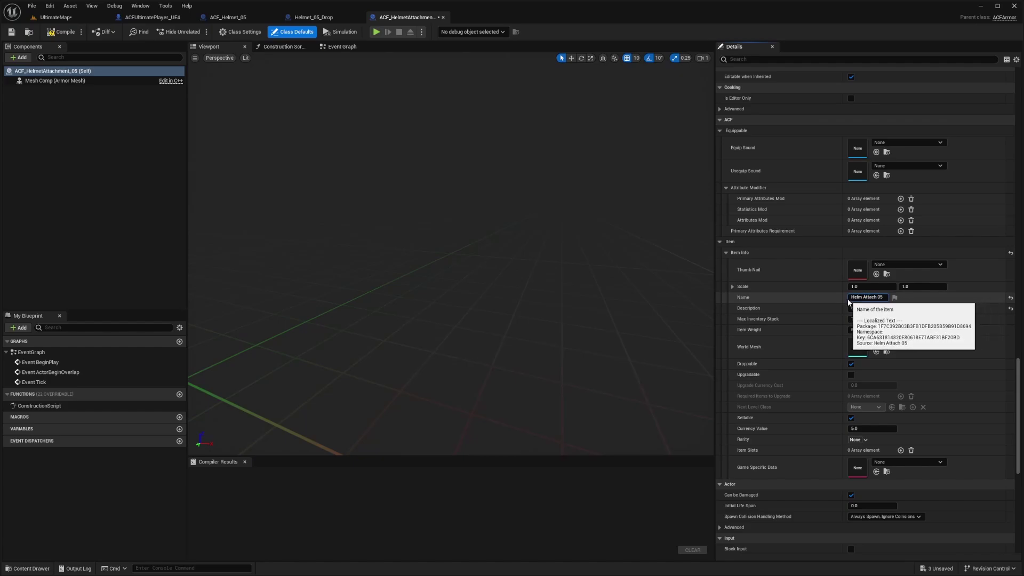
Step: Assign the static mesh Chr_HelmetAttachment_05_Static as the item's World Mesh
click(869, 297)
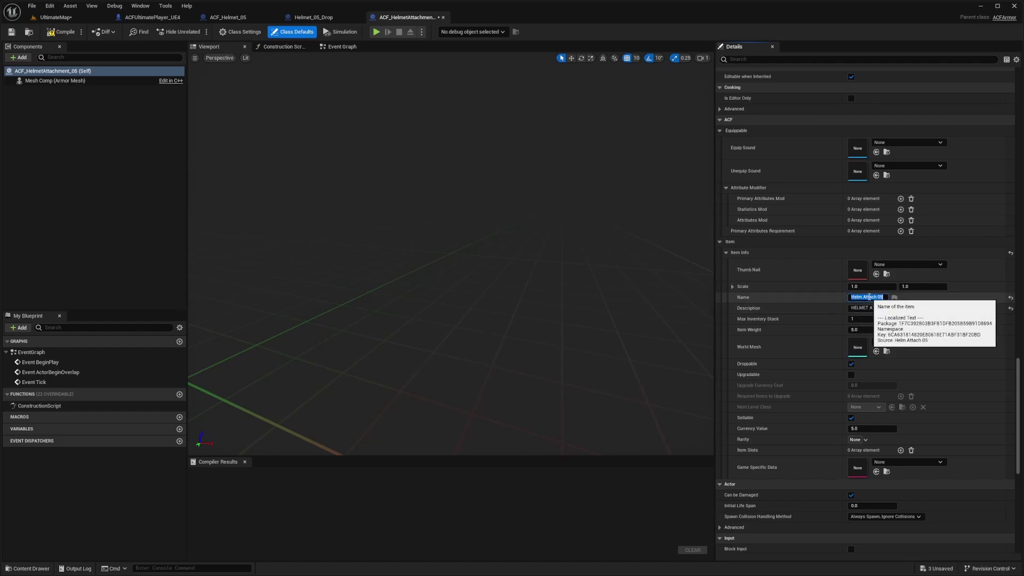
click(886, 343)
text(Chr_HelmetAttachment_05_Static)
click(915, 430)
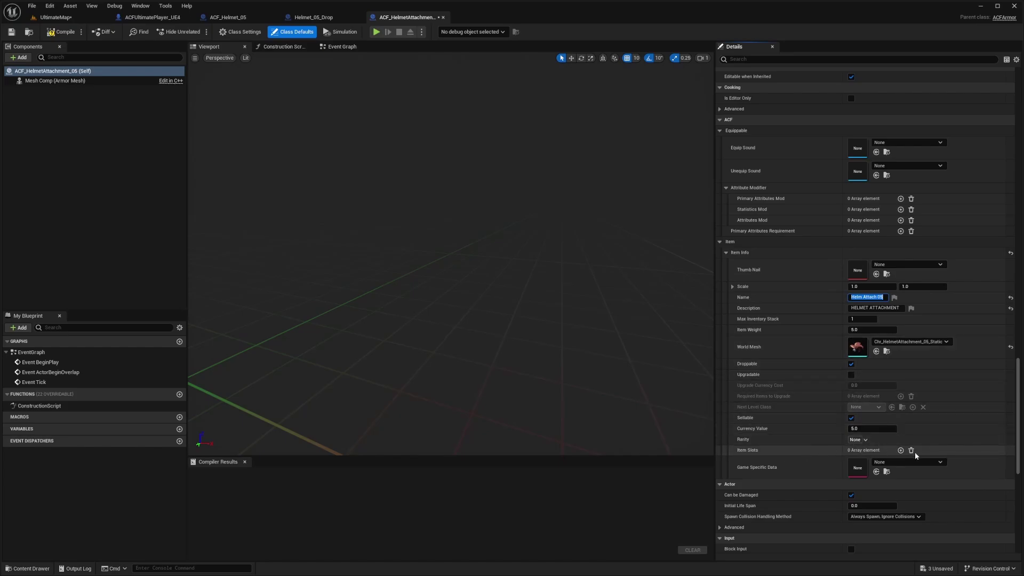
Step: Add an Item Slots entry tagged ItemSlot.Armor.HeadAttachment, then compile and save the helmet attachment blueprint
click(901, 450)
click(865, 462)
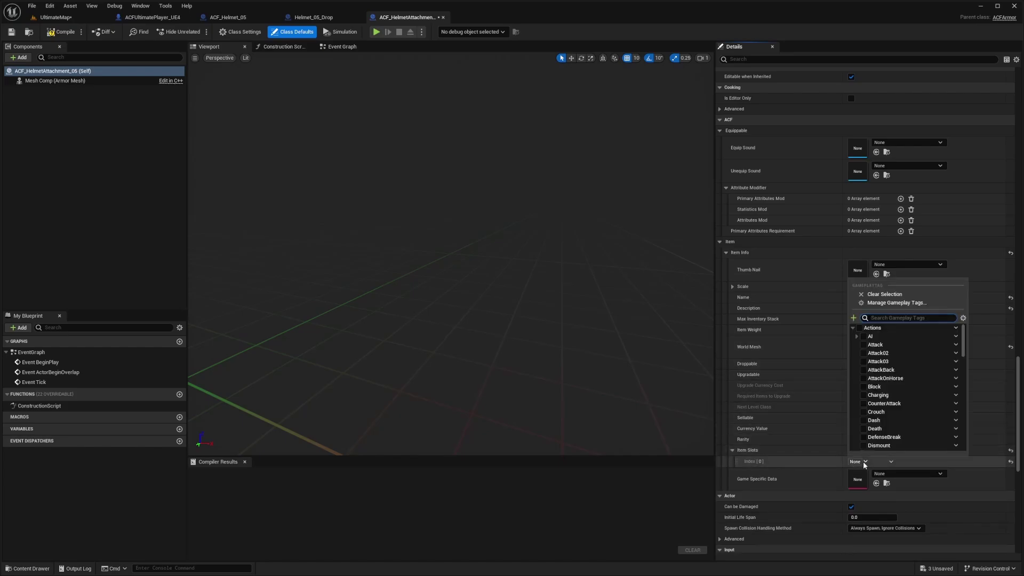
key(BackSpace)
key(BackSpace)
key(BackSpace)
key(BackSpace)
text(Itemslot.armor)
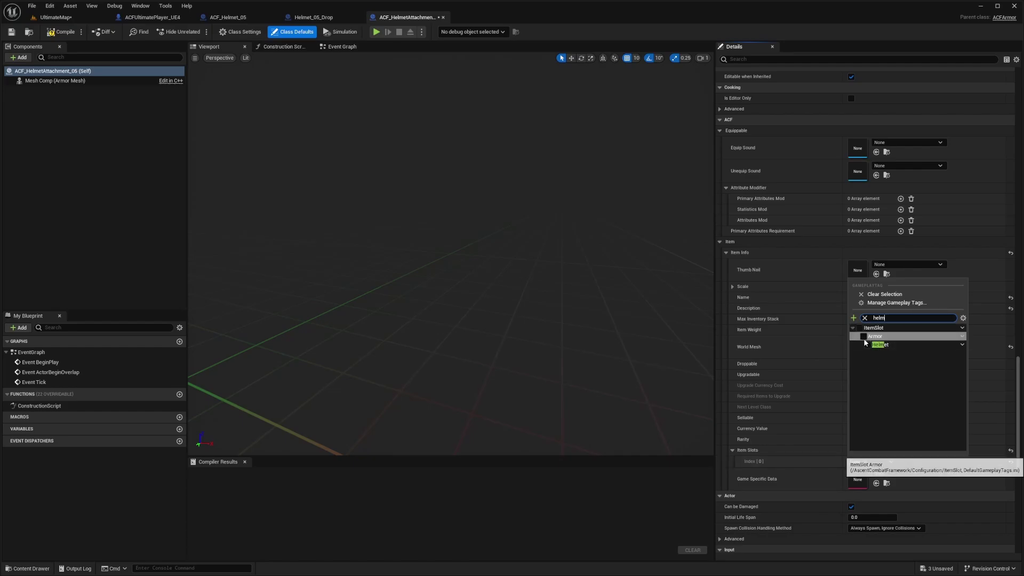
click(868, 362)
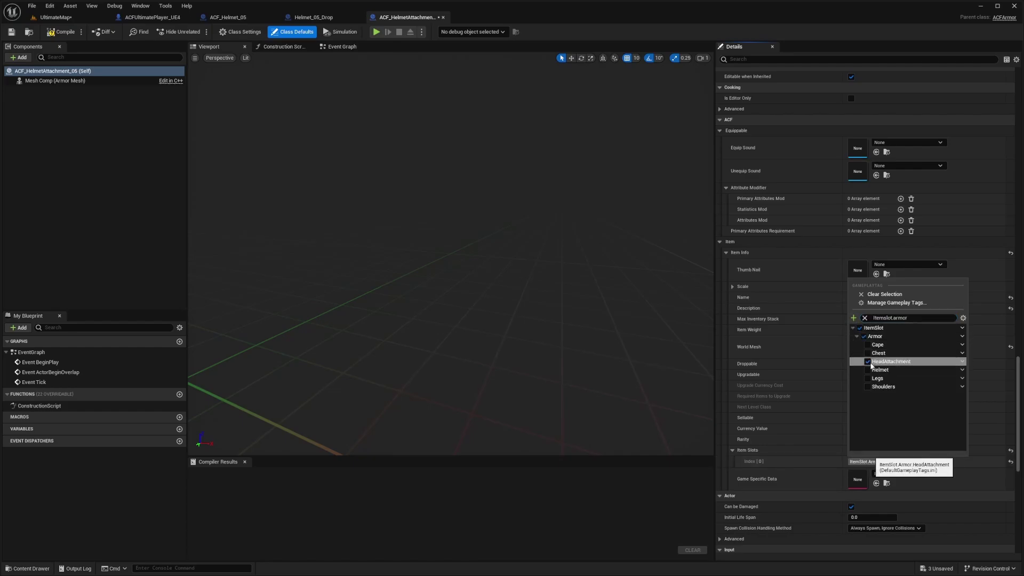
click(56, 32)
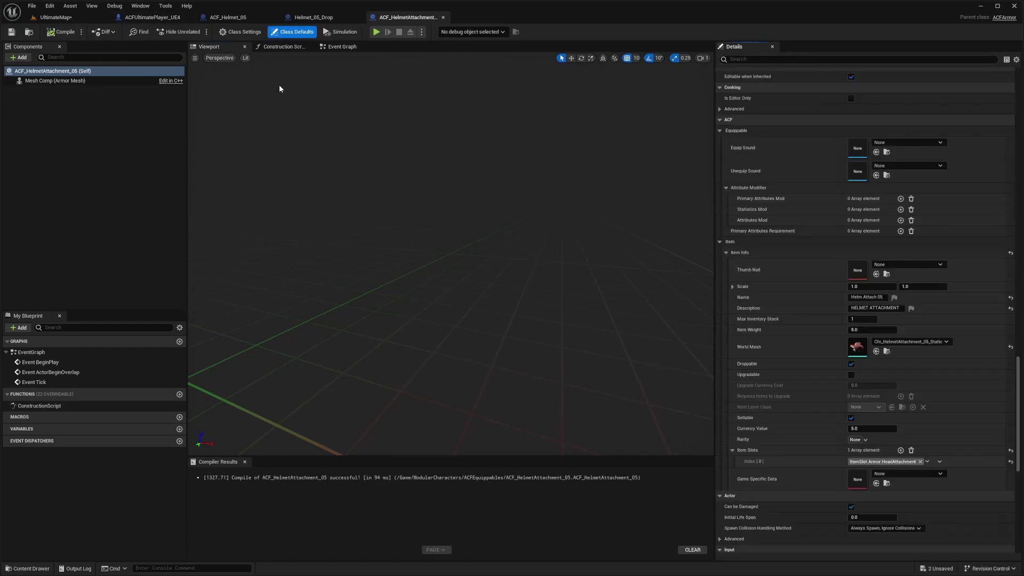
Step: Open the Helmet_05_Drop blueprint from the WorldDrop folder inside ACFEquippables
click(313, 17)
click(402, 16)
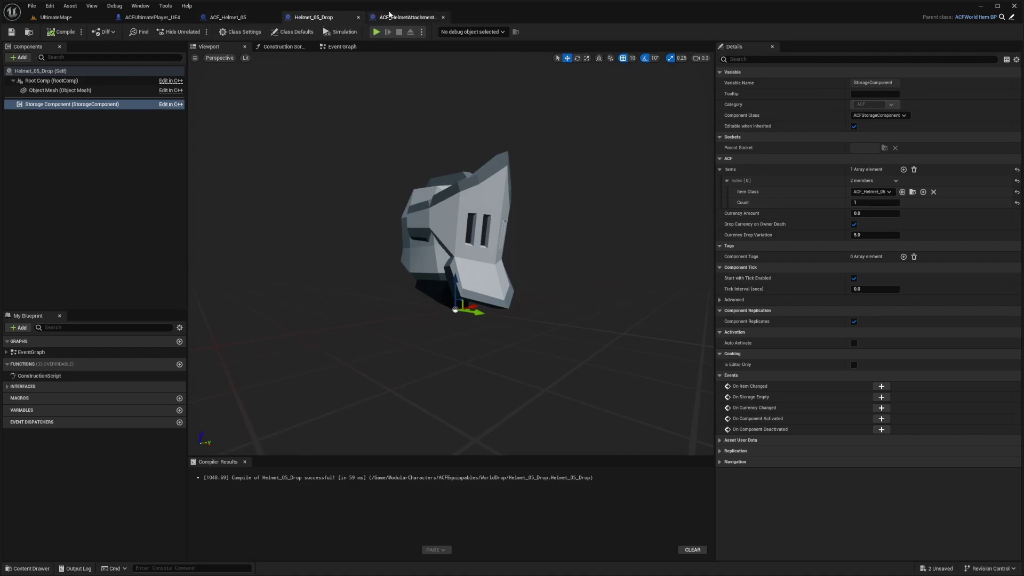
click(313, 17)
click(55, 17)
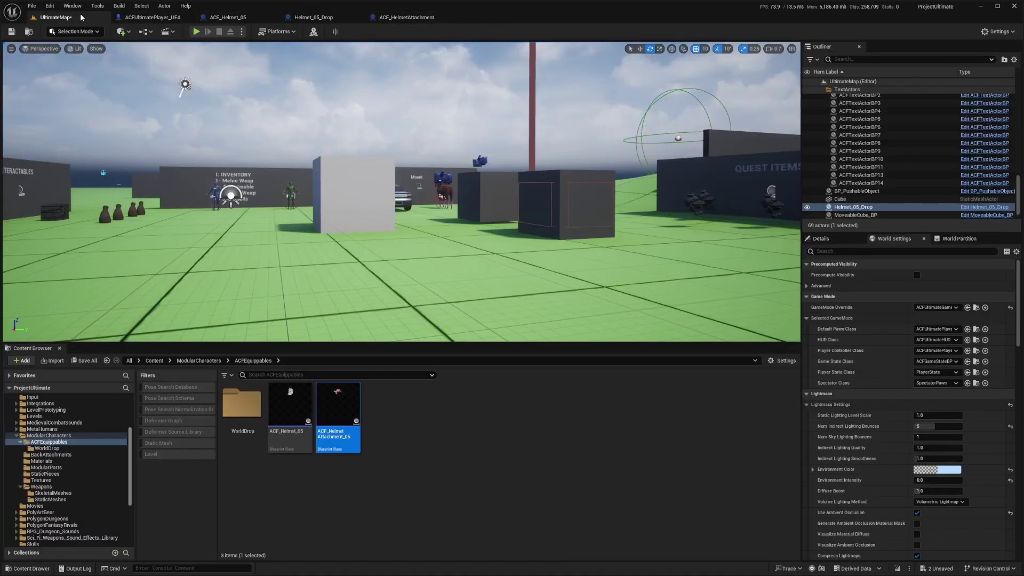
click(261, 409)
double_click(261, 409)
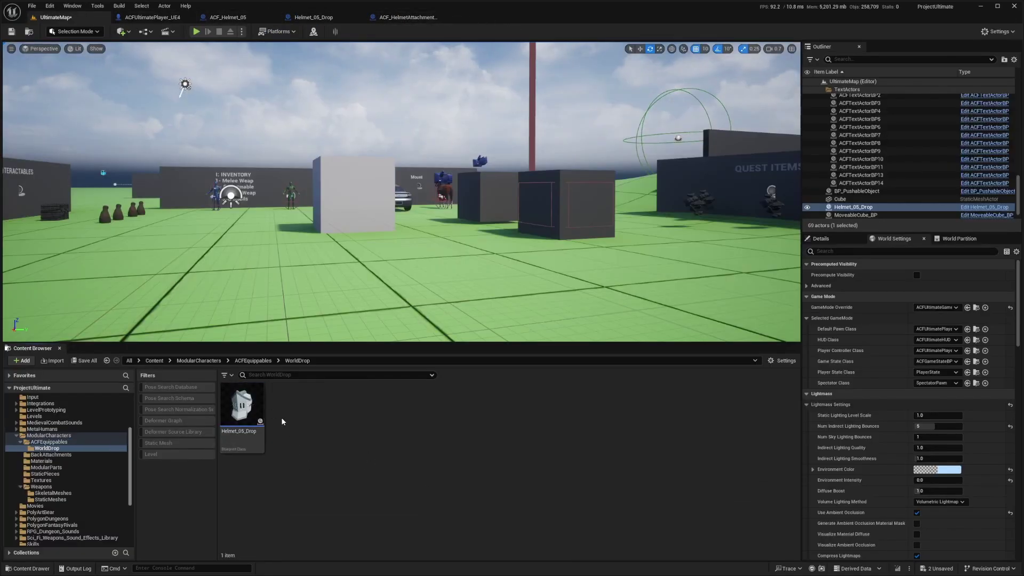
click(263, 418)
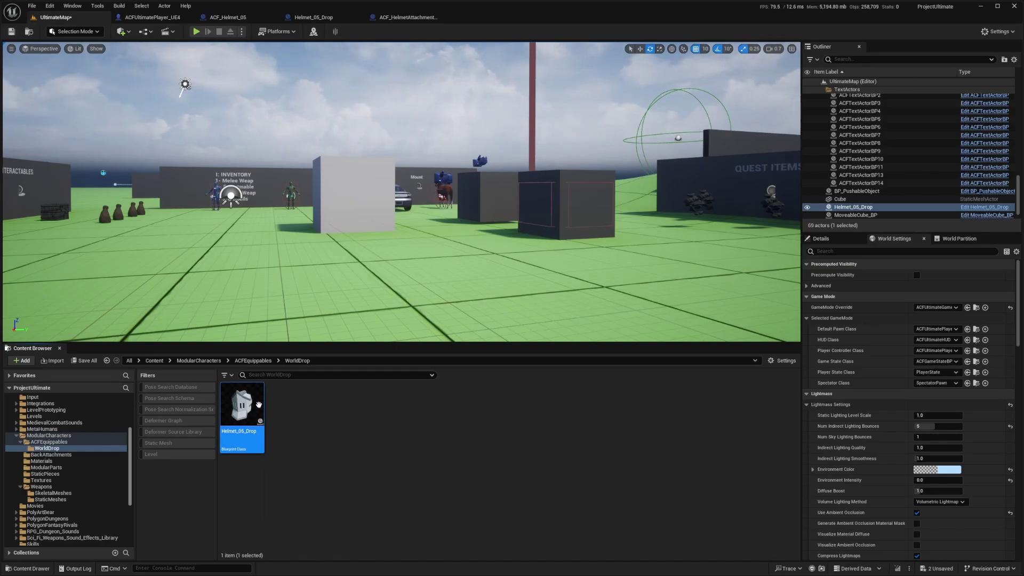
right_click(298, 414)
click(288, 466)
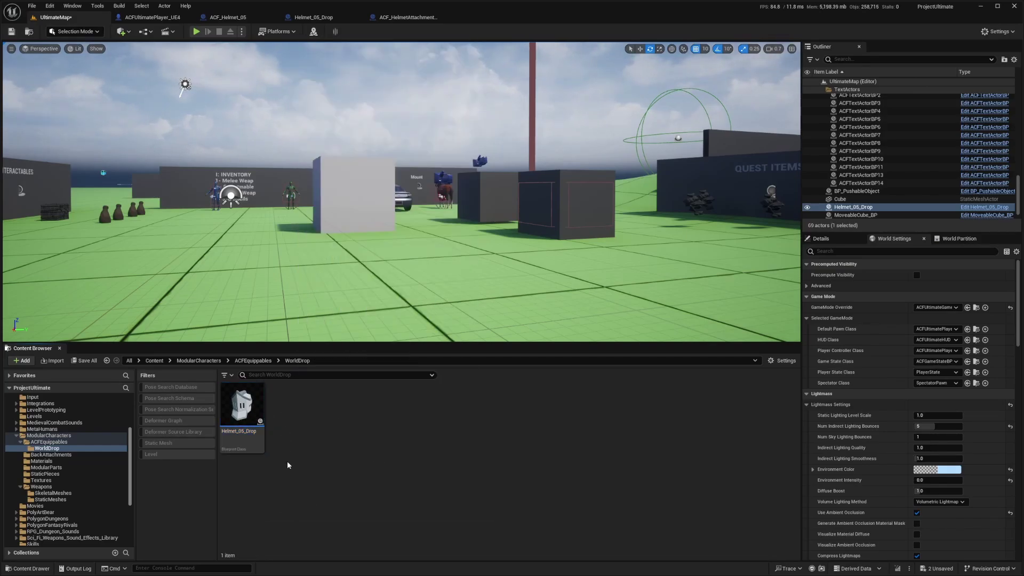
double_click(242, 405)
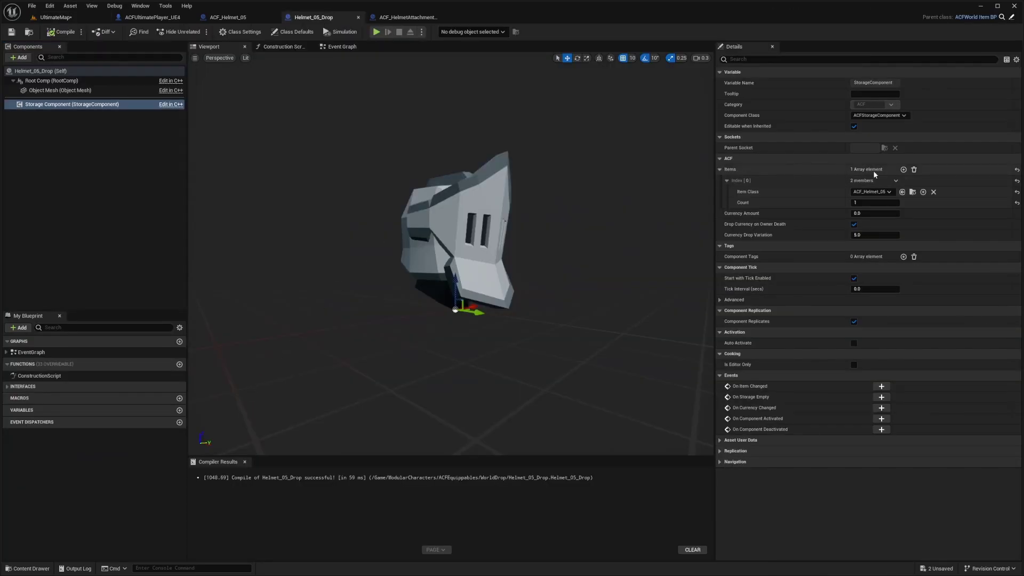
Step: Add a second entry to the storage component's Items with item class ACF_HelmetAttachment_05, then compile the drop blueprint
click(903, 170)
click(726, 213)
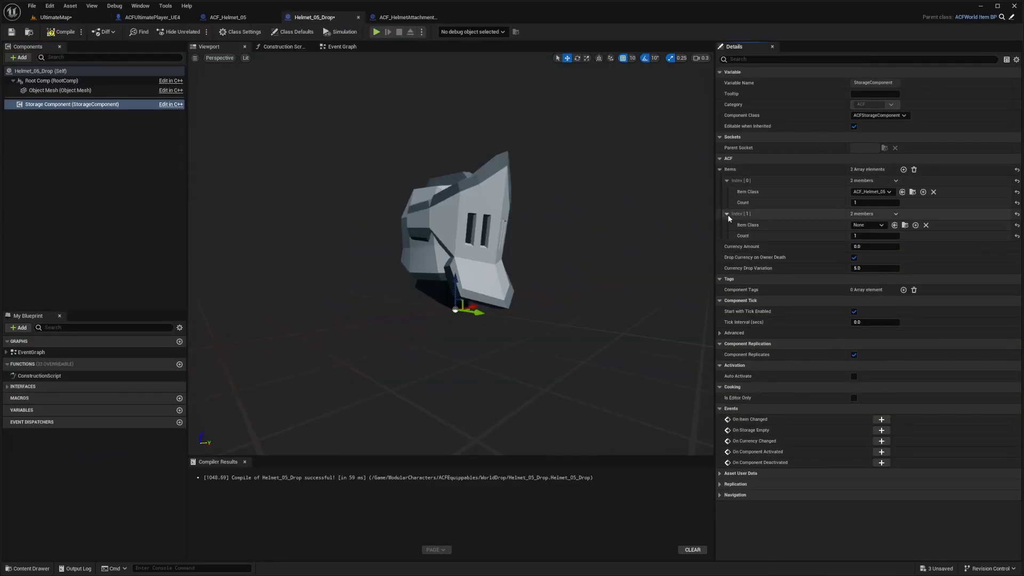
click(862, 225)
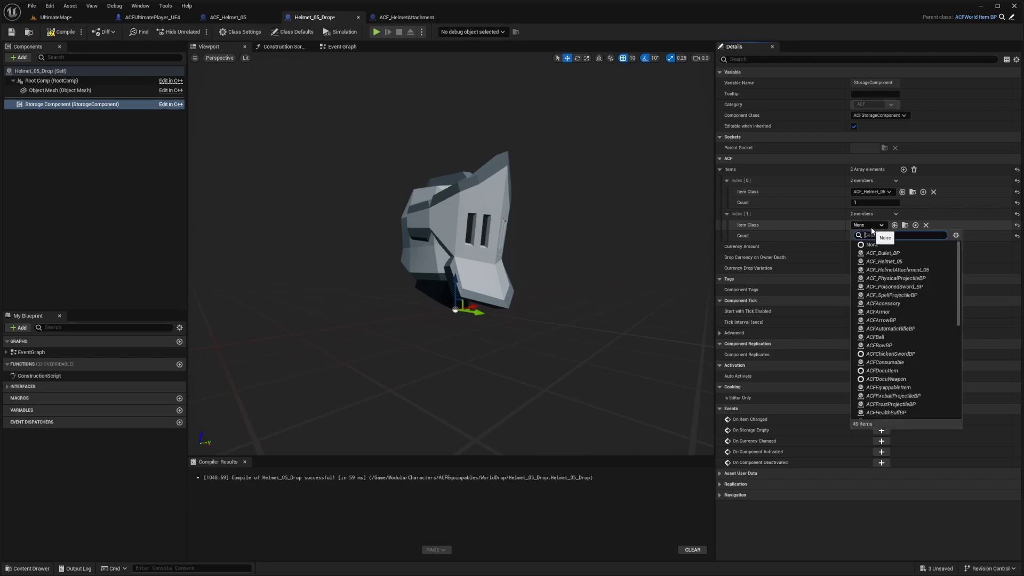
click(883, 271)
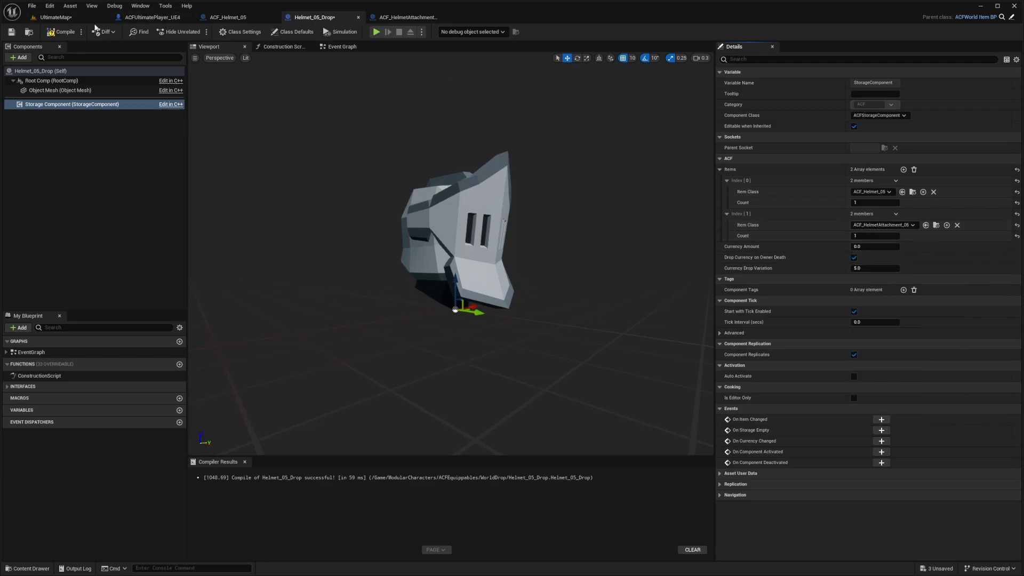
click(74, 33)
Step: Add a Static Mesh component to Helmet_05_Drop and assign it the mesh Chr_HelmetAttachment_05_Static
right_drag(533, 204, 555, 204)
key(s)
scroll(534, 204, down, 2)
drag(506, 276, 457, 238)
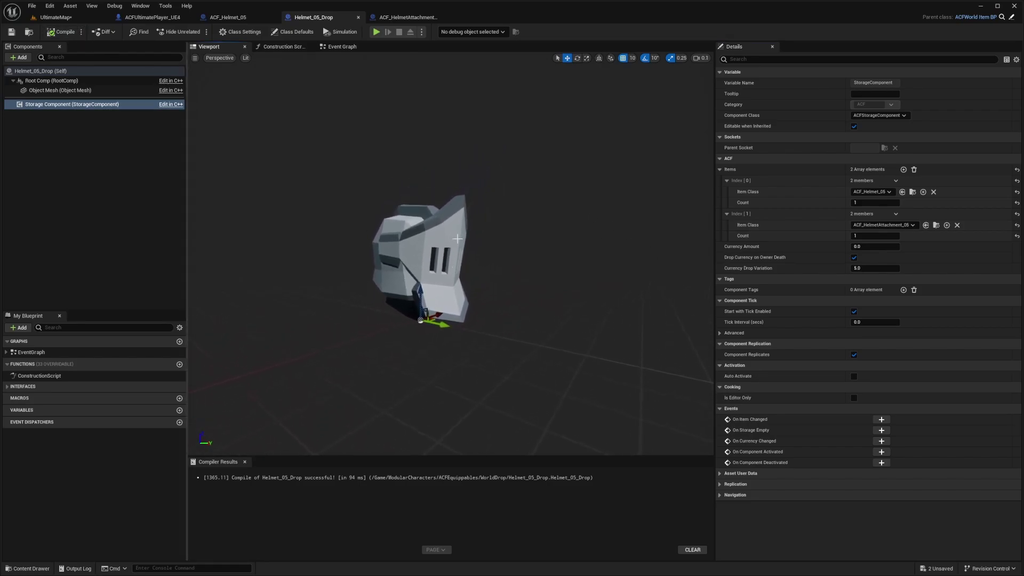
click(19, 57)
text(static)
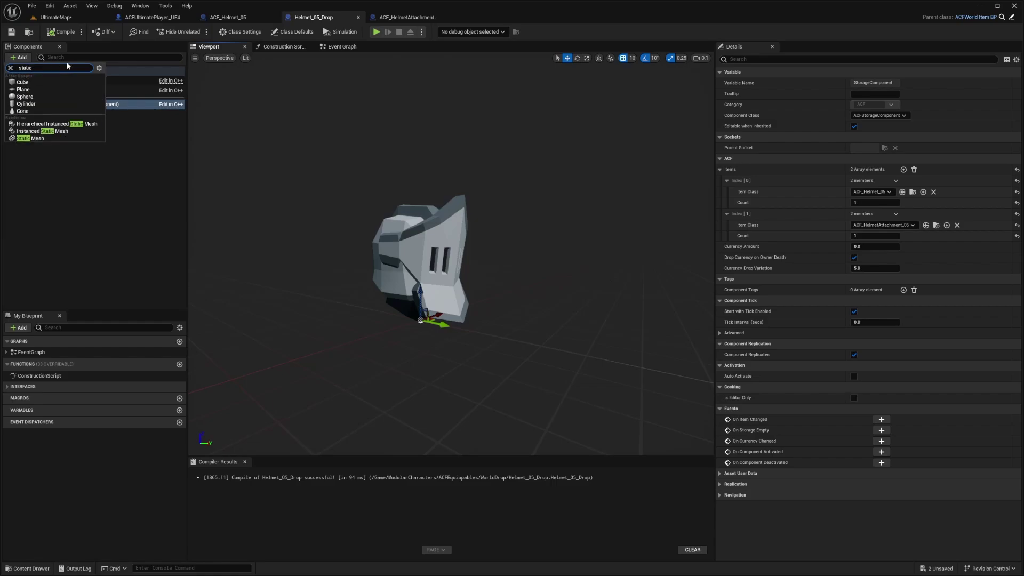
click(57, 98)
click(909, 214)
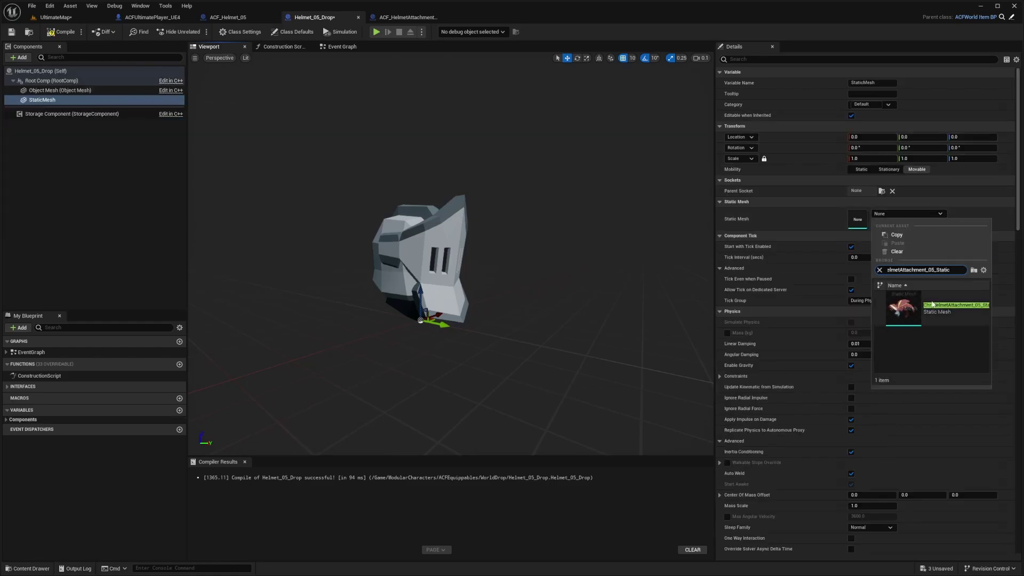
click(904, 301)
Step: Place the attachment mesh above the helmet at about Y -25.8, Z 53.2, rotate it 20° about X, and compile the blueprint
right_drag(494, 322, 485, 321)
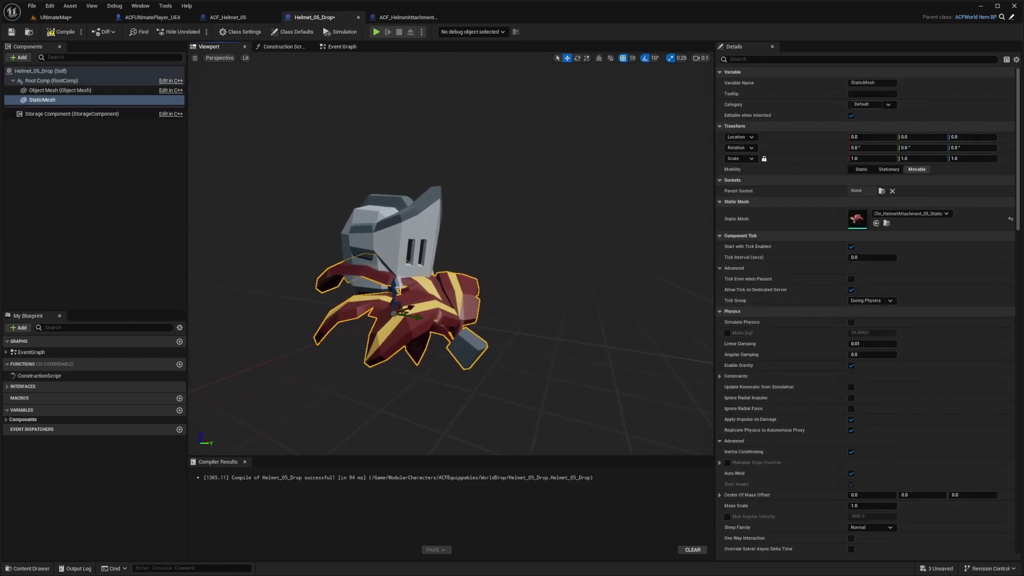
drag(393, 290, 394, 156)
key(e)
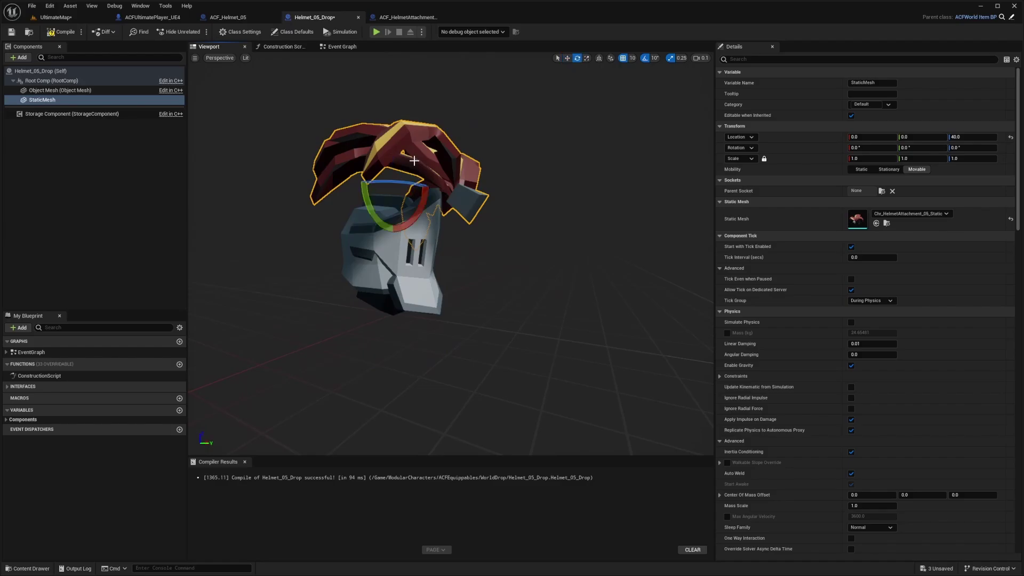
drag(419, 205, 401, 222)
key(w)
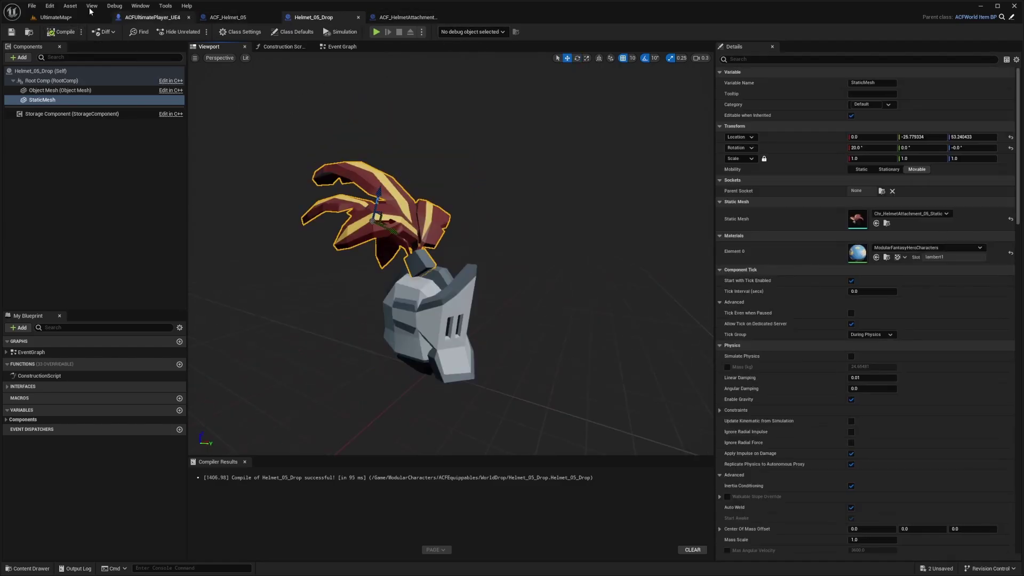
Step: Return to the UltimateMap level, check the placed Helmet_05_Drop, and start a full-screen play test
click(55, 17)
mouse_move(307, 171)
right_down()
mouse_move(288, 189)
mouse_move(269, 182)
mouse_move(315, 189)
right_up()
key(g)
key(w)
scroll(323, 179, down, 3)
right_drag(384, 231, 383, 231)
click(194, 32)
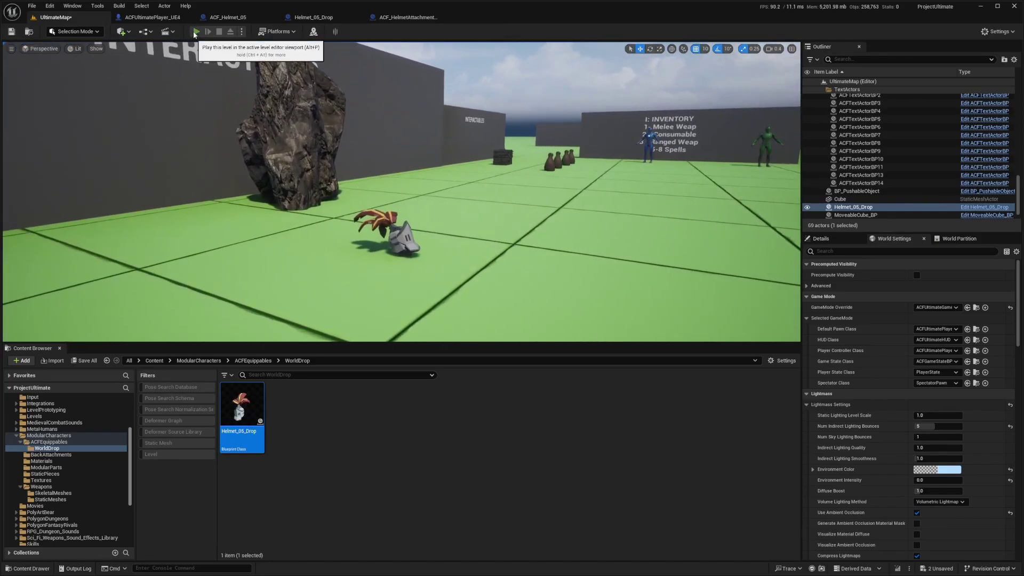
key(F11)
click(512, 288)
Step: Walk to the helmet drop, pick it up, and view the helmet and plume on the character from the front
key(w)
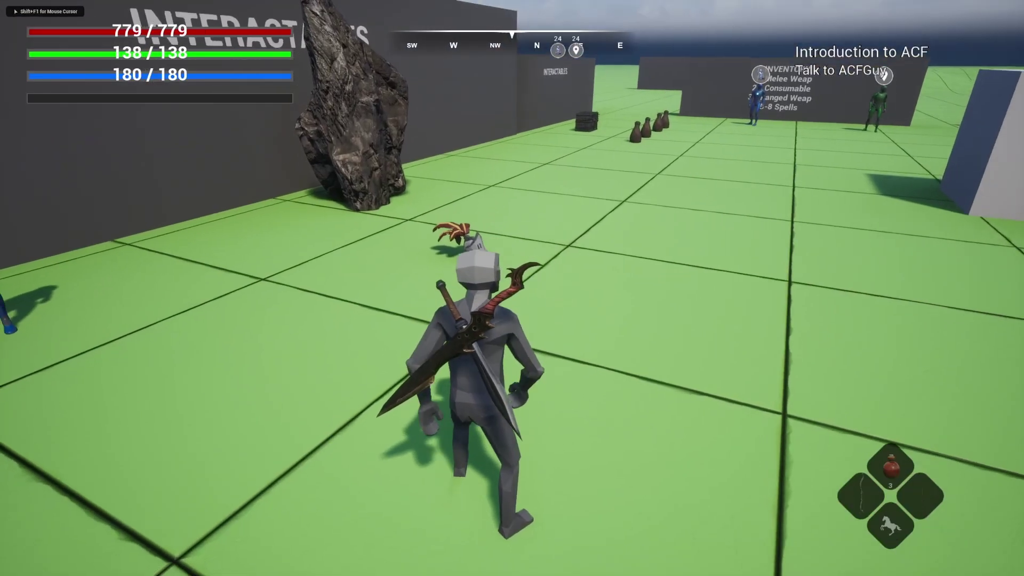
key(e)
key(s)
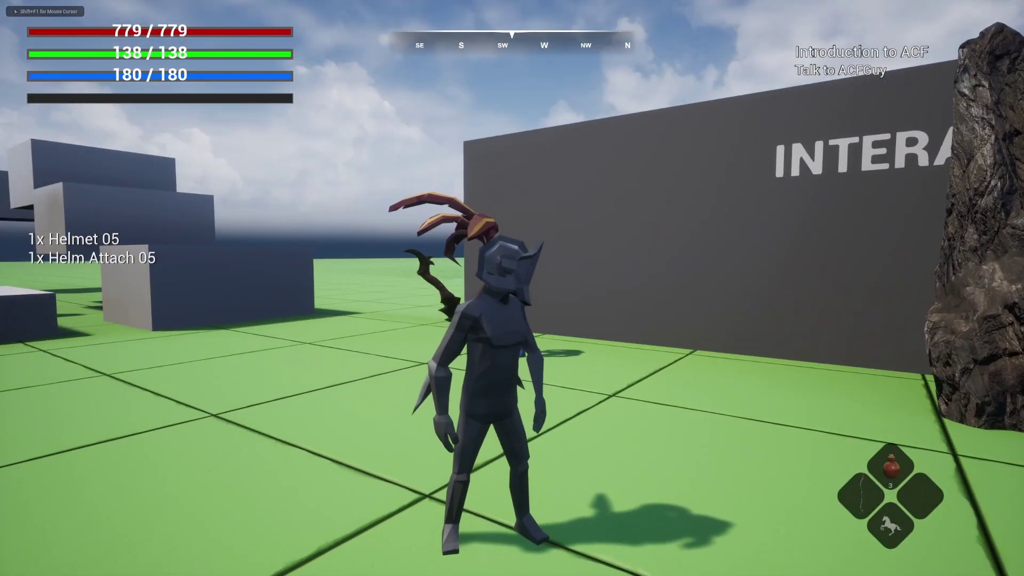
key(d)
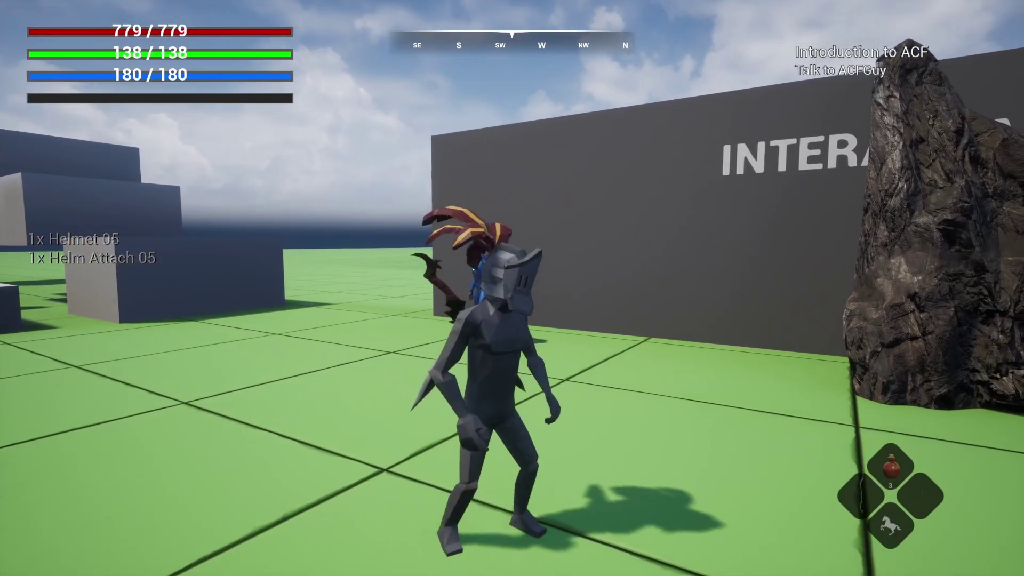
key(s)
key(d)
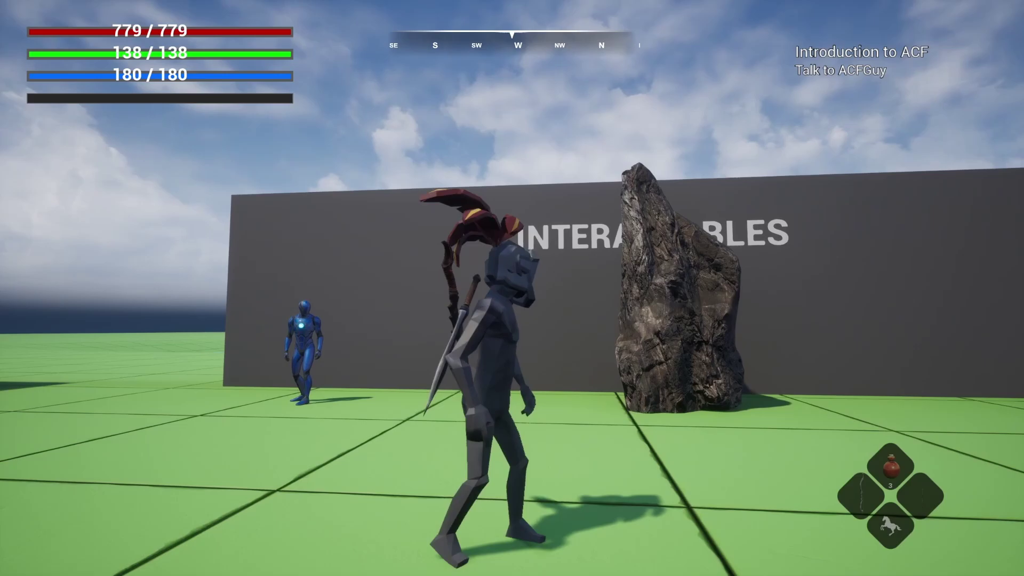
Step: Run back and forth and jump to check the helmet and attachment in motion, and end the play test
key(d)
key(a)
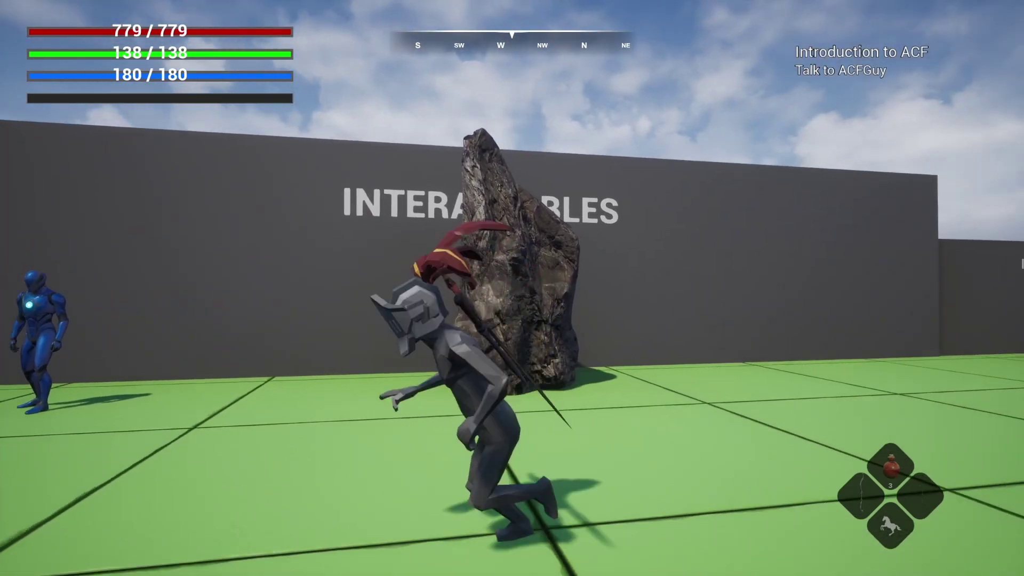
key(d)
key(a)
key(d)
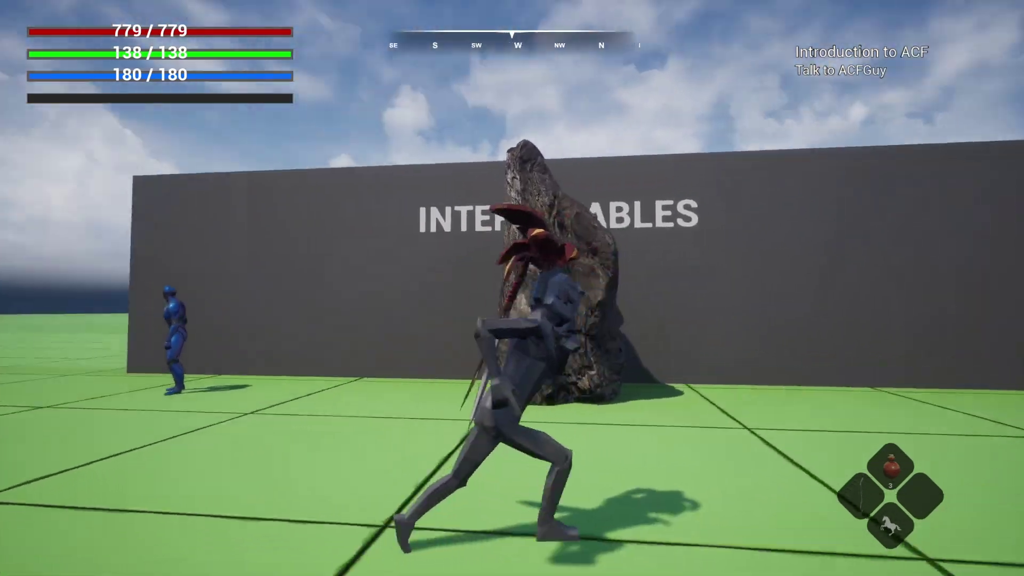
key(space)
key(a)
key(s)
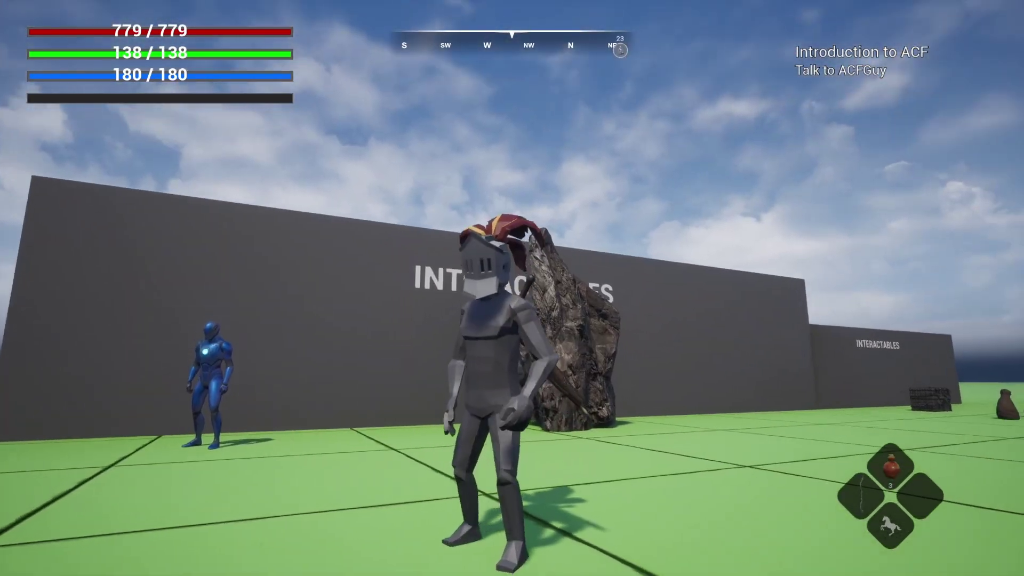
key(d)
key(s)
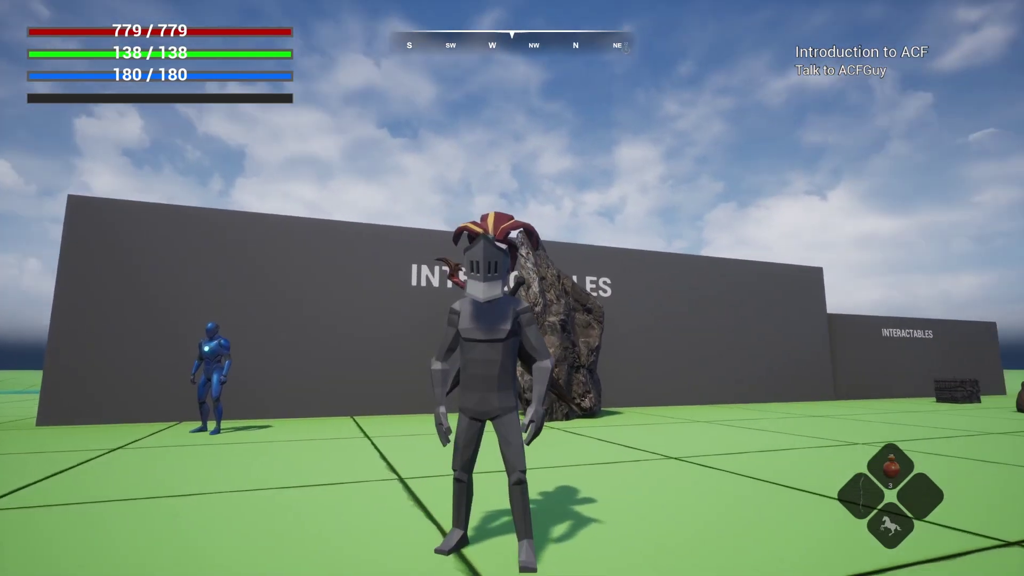
key(Escape)
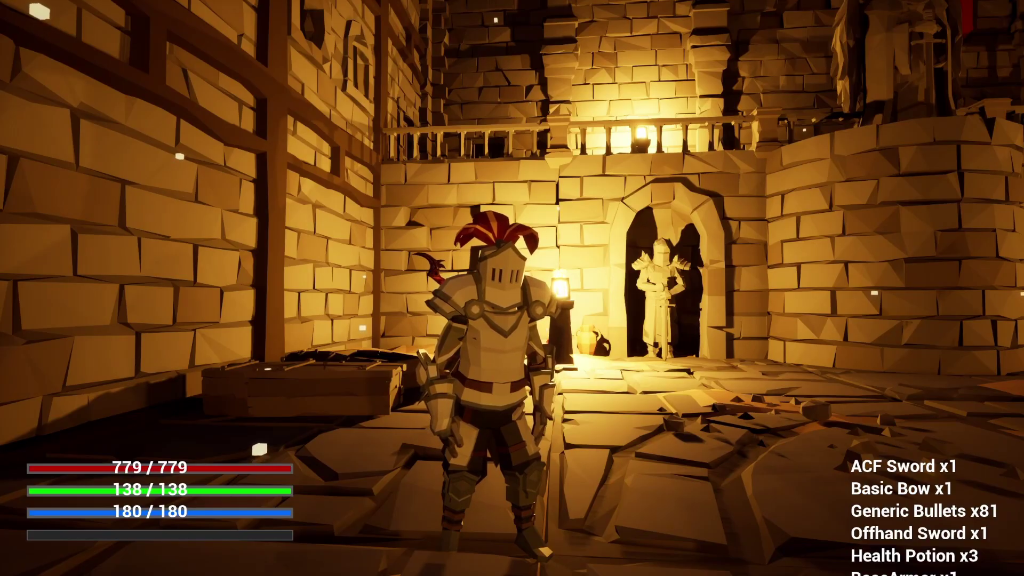
Step: Run the fully armoured character through the castle hall and target the shield-bearing enemy to see the armour in combat
key(w)
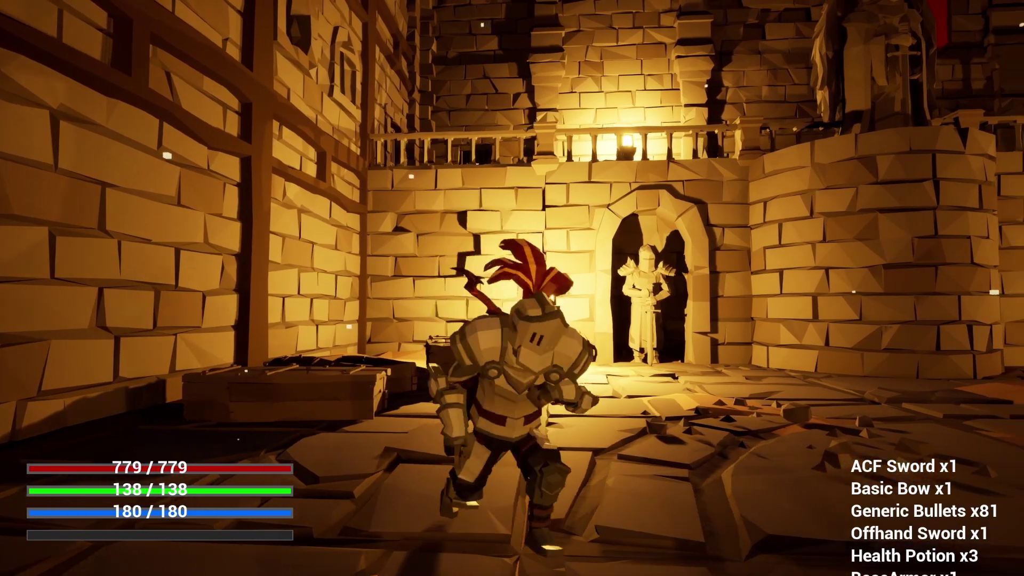
key(d)
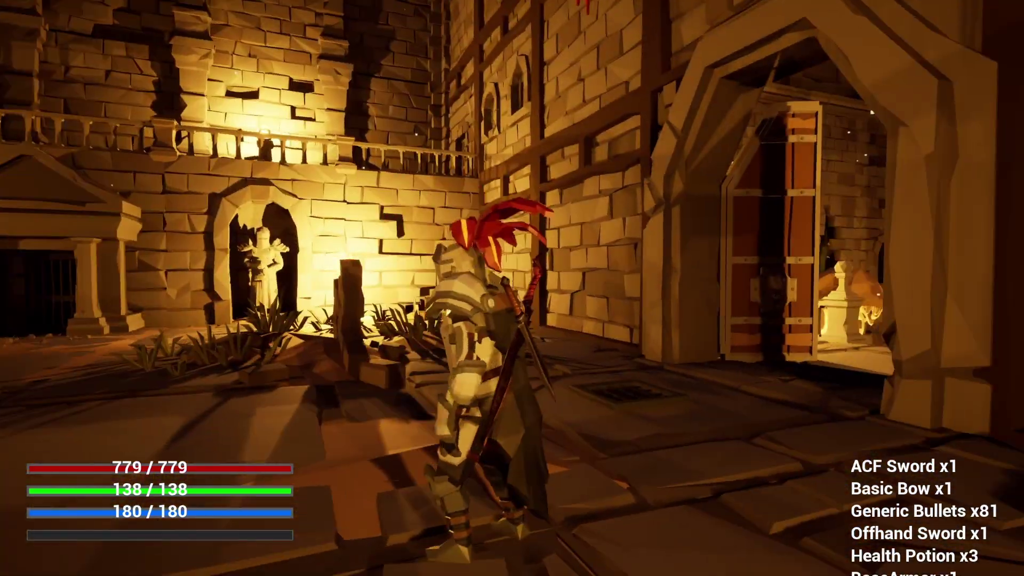
key(w)
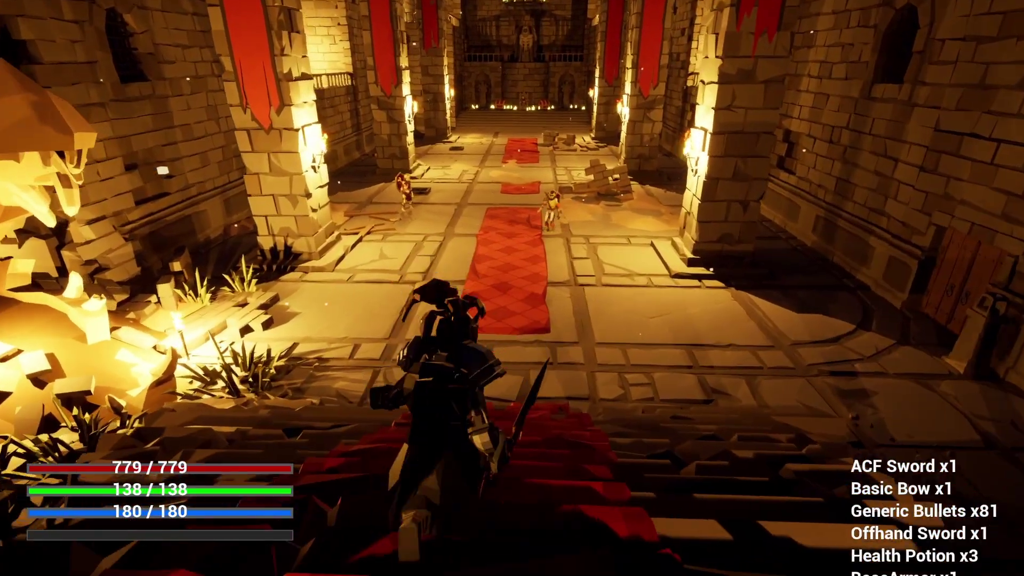
key(w)
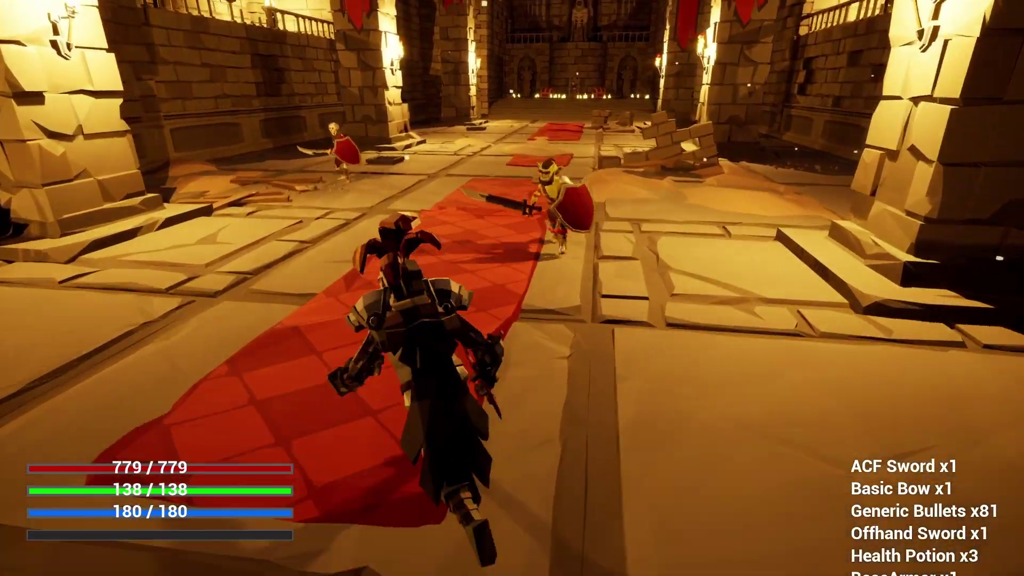
key(w)
key(Tab)
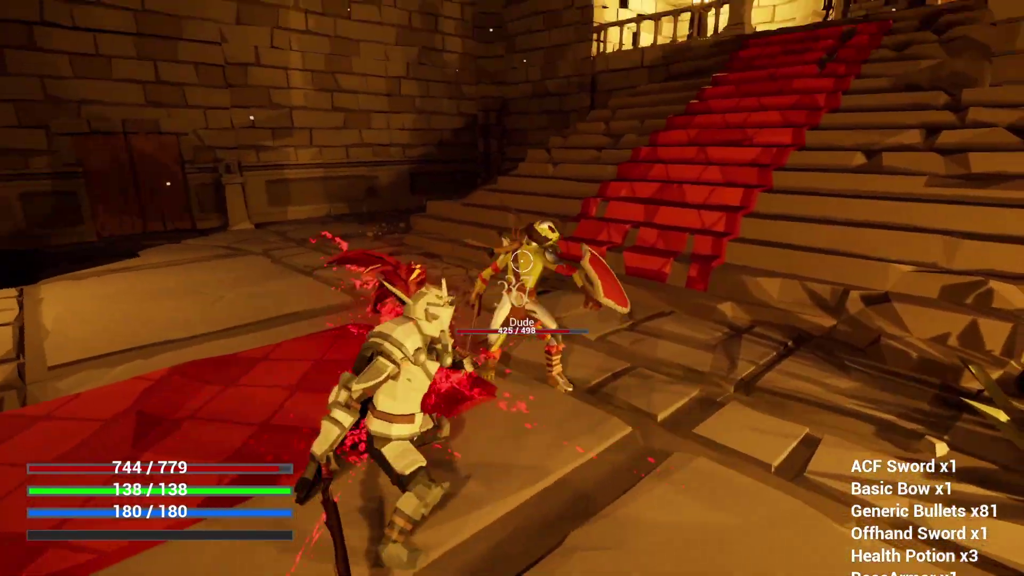